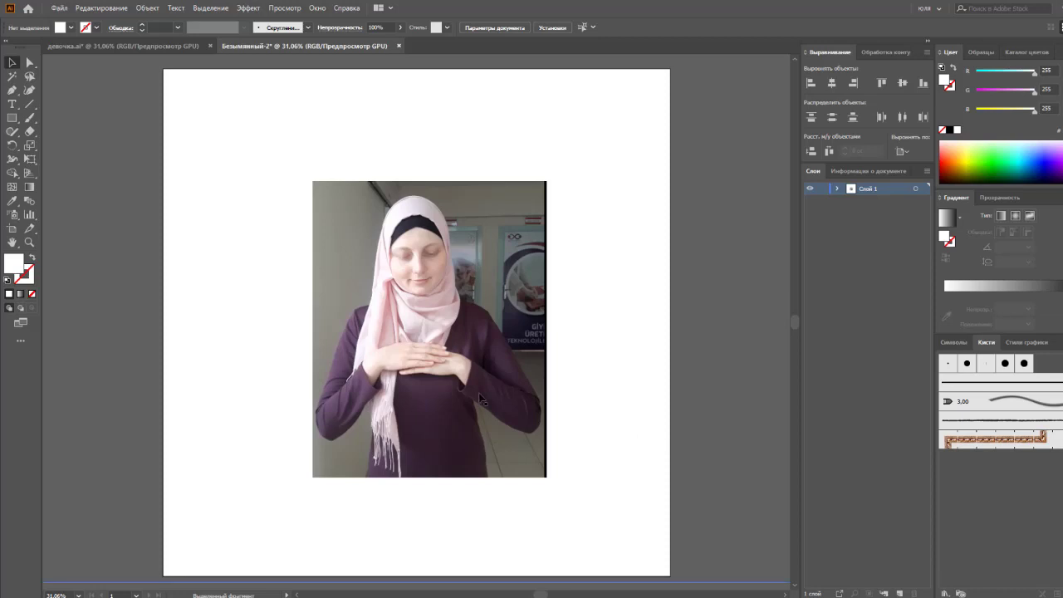
Step: Scale the reference photo to about 948 × 1201 pt, set its opacity to 78%, and lock it
{"action": "left_click", "coordinate": [516, 384]}
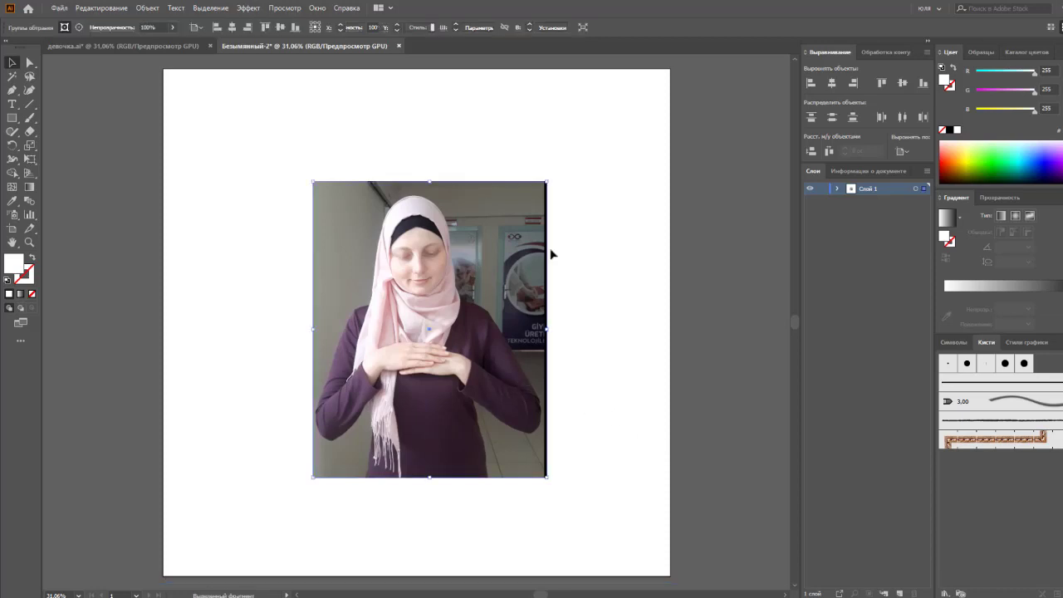
{"action": "left_click_drag", "start_coordinate": [546, 181], "coordinate": [592, 139]}
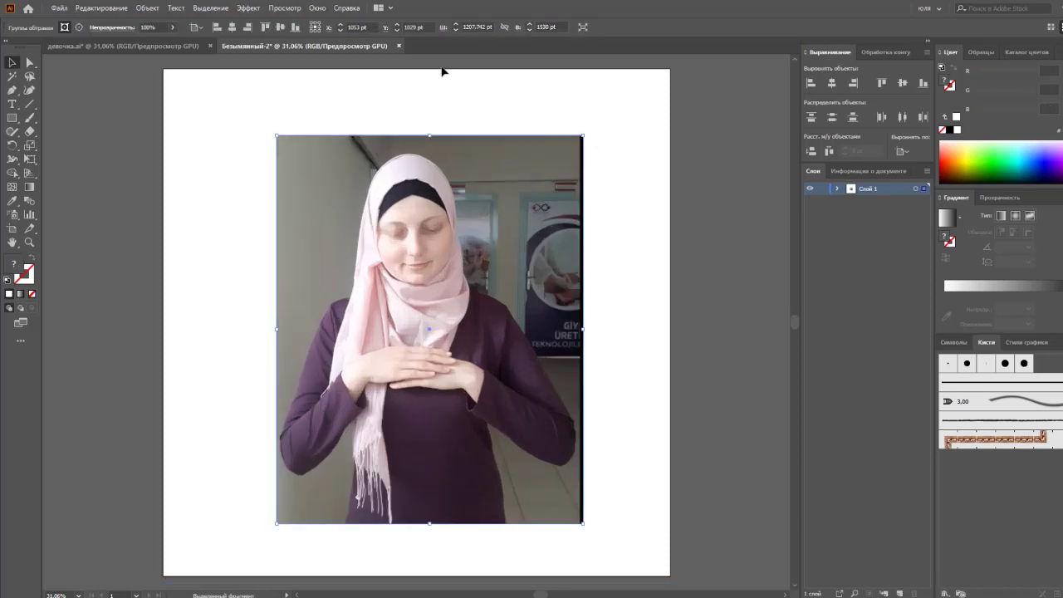
{"action": "left_click", "coordinate": [172, 28]}
{"action": "left_click_drag", "start_coordinate": [172, 41], "coordinate": [152, 42]}
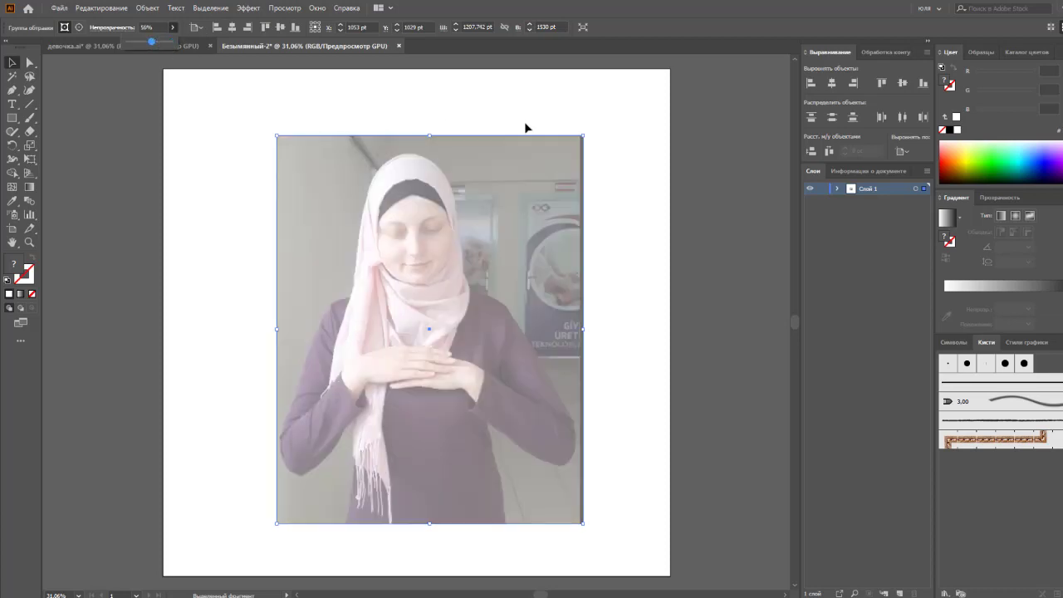
{"action": "left_click_drag", "start_coordinate": [583, 135], "coordinate": [554, 177]}
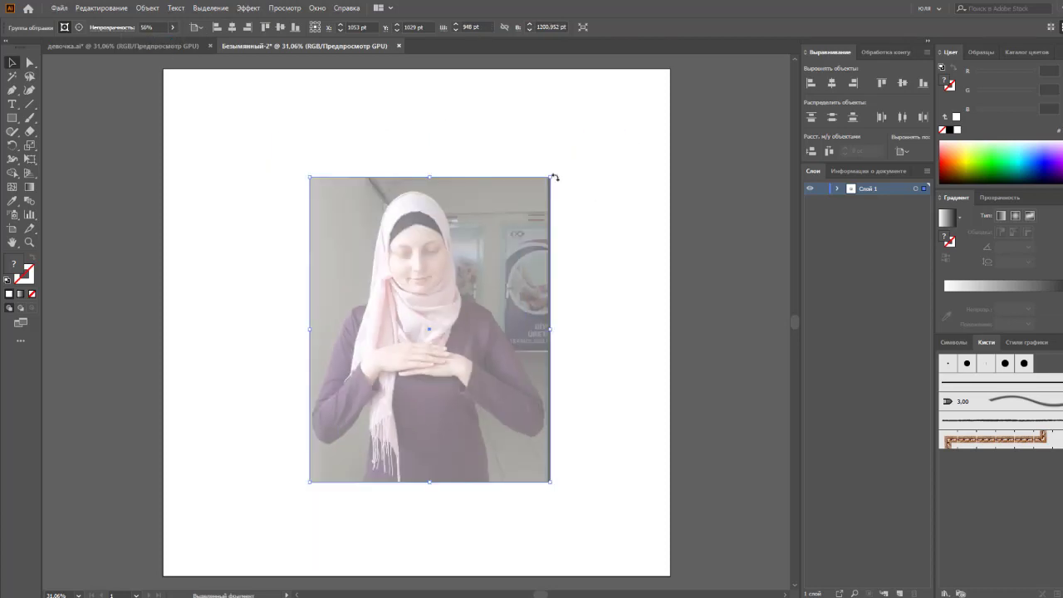
{"action": "left_click", "coordinate": [171, 27]}
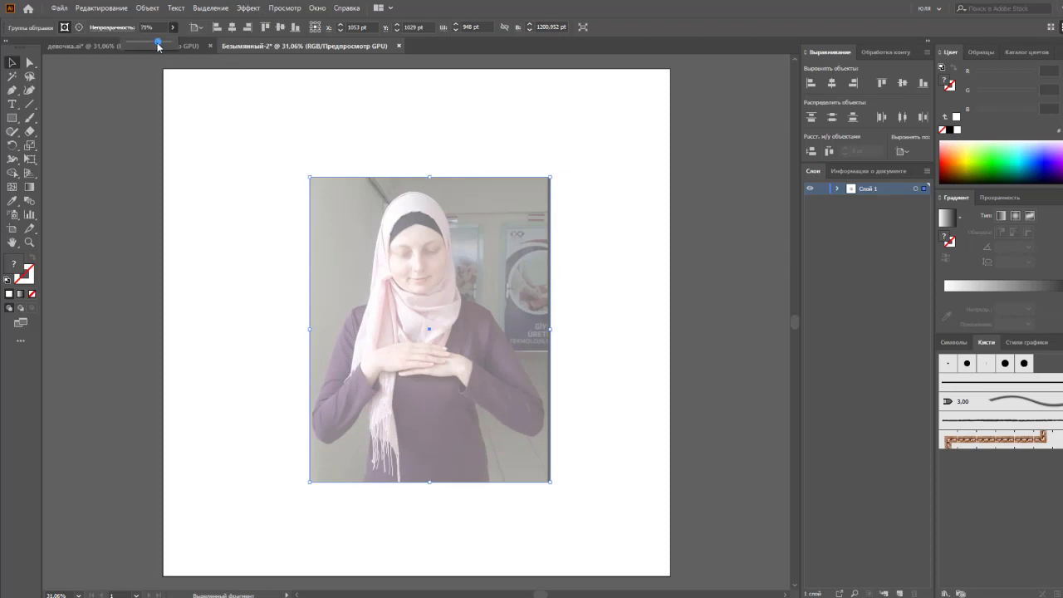
{"action": "left_click_drag", "start_coordinate": [155, 42], "coordinate": [161, 43]}
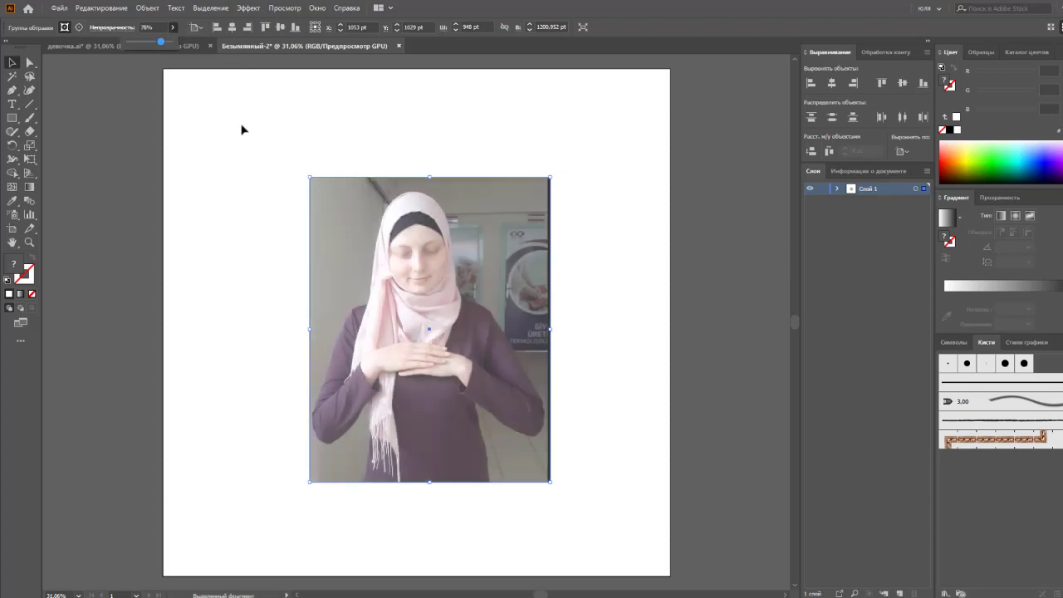
{"action": "left_click", "coordinate": [147, 7]}
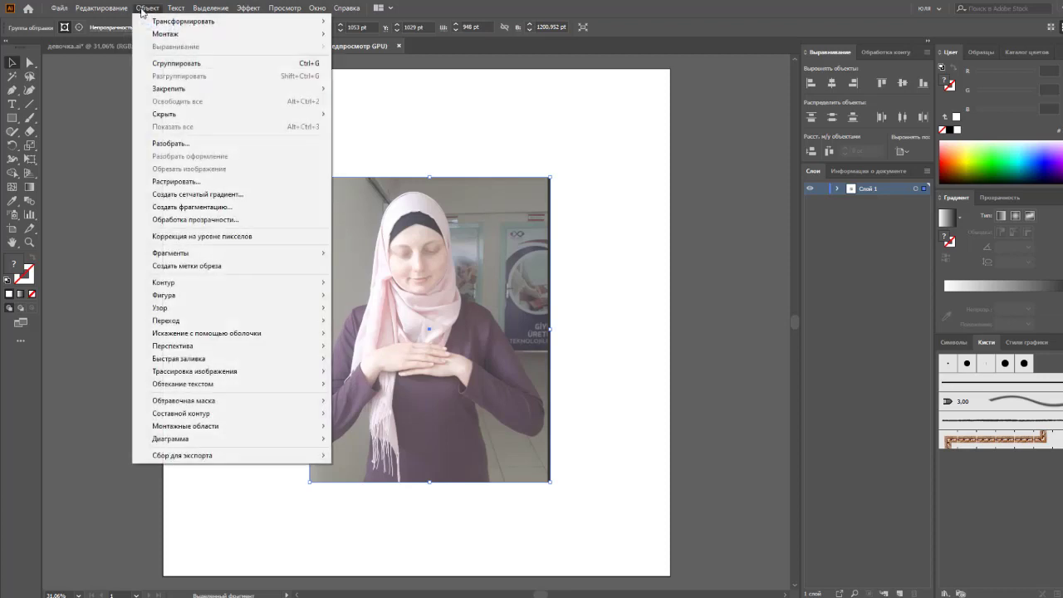
{"action": "left_click", "coordinate": [365, 87]}
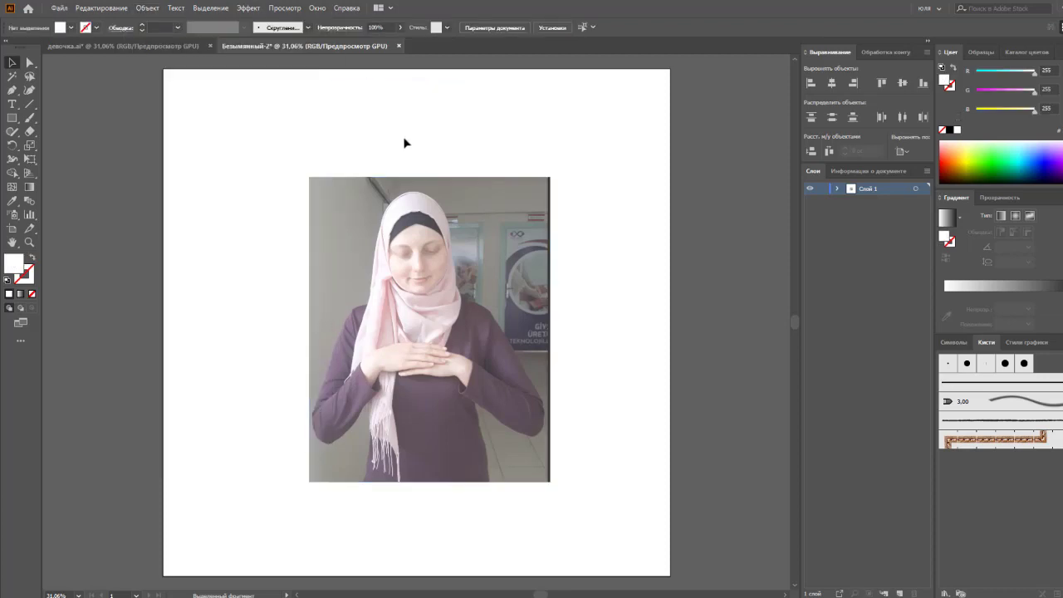
Step: Set the fill to None and the stroke to black
{"action": "scroll", "coordinate": [404, 144], "scroll_direction": "up", "scroll_amount": 2}
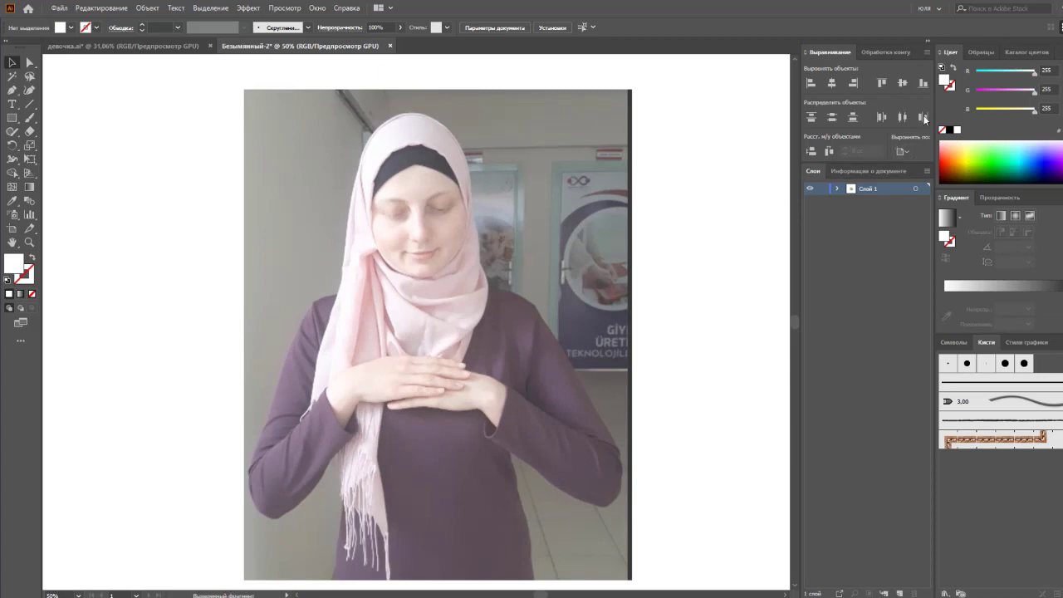
{"action": "left_click", "coordinate": [942, 130]}
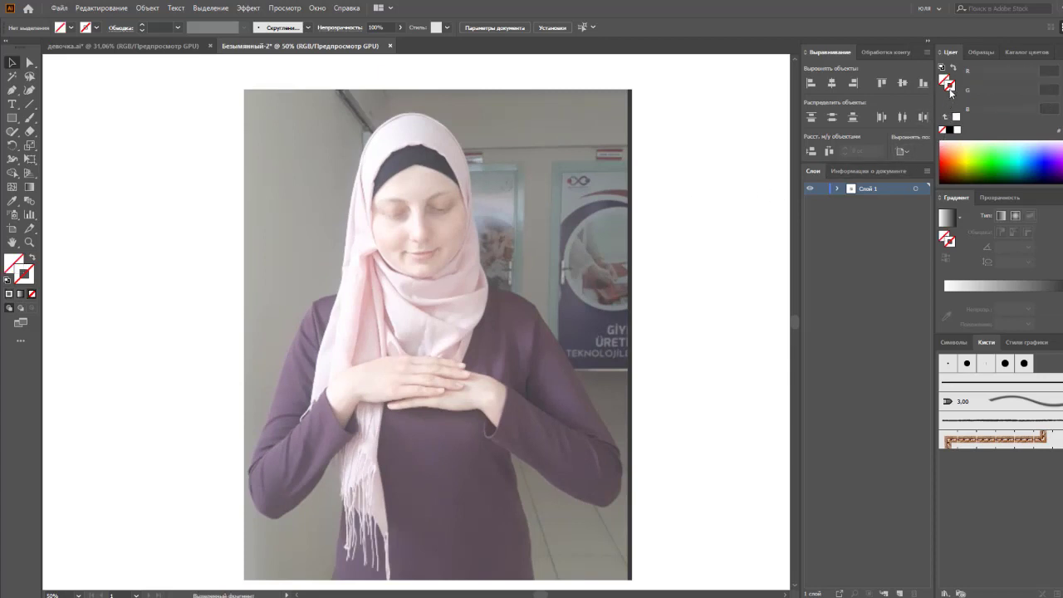
{"action": "left_click", "coordinate": [948, 130]}
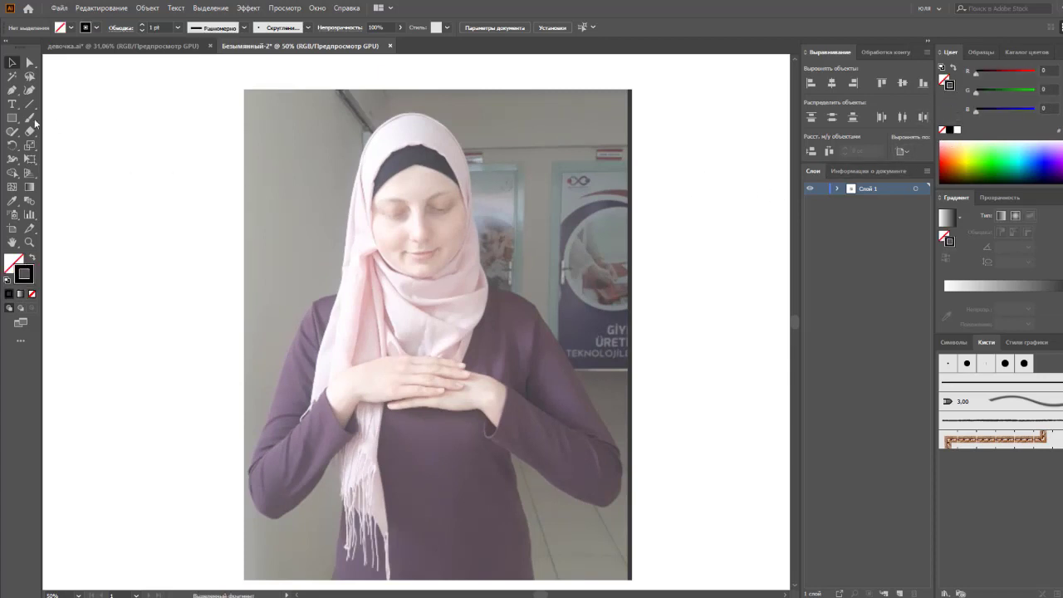
Step: Switch to the Pencil tool and draw a test curve in the left margin
{"action": "left_click", "coordinate": [30, 118]}
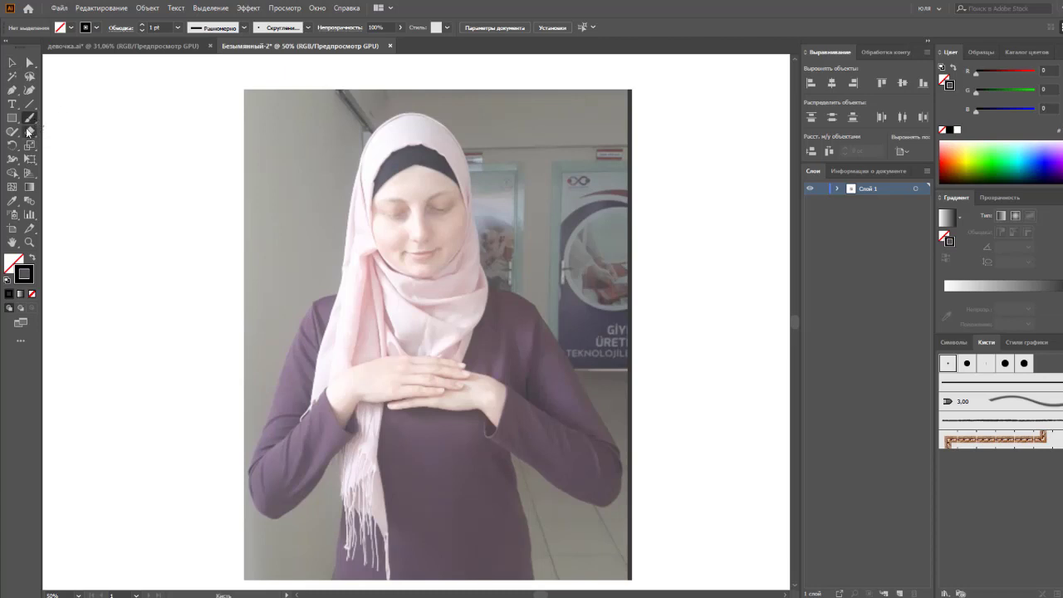
{"action": "left_click", "coordinate": [13, 131]}
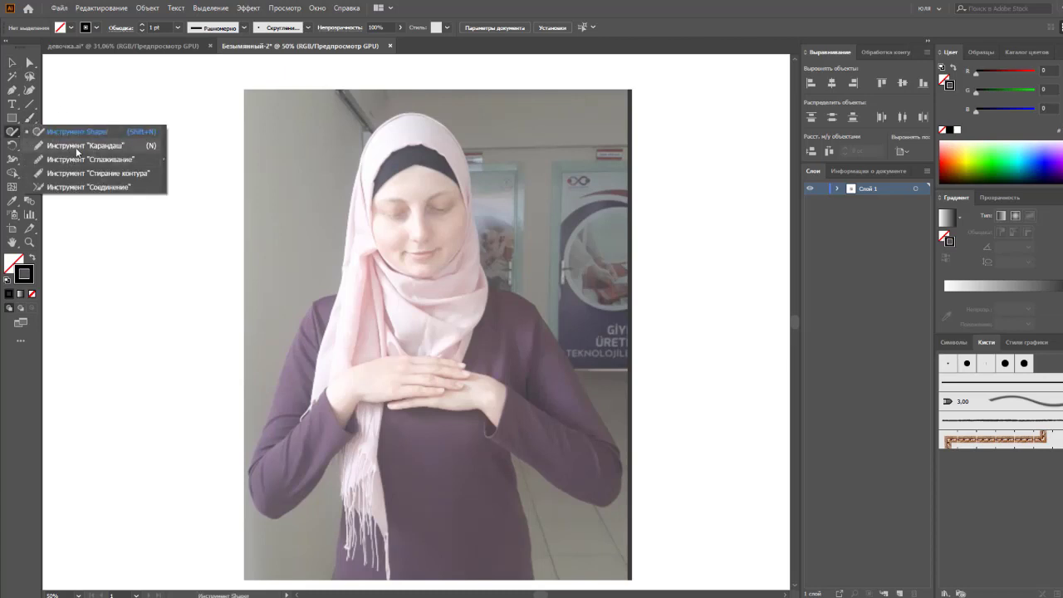
{"action": "left_click", "coordinate": [77, 151]}
{"action": "mouse_move", "coordinate": [192, 122]}
{"action": "left_mouse_down"}
{"action": "mouse_move", "coordinate": [186, 204]}
{"action": "mouse_move", "coordinate": [202, 233]}
{"action": "left_mouse_up"}
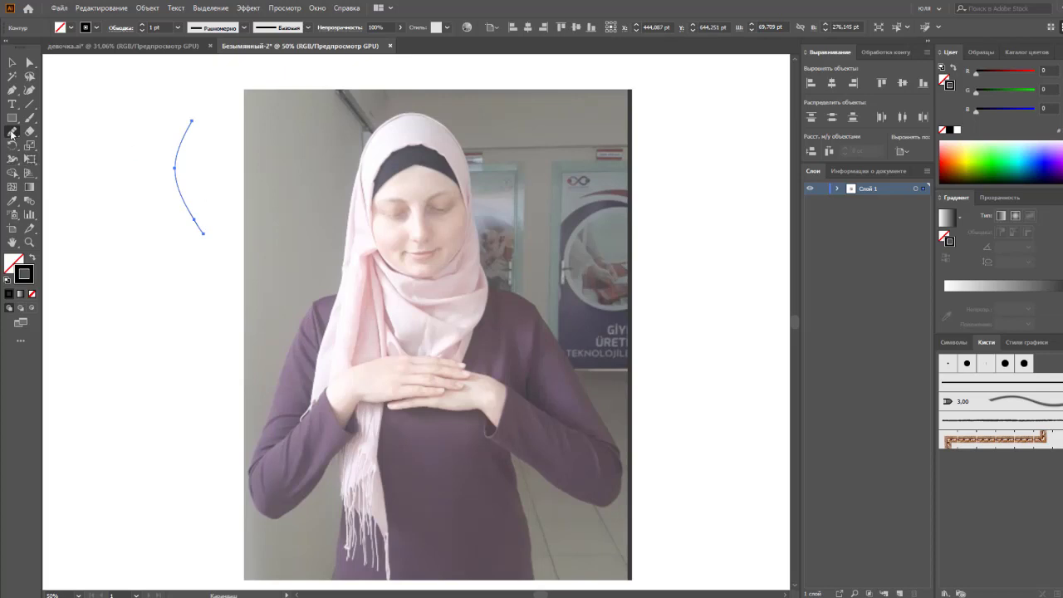
Step: Turn off Keep Selected in the Pencil tool options
{"action": "double_click", "coordinate": [12, 133]}
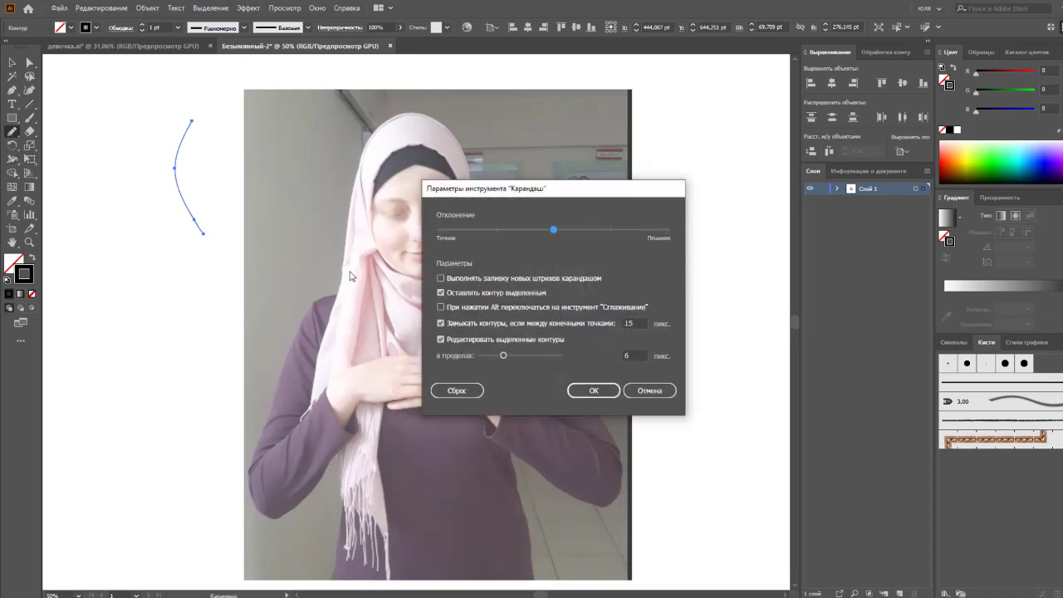
{"action": "left_click", "coordinate": [458, 296]}
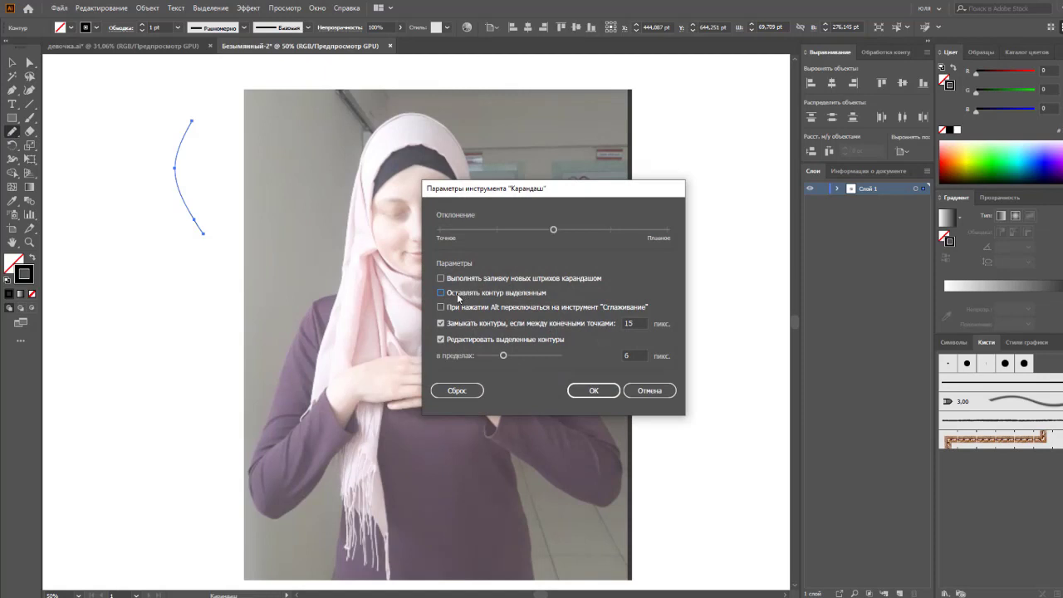
{"action": "left_click", "coordinate": [580, 401]}
Step: Draw three more practice strokes in the margin beside the photo
{"action": "left_click_drag", "start_coordinate": [145, 189], "coordinate": [192, 333]}
{"action": "left_click_drag", "start_coordinate": [171, 262], "coordinate": [211, 313]}
{"action": "left_click_drag", "start_coordinate": [215, 240], "coordinate": [226, 279]}
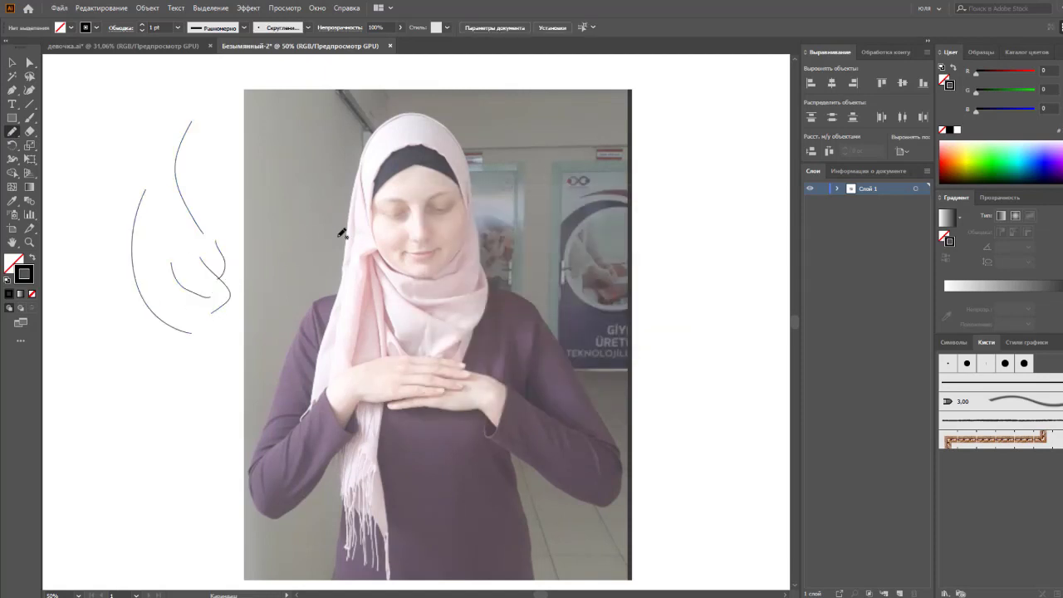
{"action": "key", "text": "ctrl+plus"}
Step: Trace the face outline from the hijab's inner edge down toward the chin
{"action": "scroll", "coordinate": [411, 182], "scroll_direction": "up", "scroll_amount": 2}
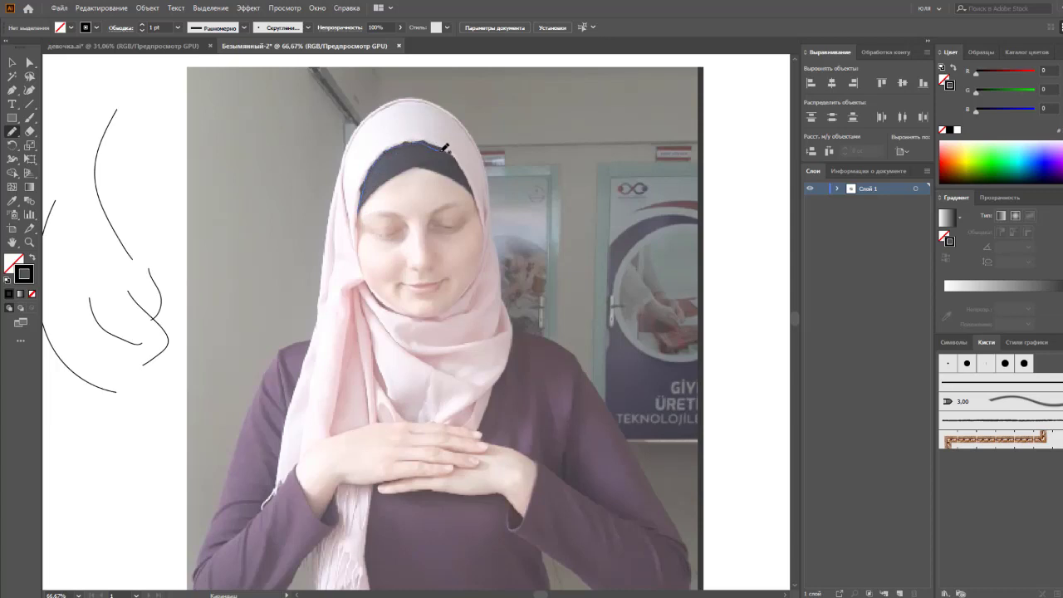
{"action": "left_click_drag", "start_coordinate": [445, 149], "coordinate": [479, 212]}
{"action": "mouse_move", "coordinate": [479, 270]}
{"action": "left_mouse_down"}
{"action": "mouse_move", "coordinate": [440, 312]}
{"action": "mouse_move", "coordinate": [415, 308]}
{"action": "mouse_move", "coordinate": [368, 280]}
{"action": "mouse_move", "coordinate": [360, 210]}
{"action": "left_mouse_up"}
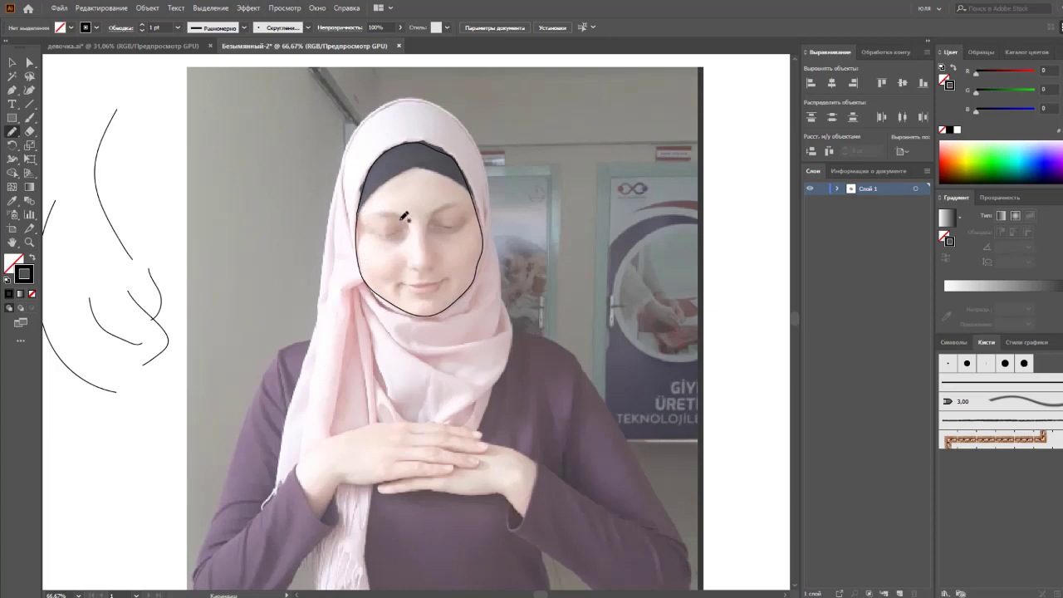
Step: Draw the left eyebrow and trace the lips
{"action": "mouse_move", "coordinate": [371, 211]}
{"action": "left_mouse_down"}
{"action": "mouse_move", "coordinate": [412, 227]}
{"action": "mouse_move", "coordinate": [422, 267]}
{"action": "mouse_move", "coordinate": [435, 262]}
{"action": "left_mouse_up"}
{"action": "left_click_drag", "start_coordinate": [435, 213], "coordinate": [464, 203]}
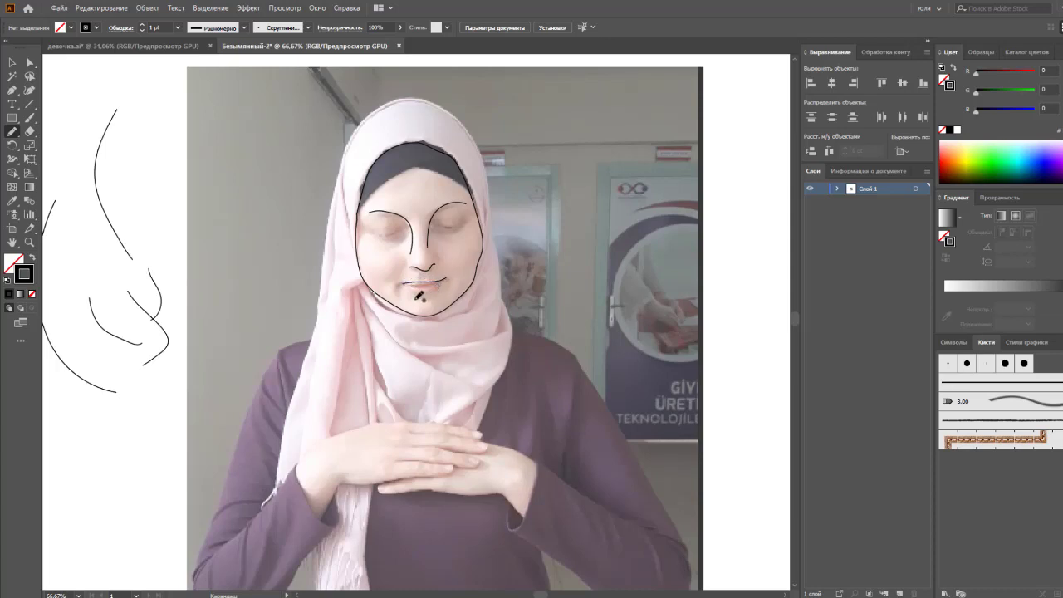
{"action": "mouse_move", "coordinate": [407, 286]}
{"action": "left_mouse_down"}
{"action": "mouse_move", "coordinate": [444, 281]}
{"action": "mouse_move", "coordinate": [408, 283]}
{"action": "left_mouse_up"}
{"action": "left_click_drag", "start_coordinate": [413, 279], "coordinate": [408, 282]}
Step: Redraw the lips and draw both closed eyelids
{"action": "left_click_drag", "start_coordinate": [448, 289], "coordinate": [423, 287]}
{"action": "left_click_drag", "start_coordinate": [397, 232], "coordinate": [402, 231]}
{"action": "left_click_drag", "start_coordinate": [472, 222], "coordinate": [474, 224]}
Step: Trace the underscarf edge and the hijab's top and left outer outline
{"action": "left_click_drag", "start_coordinate": [455, 156], "coordinate": [442, 165]}
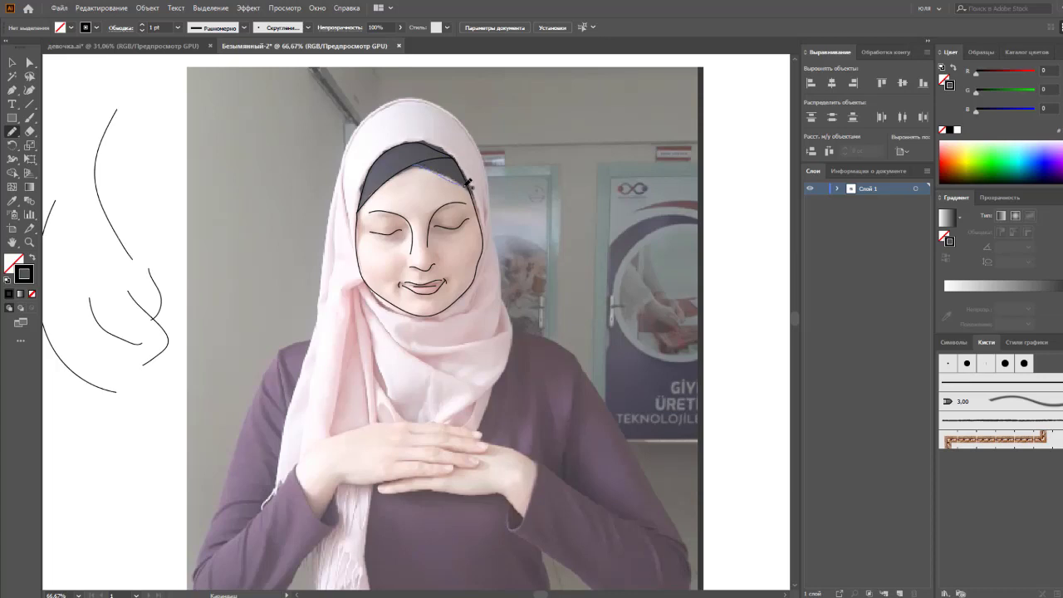
{"action": "left_click_drag", "start_coordinate": [474, 190], "coordinate": [464, 192]}
{"action": "mouse_move", "coordinate": [378, 105]}
{"action": "left_mouse_down"}
{"action": "mouse_move", "coordinate": [489, 177]}
{"action": "mouse_move", "coordinate": [500, 260]}
{"action": "left_mouse_up"}
{"action": "left_click_drag", "start_coordinate": [484, 415], "coordinate": [481, 418]}
{"action": "left_click_drag", "start_coordinate": [280, 490], "coordinate": [329, 237]}
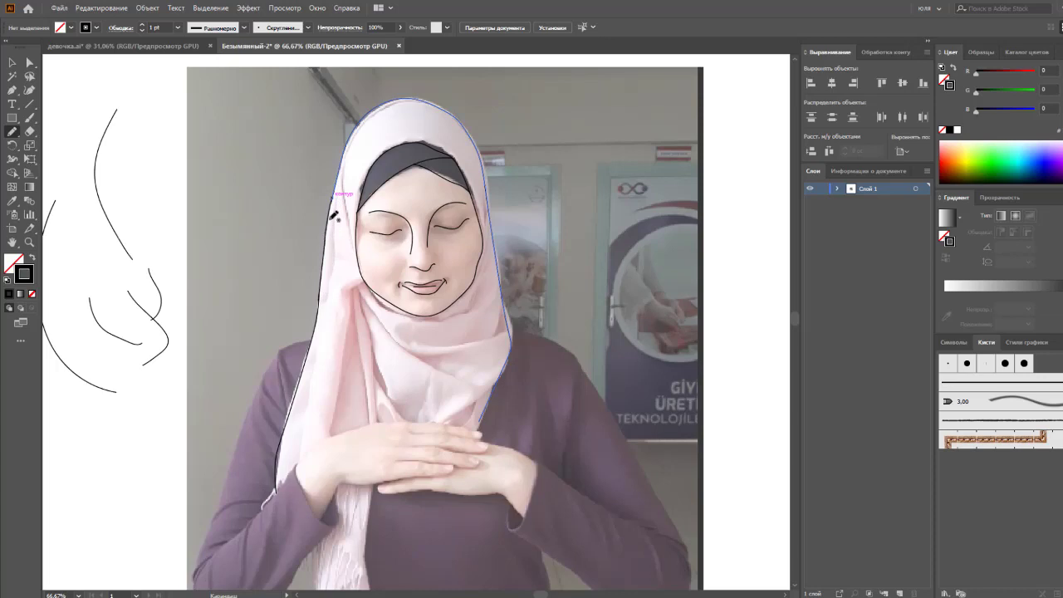
Step: Trace the hijab's inner edges, top outline, left edges and right side beside the face
{"action": "left_click_drag", "start_coordinate": [349, 166], "coordinate": [359, 253]}
{"action": "left_click_drag", "start_coordinate": [393, 103], "coordinate": [440, 108]}
{"action": "left_click_drag", "start_coordinate": [327, 304], "coordinate": [339, 182]}
{"action": "left_click_drag", "start_coordinate": [304, 478], "coordinate": [328, 317]}
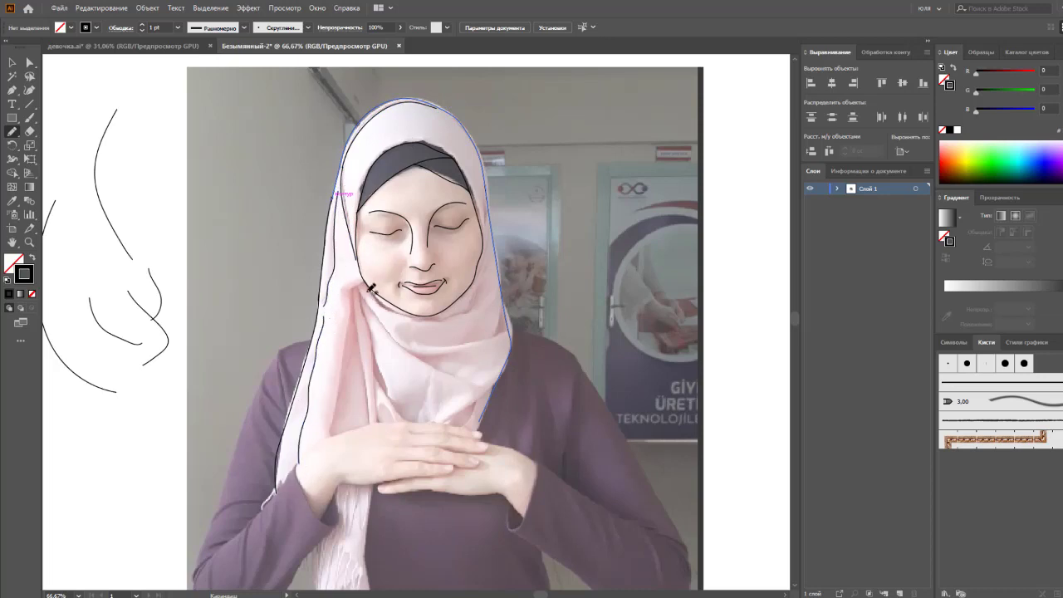
{"action": "left_click_drag", "start_coordinate": [488, 191], "coordinate": [481, 236]}
{"action": "left_click_drag", "start_coordinate": [352, 286], "coordinate": [324, 488]}
Step: Draw the scarf fold lines running down toward the hands
{"action": "left_click_drag", "start_coordinate": [354, 293], "coordinate": [374, 420]}
{"action": "left_click_drag", "start_coordinate": [376, 353], "coordinate": [378, 415]}
{"action": "mouse_move", "coordinate": [363, 287]}
{"action": "left_mouse_down"}
{"action": "mouse_move", "coordinate": [407, 346]}
{"action": "mouse_move", "coordinate": [473, 345]}
{"action": "left_mouse_up"}
{"action": "right_click", "coordinate": [474, 345]}
{"action": "left_click", "coordinate": [401, 330]}
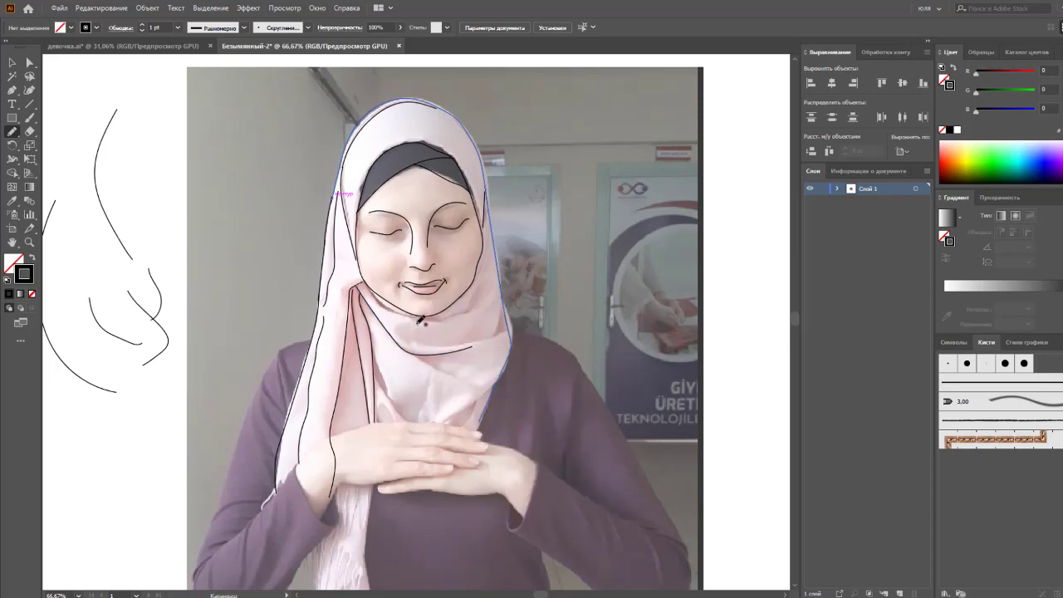
Step: Draw the line under the chin and the jawline, joining into the hijab outline
{"action": "left_click_drag", "start_coordinate": [410, 332], "coordinate": [512, 336]}
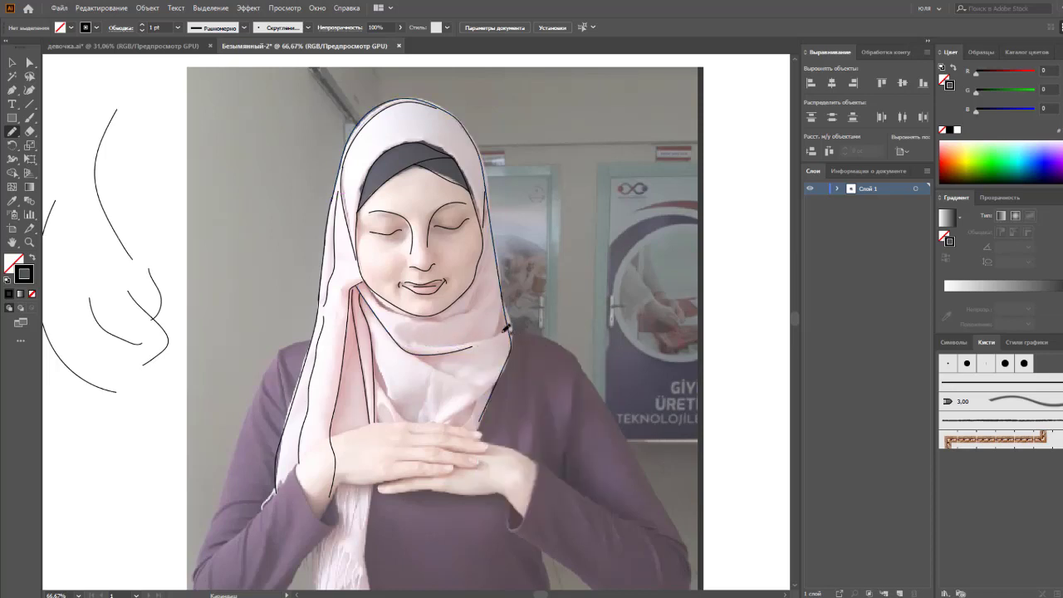
{"action": "mouse_move", "coordinate": [403, 346]}
{"action": "left_mouse_down"}
{"action": "mouse_move", "coordinate": [490, 340]}
{"action": "mouse_move", "coordinate": [510, 327]}
{"action": "left_mouse_up"}
{"action": "mouse_move", "coordinate": [499, 291]}
{"action": "left_mouse_down"}
{"action": "mouse_move", "coordinate": [424, 318]}
{"action": "mouse_move", "coordinate": [378, 295]}
{"action": "left_mouse_up"}
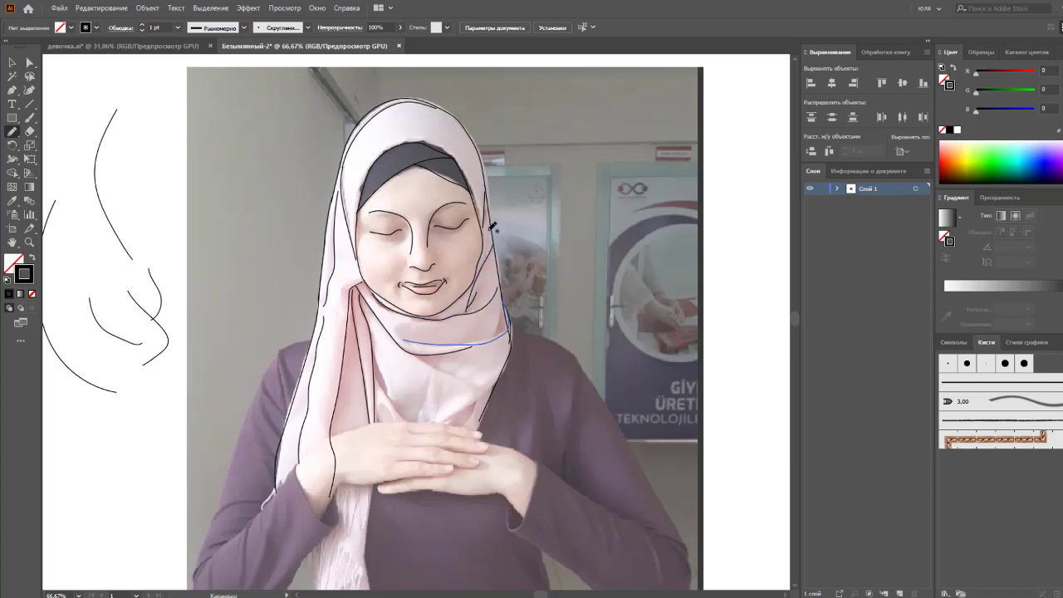
{"action": "left_click_drag", "start_coordinate": [492, 222], "coordinate": [483, 272]}
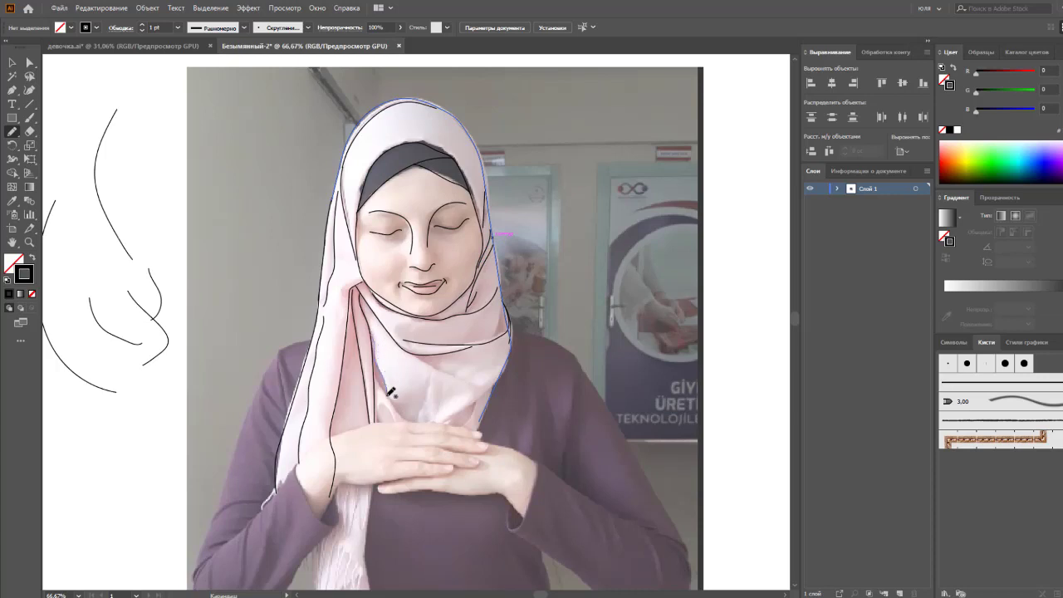
Step: Trace the scarf fold lines near the hands
{"action": "left_click_drag", "start_coordinate": [379, 420], "coordinate": [395, 412]}
{"action": "left_click_drag", "start_coordinate": [413, 348], "coordinate": [494, 384]}
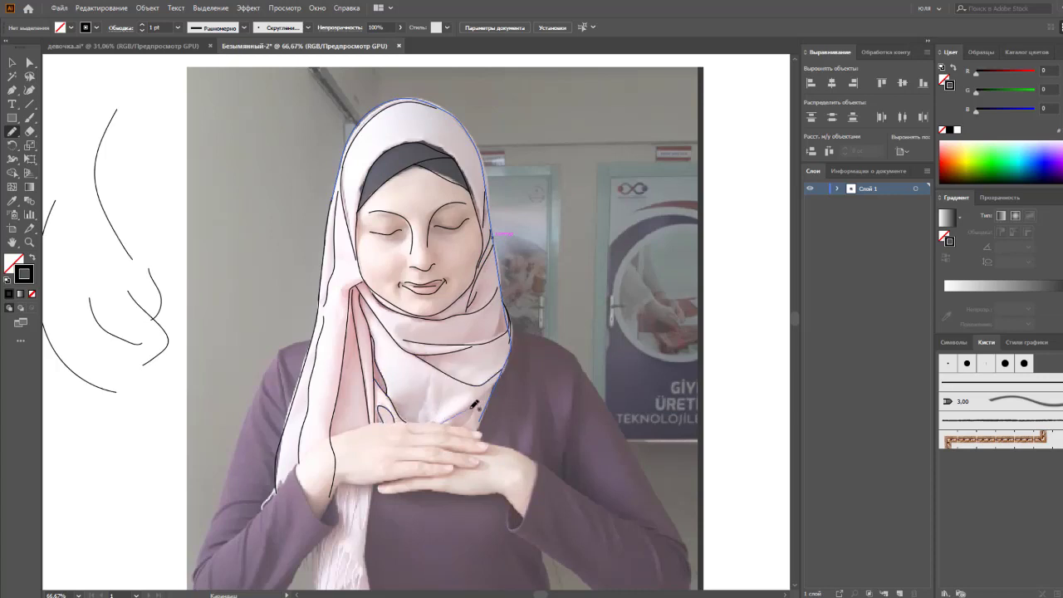
{"action": "left_click_drag", "start_coordinate": [449, 418], "coordinate": [480, 407]}
{"action": "scroll", "coordinate": [382, 332], "scroll_direction": "down", "scroll_amount": 3}
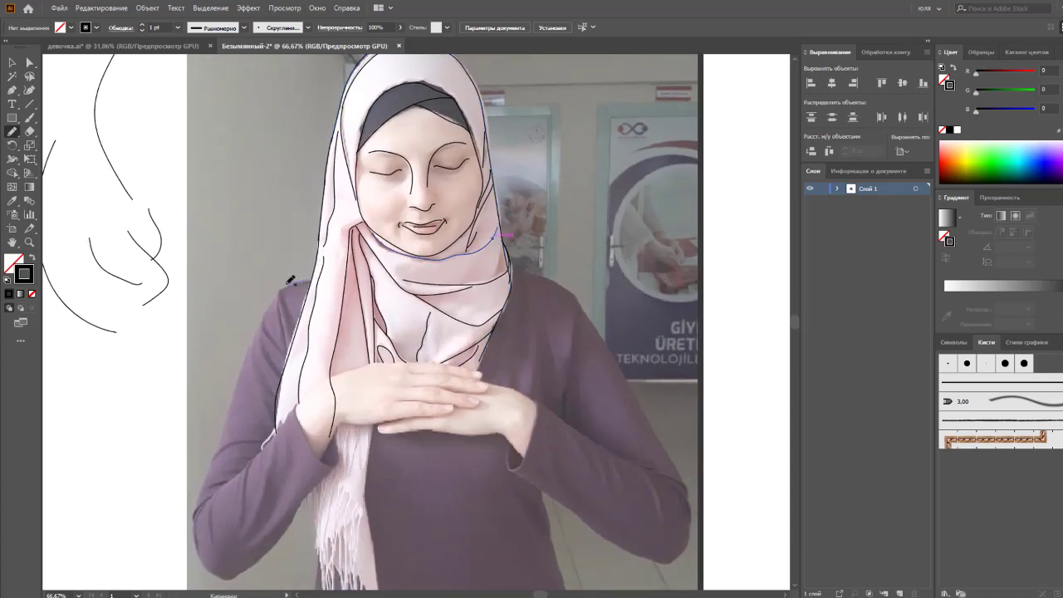
Step: Outline both shoulders and sleeves, the right forearm's inner edge, and the scarf edge above the hands
{"action": "left_click_drag", "start_coordinate": [232, 409], "coordinate": [204, 490]}
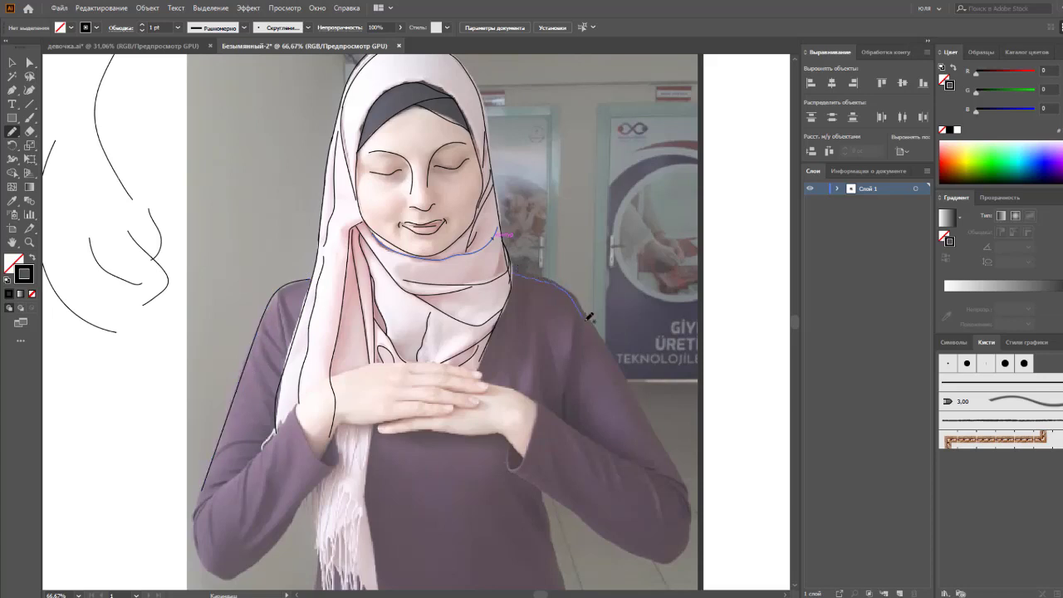
{"action": "left_click_drag", "start_coordinate": [678, 482], "coordinate": [678, 482]}
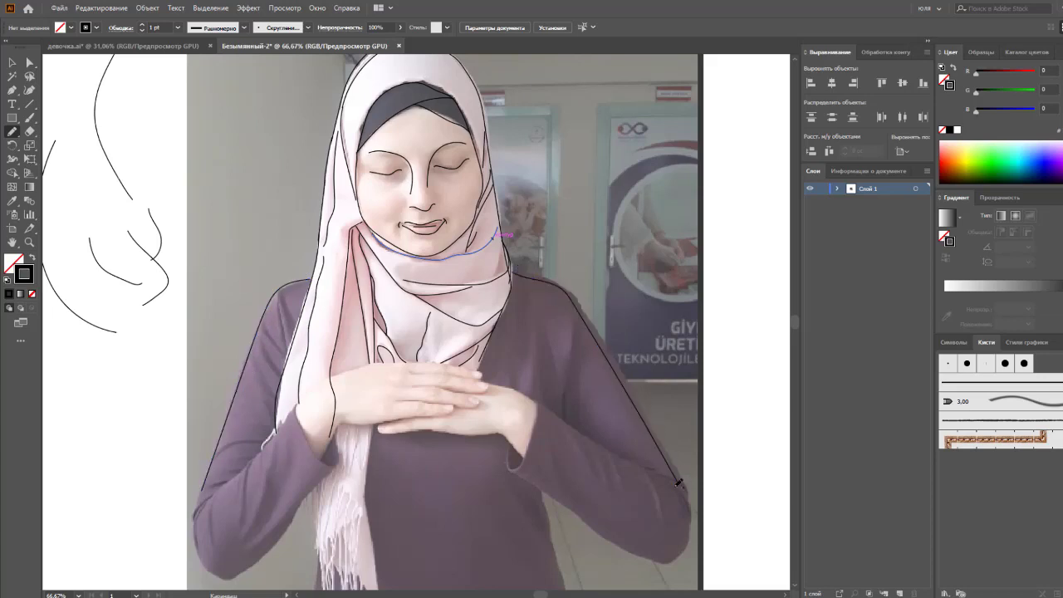
{"action": "scroll", "coordinate": [641, 503], "scroll_direction": "down", "scroll_amount": 3}
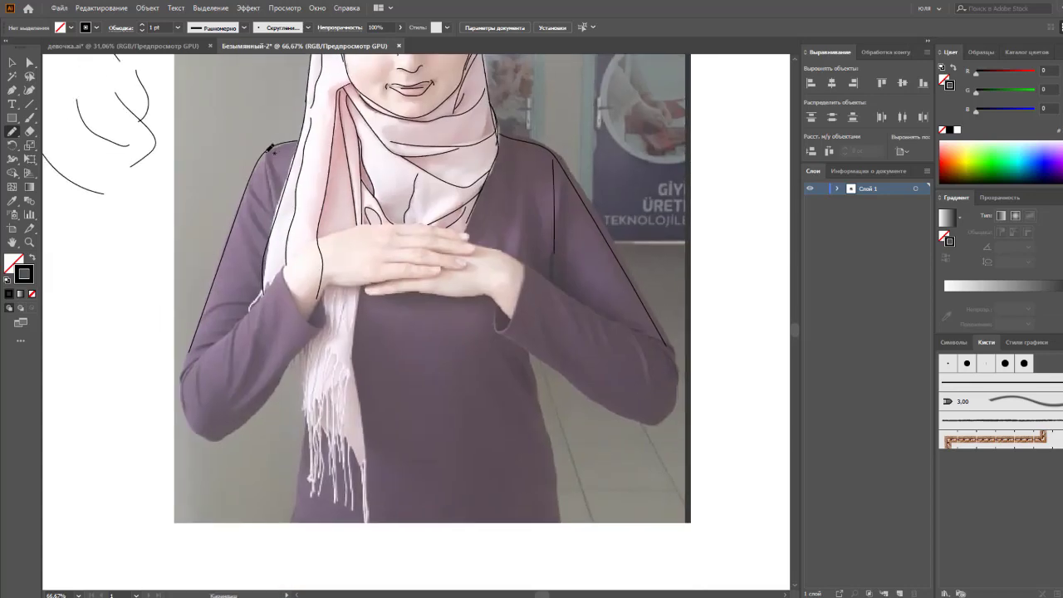
{"action": "left_click_drag", "start_coordinate": [267, 148], "coordinate": [281, 239]}
{"action": "left_click_drag", "start_coordinate": [679, 362], "coordinate": [678, 378]}
{"action": "mouse_move", "coordinate": [522, 262]}
{"action": "left_mouse_down"}
{"action": "mouse_move", "coordinate": [503, 324]}
{"action": "mouse_move", "coordinate": [552, 357]}
{"action": "left_mouse_up"}
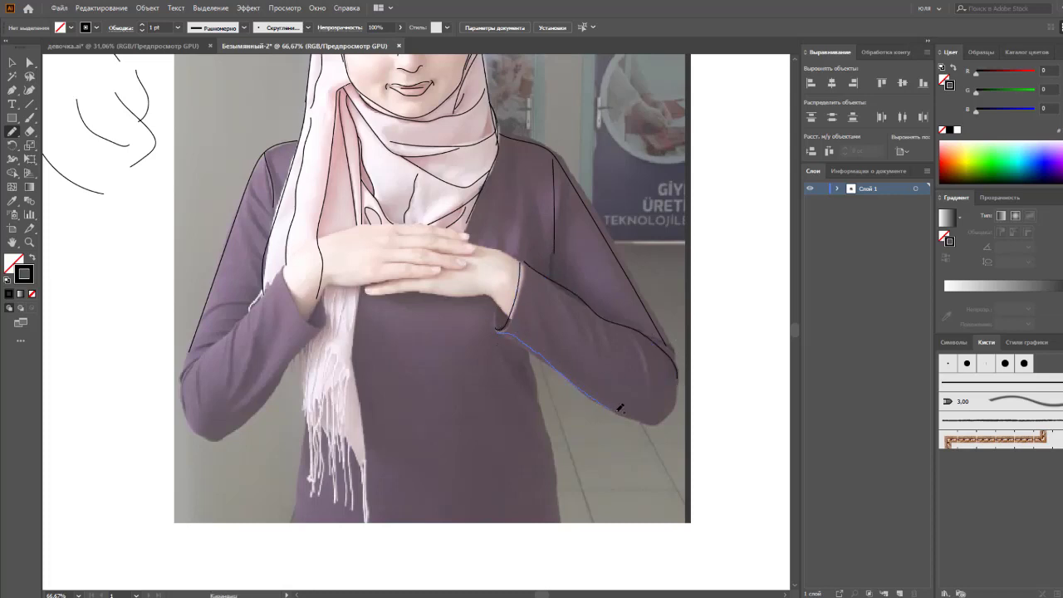
{"action": "mouse_move", "coordinate": [619, 407]}
{"action": "left_mouse_down"}
{"action": "mouse_move", "coordinate": [666, 409]}
{"action": "mouse_move", "coordinate": [677, 380]}
{"action": "left_mouse_up"}
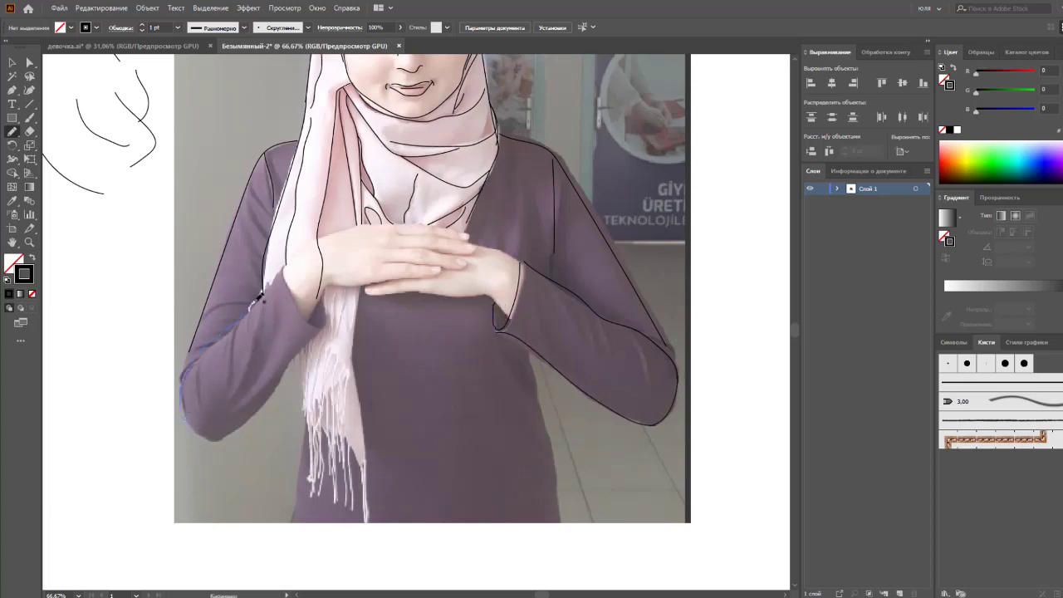
{"action": "mouse_move", "coordinate": [260, 297]}
{"action": "left_mouse_down"}
{"action": "mouse_move", "coordinate": [282, 274]}
{"action": "mouse_move", "coordinate": [324, 325]}
{"action": "mouse_move", "coordinate": [220, 440]}
{"action": "mouse_move", "coordinate": [184, 422]}
{"action": "left_mouse_up"}
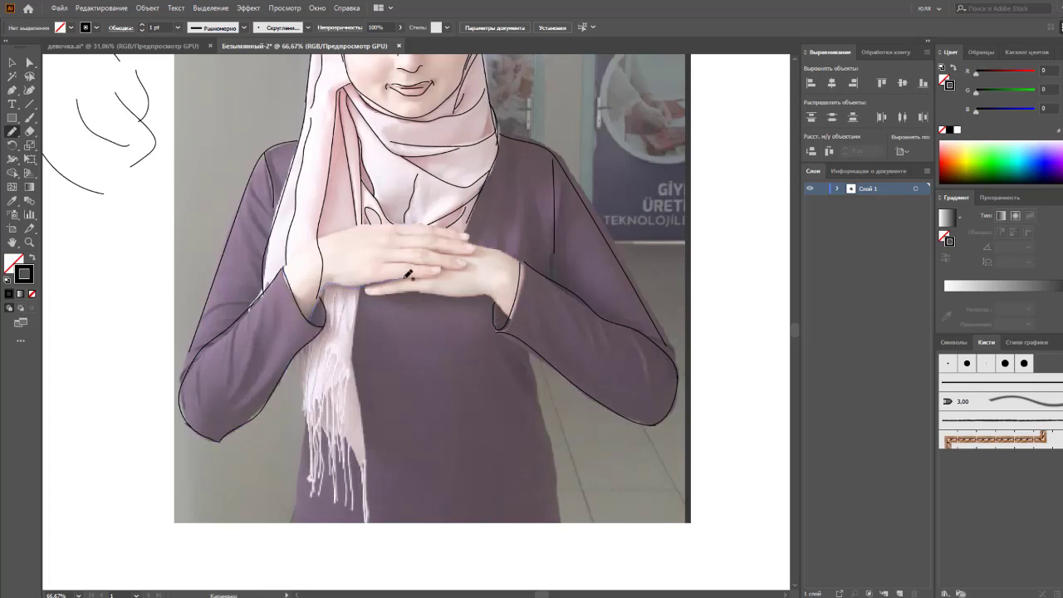
{"action": "mouse_move", "coordinate": [289, 259]}
{"action": "left_mouse_down"}
{"action": "mouse_move", "coordinate": [369, 218]}
{"action": "mouse_move", "coordinate": [456, 224]}
{"action": "mouse_move", "coordinate": [408, 247]}
{"action": "mouse_move", "coordinate": [439, 249]}
{"action": "mouse_move", "coordinate": [438, 264]}
{"action": "left_mouse_up"}
Step: Outline the underside of the clasped hands
{"action": "left_click_drag", "start_coordinate": [366, 289], "coordinate": [409, 289]}
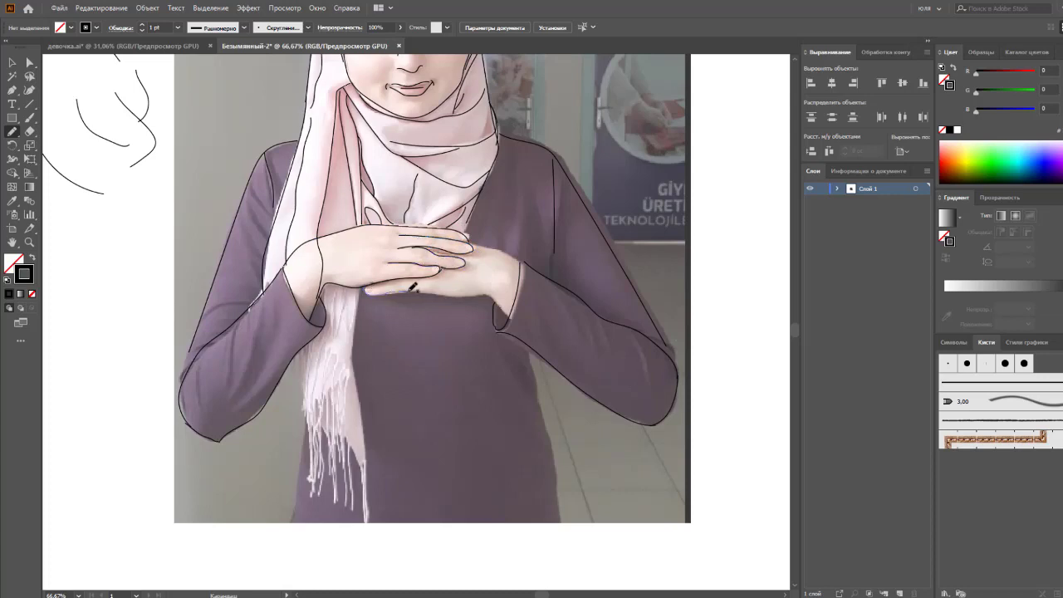
{"action": "left_click_drag", "start_coordinate": [486, 292], "coordinate": [511, 314]}
{"action": "scroll", "coordinate": [423, 308], "scroll_direction": "up", "scroll_amount": 2}
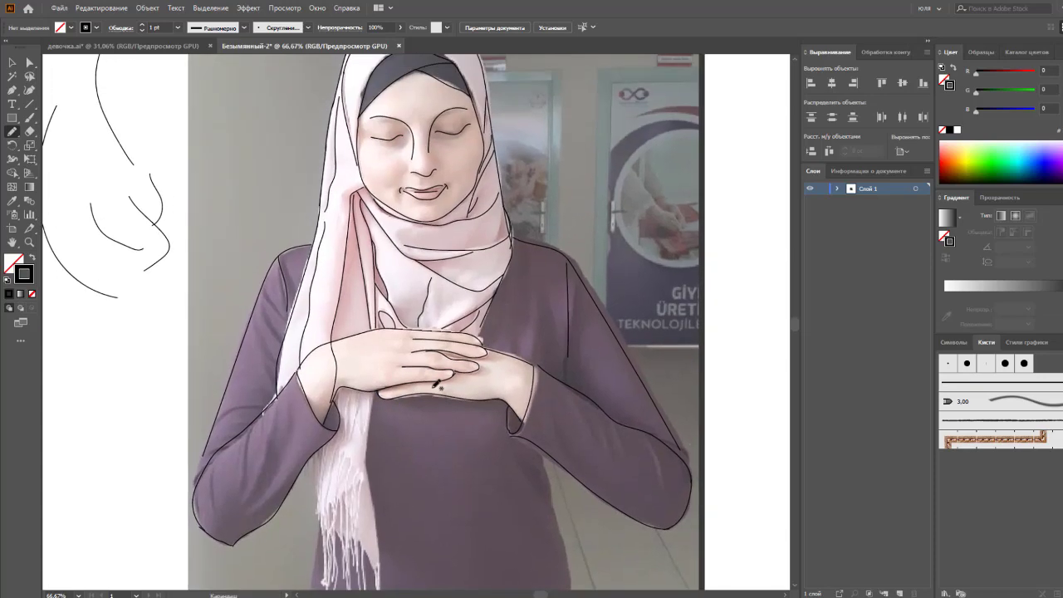
{"action": "scroll", "coordinate": [370, 303], "scroll_direction": "down", "scroll_amount": 2}
Step: Trace the scarf's edge down the chest, its lower left edge and the fringe
{"action": "left_click_drag", "start_coordinate": [349, 371], "coordinate": [321, 286]}
{"action": "left_click_drag", "start_coordinate": [304, 388], "coordinate": [352, 365]}
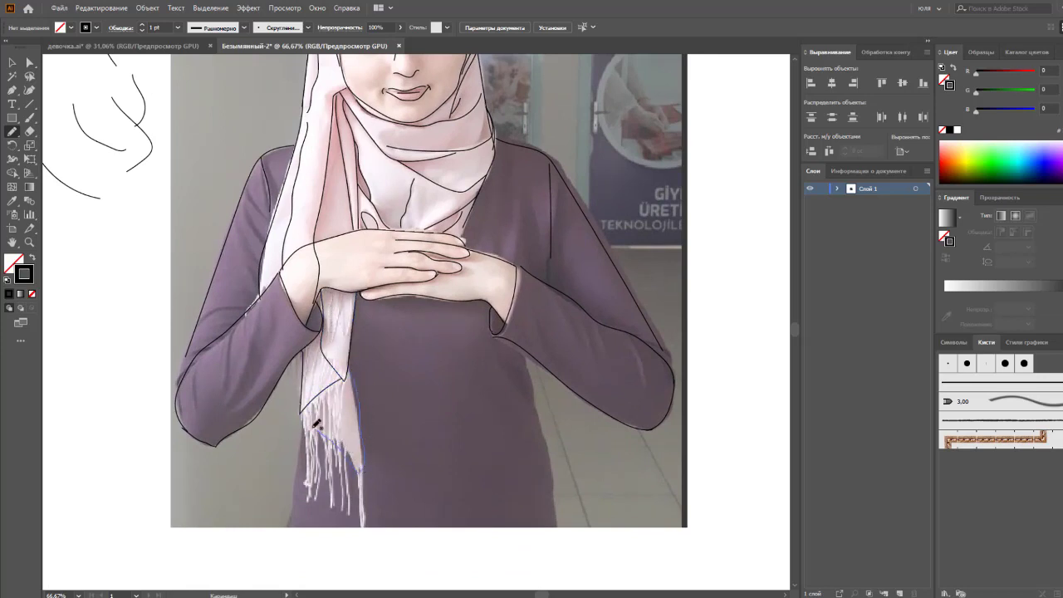
{"action": "left_click_drag", "start_coordinate": [359, 462], "coordinate": [300, 412]}
{"action": "scroll", "coordinate": [384, 344], "scroll_direction": "down", "scroll_amount": 2}
{"action": "scroll", "coordinate": [501, 368], "scroll_direction": "up", "scroll_amount": 3}
Step: Trace the torso's right side to the hem and extend the scarf's left edge downward
{"action": "left_click_drag", "start_coordinate": [512, 416], "coordinate": [520, 473]}
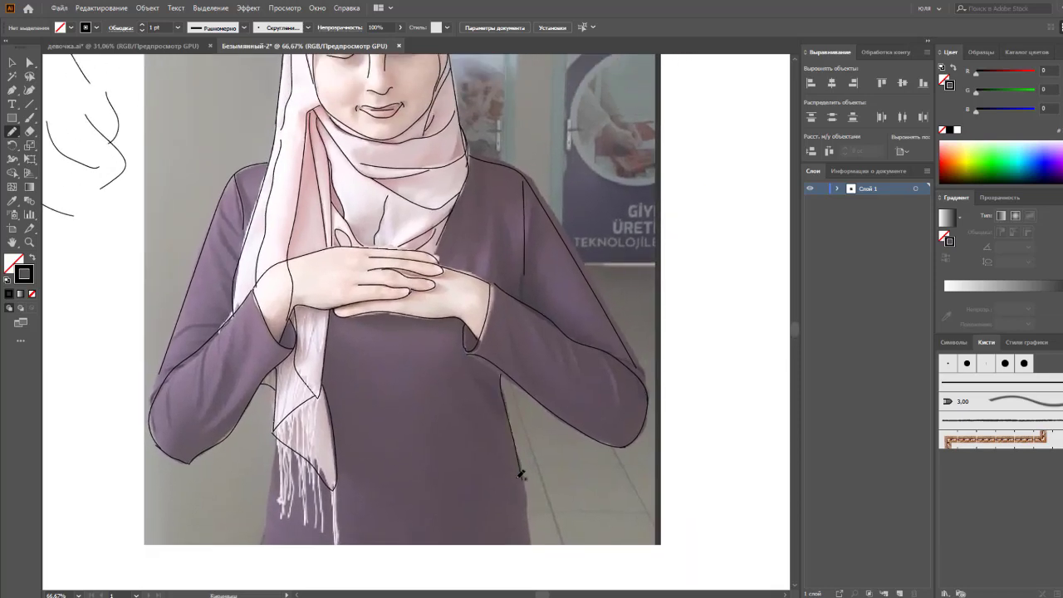
{"action": "left_click_drag", "start_coordinate": [276, 442], "coordinate": [265, 535]}
{"action": "scroll", "coordinate": [372, 378], "scroll_direction": "up", "scroll_amount": 2}
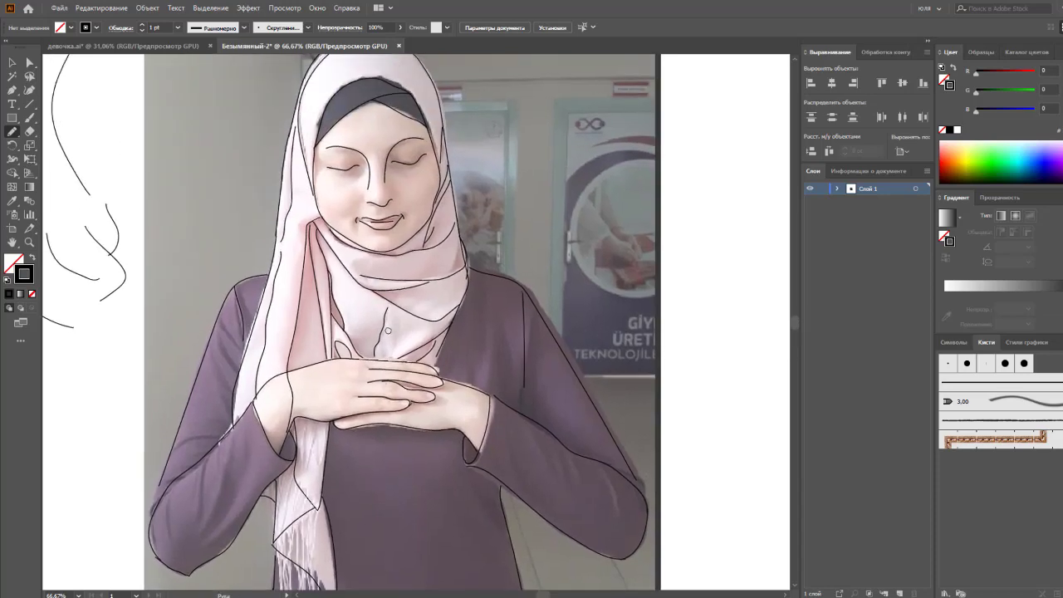
{"action": "scroll", "coordinate": [377, 374], "scroll_direction": "up", "scroll_amount": 3}
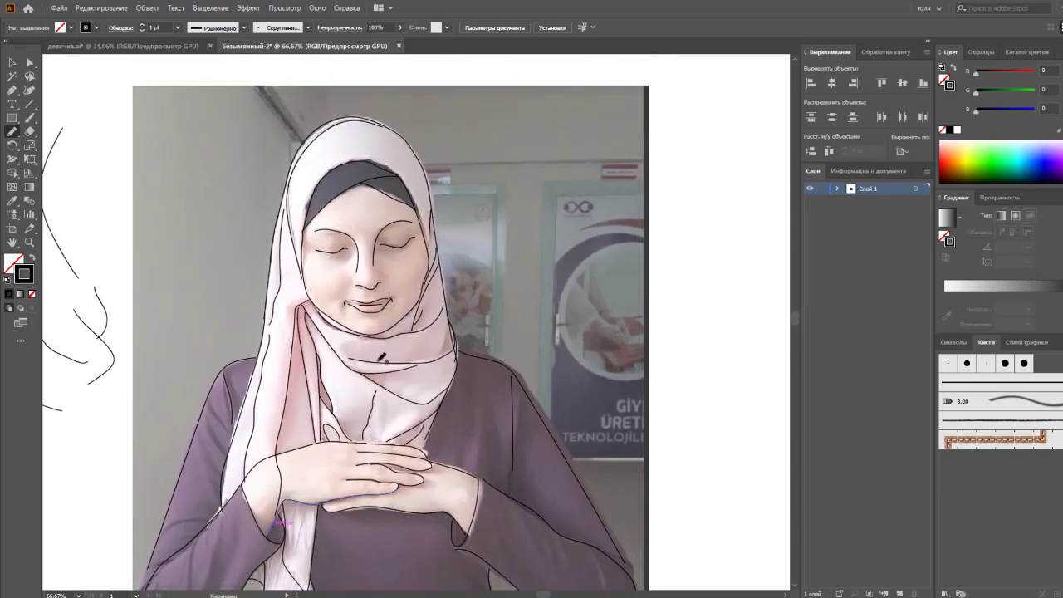
{"action": "scroll", "coordinate": [382, 357], "scroll_direction": "down", "scroll_amount": 2}
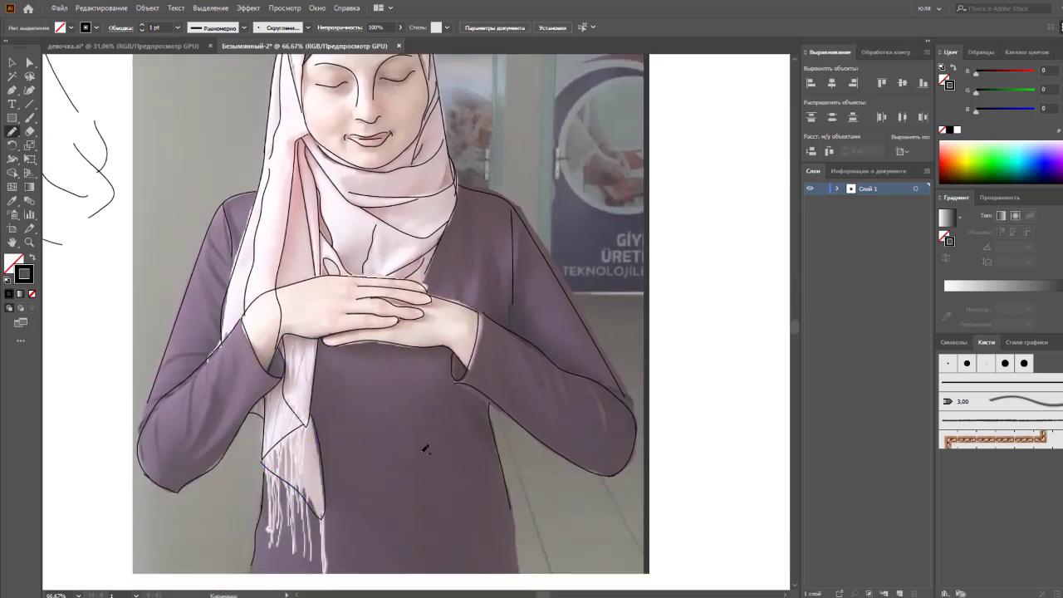
{"action": "scroll", "coordinate": [396, 391], "scroll_direction": "down", "scroll_amount": 2}
{"action": "scroll", "coordinate": [396, 391], "scroll_direction": "up", "scroll_amount": 5}
{"action": "scroll", "coordinate": [351, 503], "scroll_direction": "right", "scroll_amount": 1}
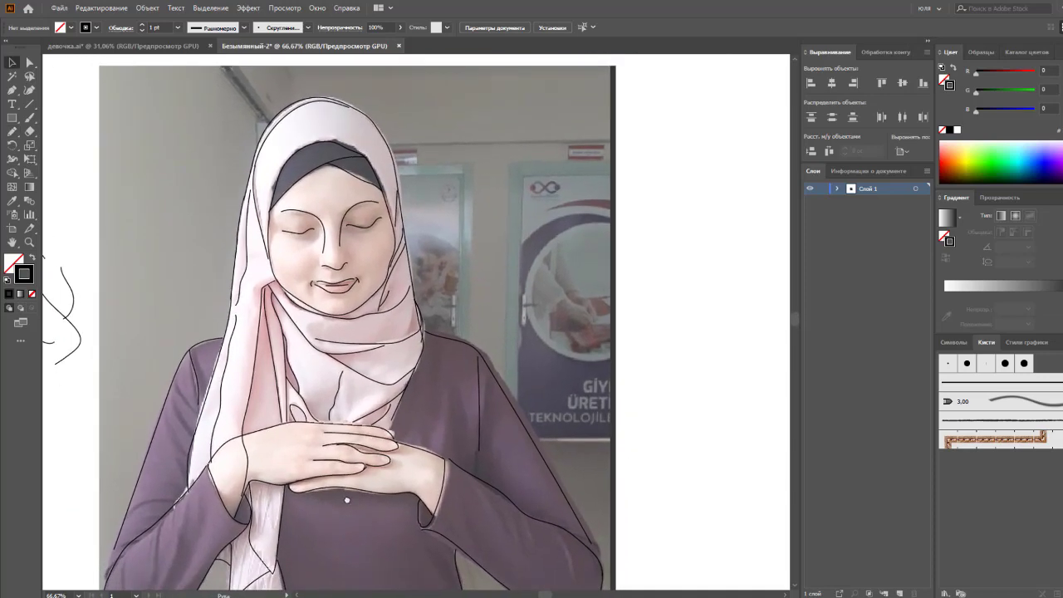
Step: Select all traced lines and apply the tapered width profile
{"action": "scroll", "coordinate": [380, 369], "scroll_direction": "up", "scroll_amount": 1}
{"action": "scroll", "coordinate": [351, 237], "scroll_direction": "up", "scroll_amount": 1}
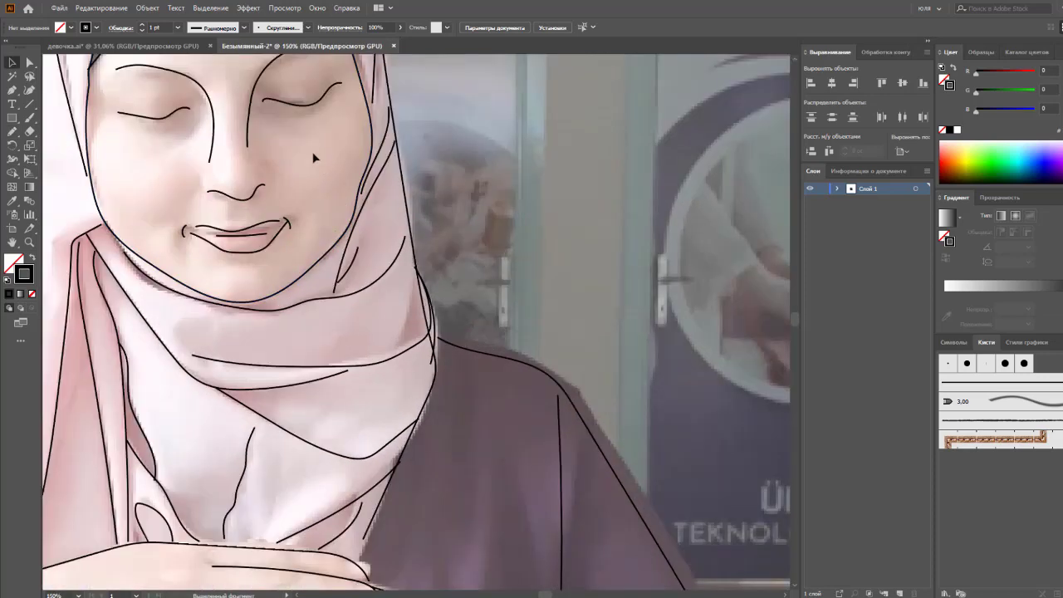
{"action": "scroll", "coordinate": [351, 225], "scroll_direction": "up", "scroll_amount": 1}
{"action": "scroll", "coordinate": [374, 282], "scroll_direction": "up", "scroll_amount": 2}
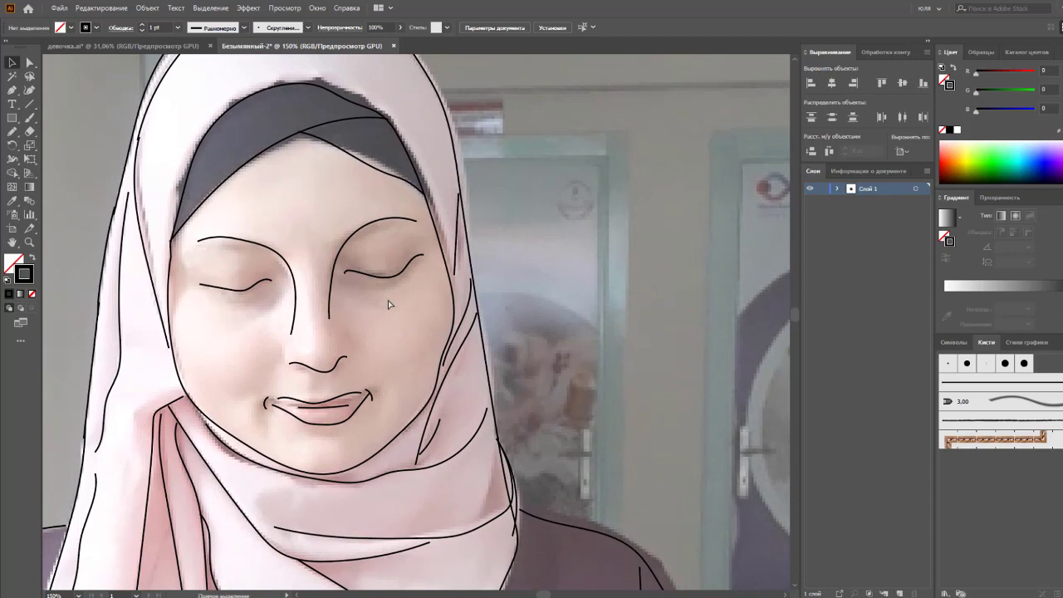
{"action": "left_click", "coordinate": [315, 81]}
{"action": "left_click", "coordinate": [298, 30]}
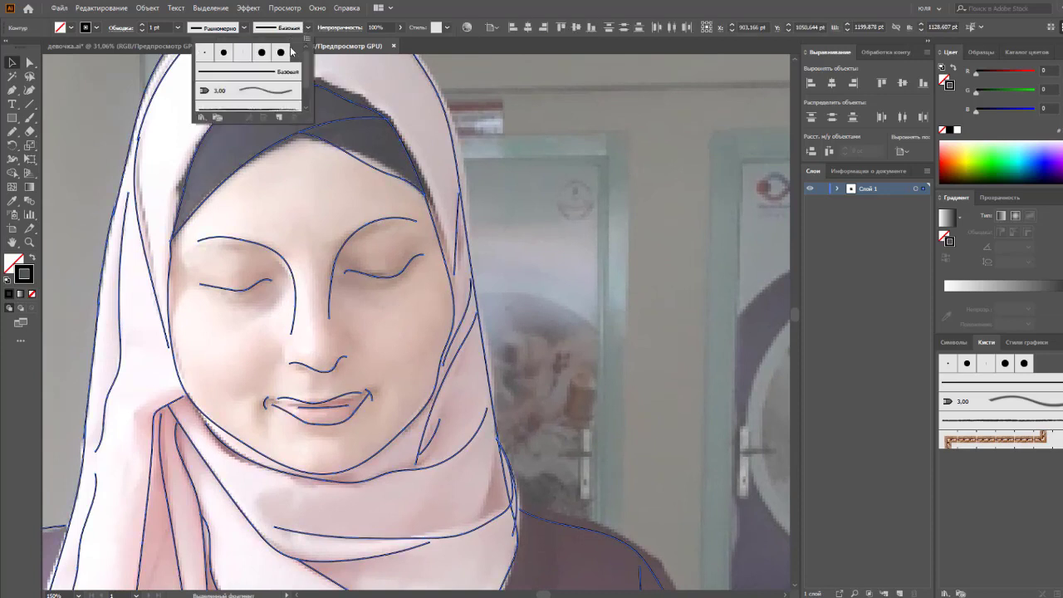
{"action": "left_click", "coordinate": [244, 29]}
{"action": "left_click", "coordinate": [211, 64]}
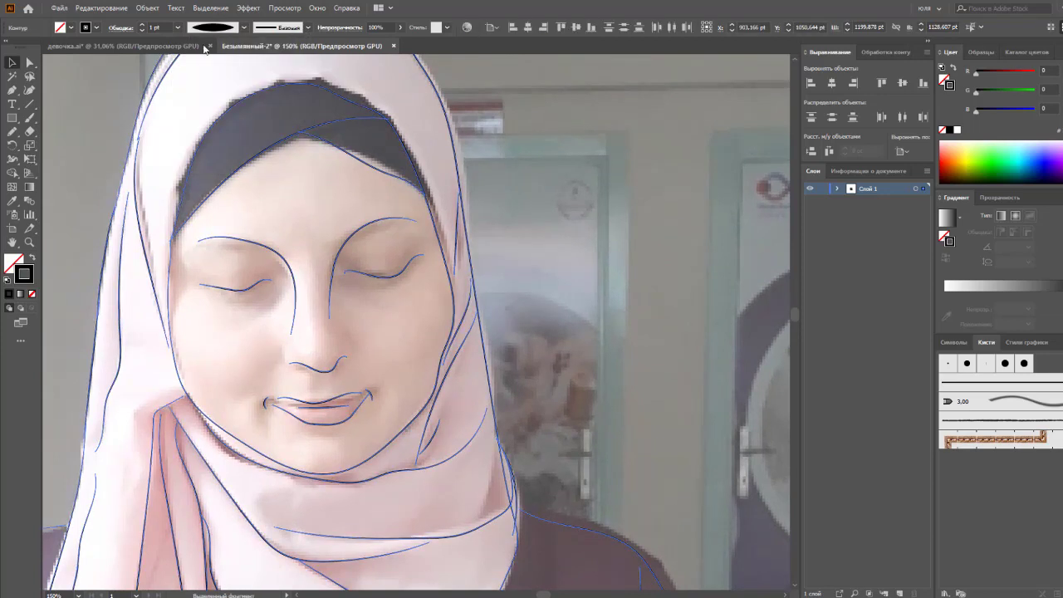
Step: Set the stroke weight of the traced lines to 2 pt
{"action": "left_click", "coordinate": [178, 29]}
{"action": "left_click", "coordinate": [191, 90]}
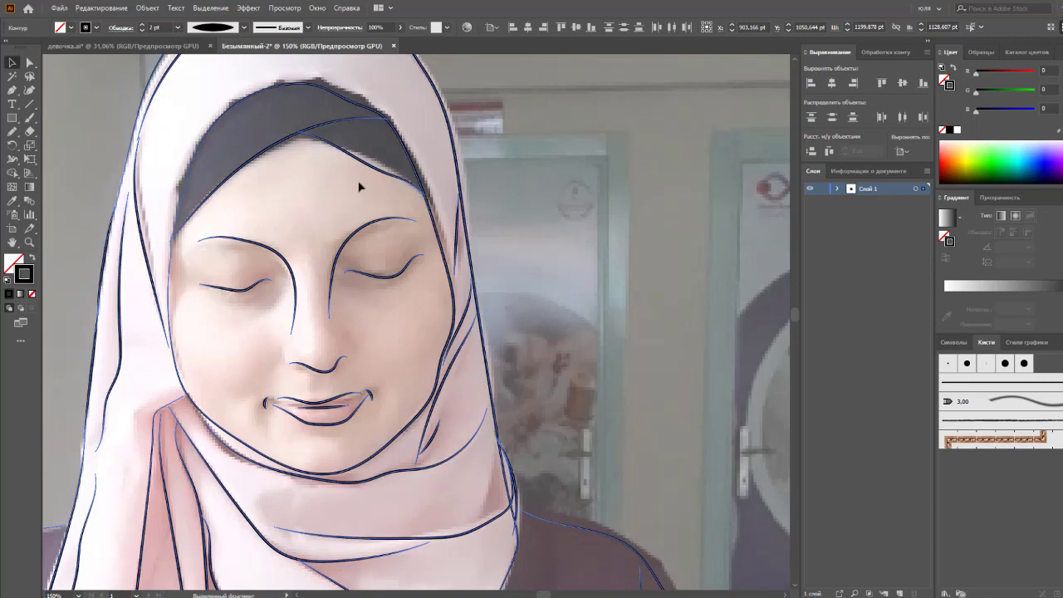
{"action": "scroll", "coordinate": [330, 181], "scroll_direction": "up", "scroll_amount": 2}
Step: Push the top segment of the hijab outline outward with Direct Selection
{"action": "scroll", "coordinate": [348, 181], "scroll_direction": "up", "scroll_amount": 2}
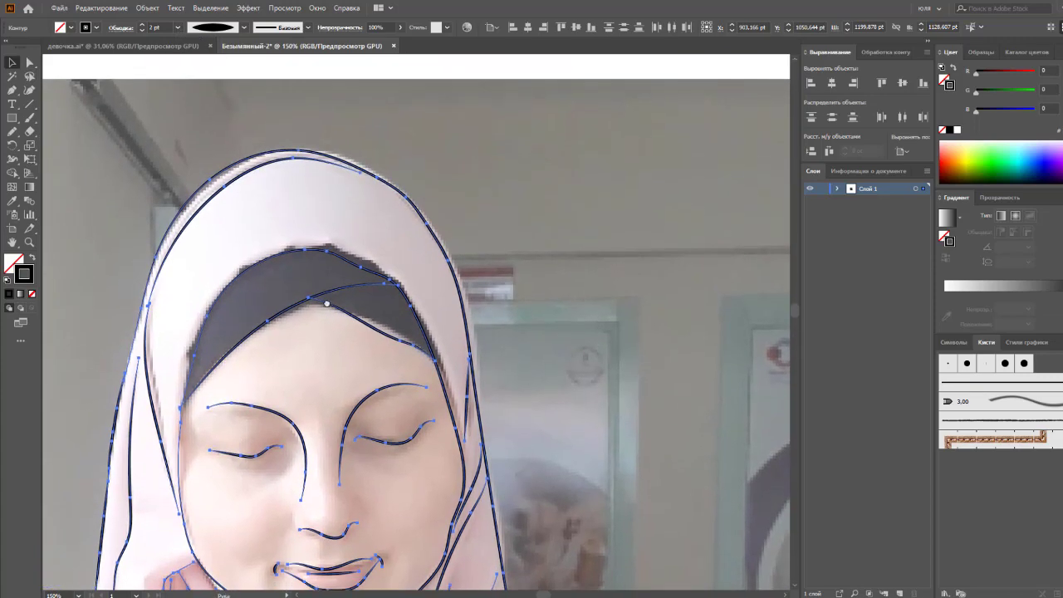
{"action": "key", "text": "a"}
{"action": "left_click_drag", "start_coordinate": [380, 158], "coordinate": [379, 152]}
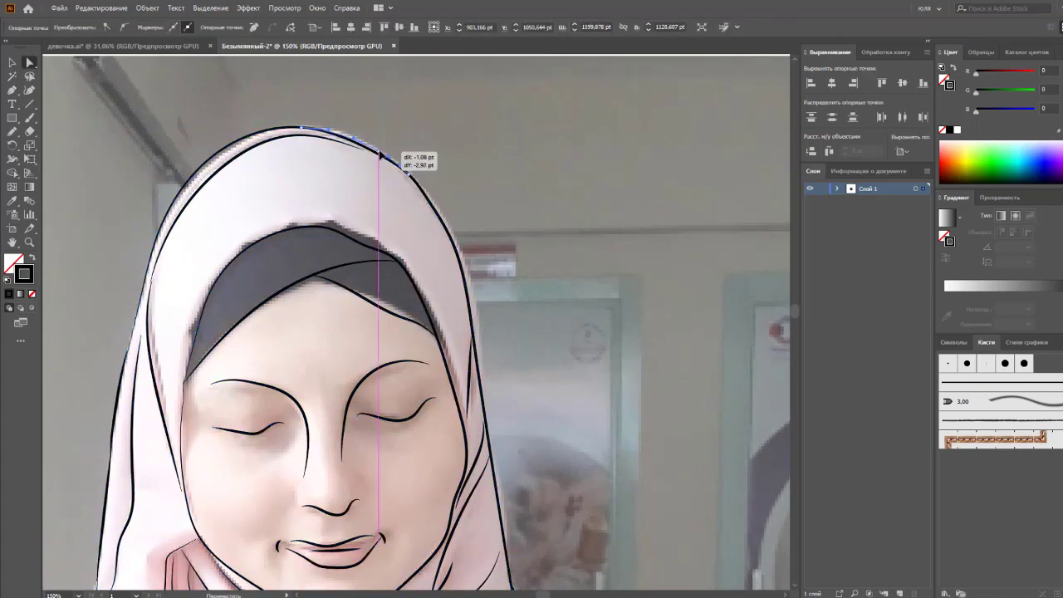
{"action": "left_click", "coordinate": [544, 201]}
{"action": "key", "text": "v"}
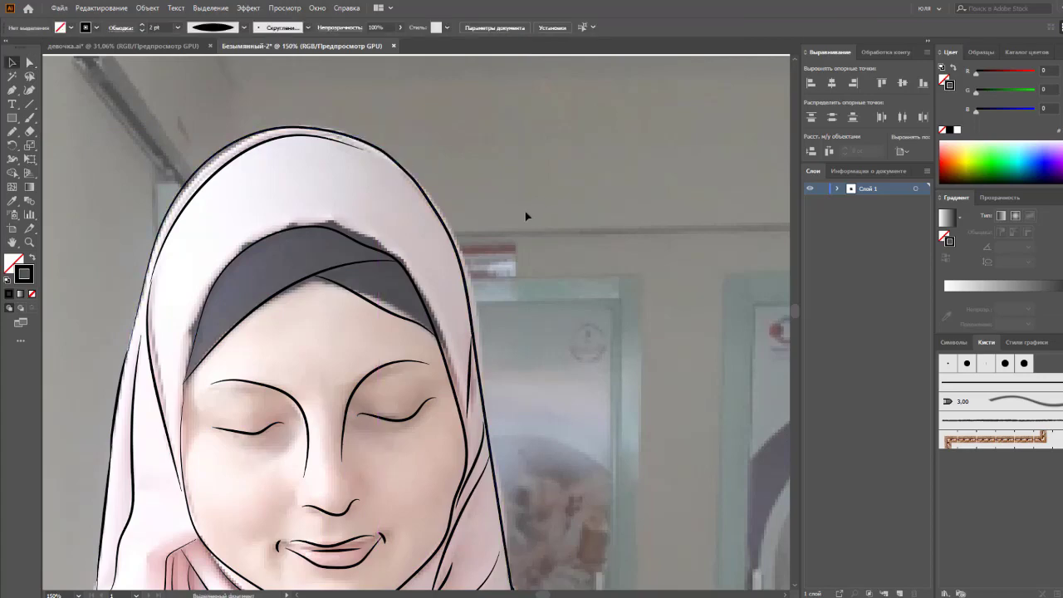
Step: Simplify all the traced paths with Object > Path > Simplify
{"action": "left_click", "coordinate": [423, 295]}
{"action": "left_click", "coordinate": [143, 9]}
{"action": "mouse_move", "coordinate": [164, 283]}
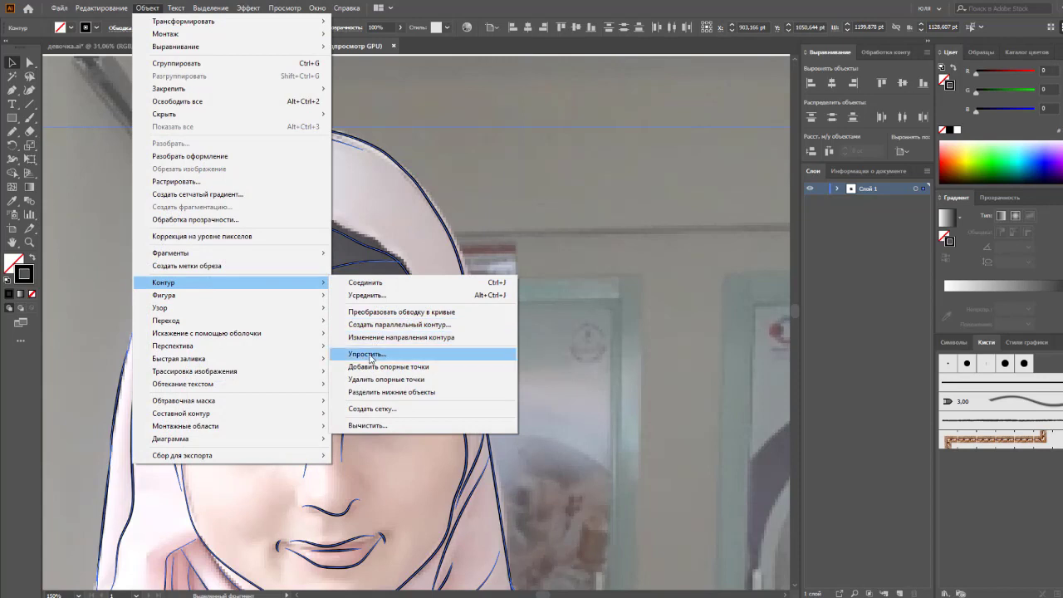
{"action": "left_click", "coordinate": [373, 353]}
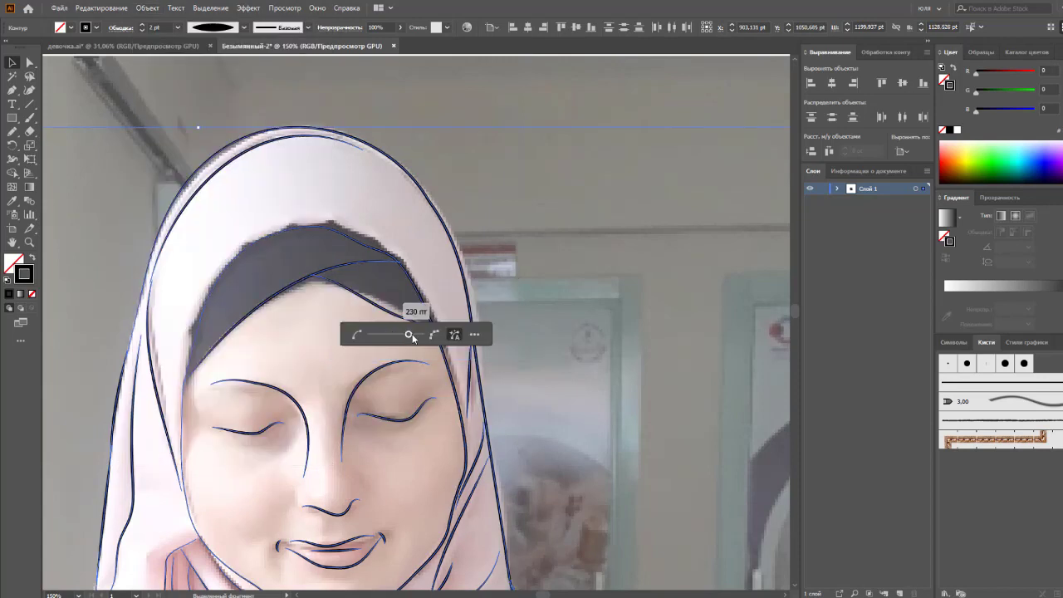
{"action": "left_click_drag", "start_coordinate": [414, 338], "coordinate": [406, 336]}
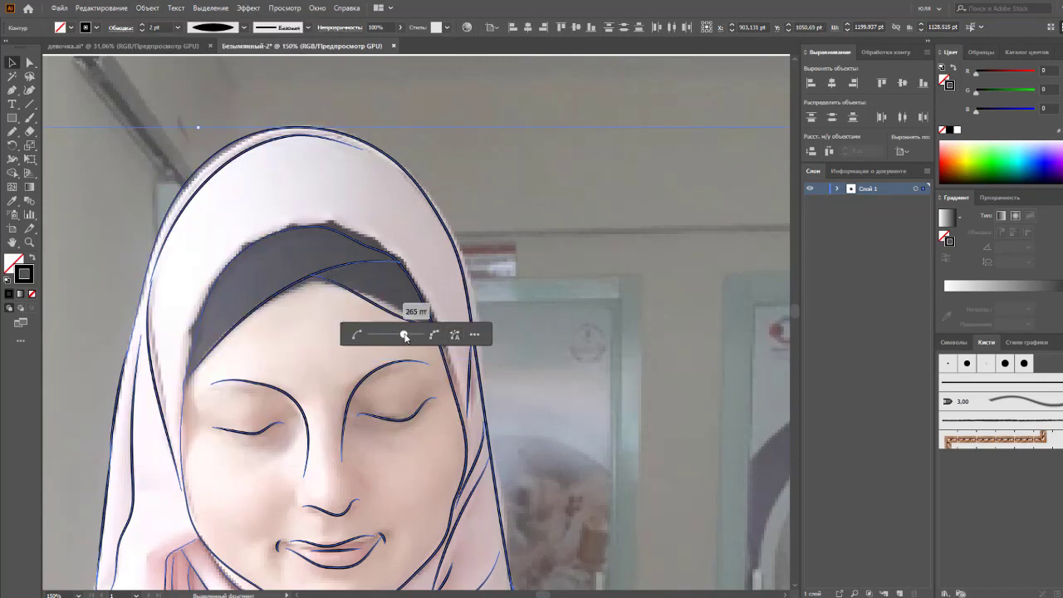
{"action": "left_click", "coordinate": [528, 374]}
Step: Pull an anchor on the hijab's inner outline path upward
{"action": "left_click", "coordinate": [369, 260]}
{"action": "key", "text": "a"}
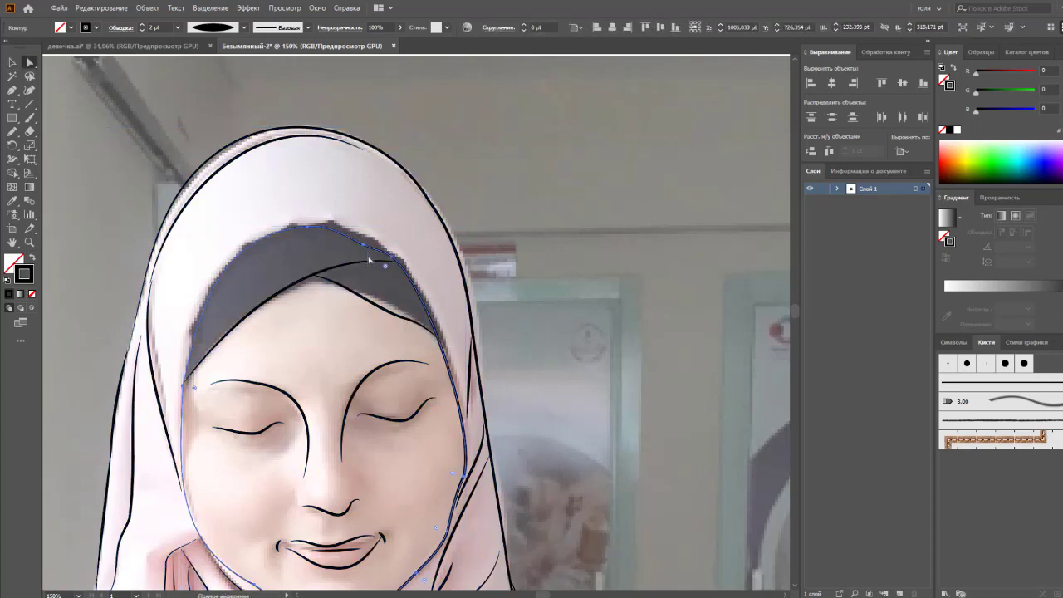
{"action": "mouse_move", "coordinate": [364, 247]}
{"action": "left_mouse_down"}
{"action": "mouse_move", "coordinate": [363, 236]}
{"action": "mouse_move", "coordinate": [435, 291]}
{"action": "mouse_move", "coordinate": [404, 322]}
{"action": "mouse_move", "coordinate": [395, 308]}
{"action": "mouse_move", "coordinate": [442, 341]}
{"action": "left_mouse_up"}
Step: Nudge the hairline curve's anchors so it follows the band's lower edge
{"action": "left_click", "coordinate": [386, 312]}
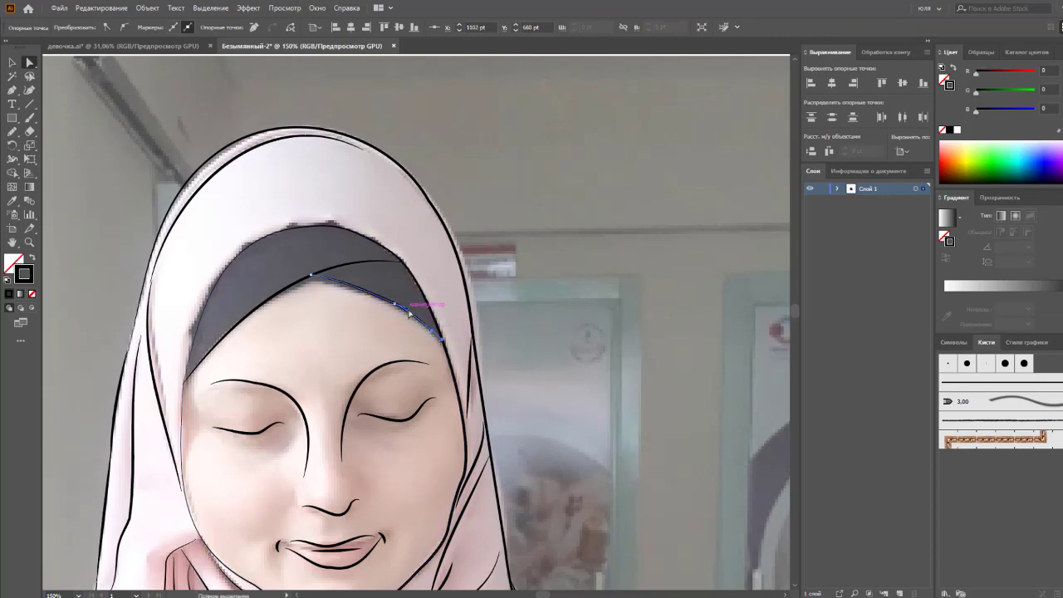
{"action": "left_click_drag", "start_coordinate": [406, 311], "coordinate": [396, 310]}
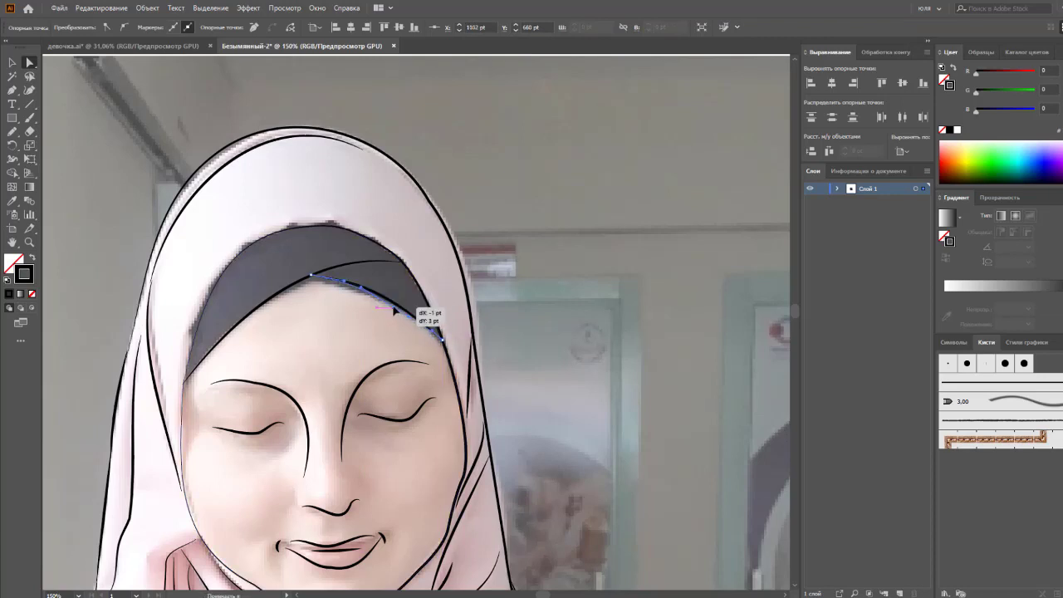
{"action": "left_click_drag", "start_coordinate": [311, 278], "coordinate": [308, 283]}
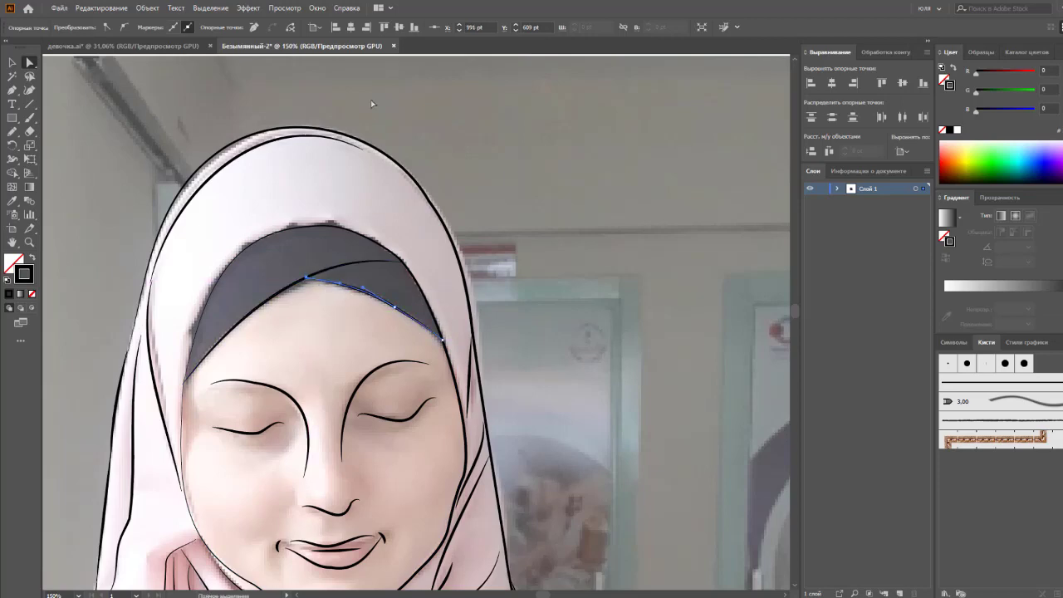
Step: Turn off Snap to Pixel and deselect the edited curve
{"action": "left_click", "coordinate": [286, 7]}
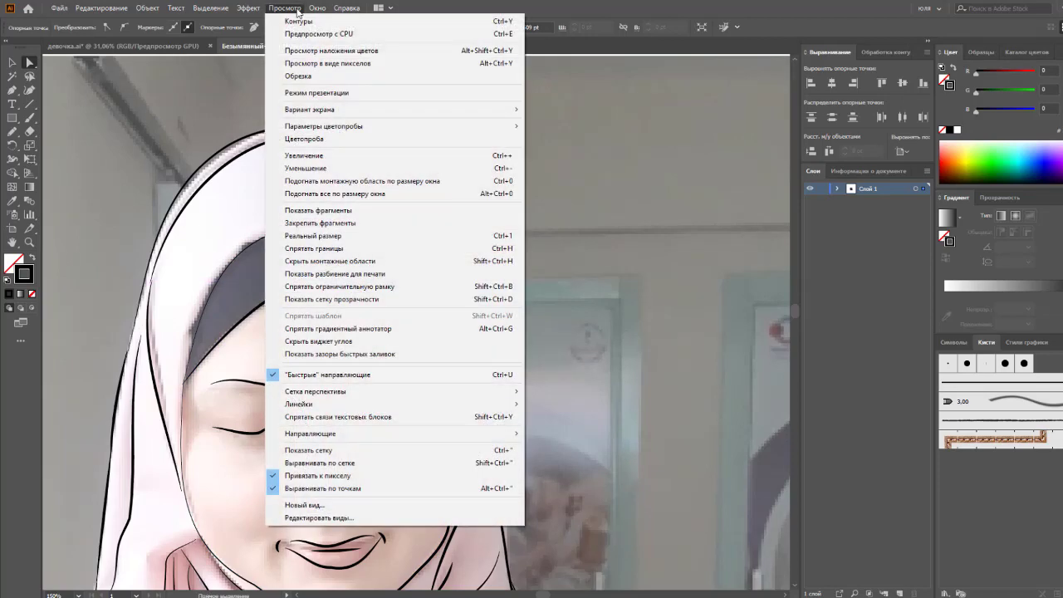
{"action": "left_click", "coordinate": [317, 478]}
{"action": "left_click", "coordinate": [336, 356]}
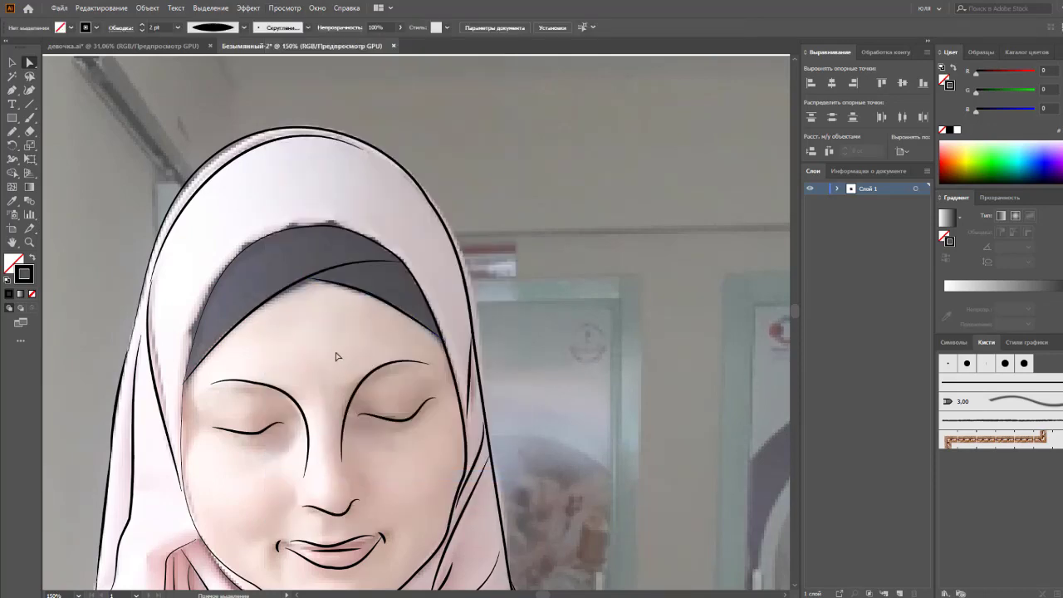
{"action": "scroll", "coordinate": [327, 364], "scroll_direction": "down", "scroll_amount": 3}
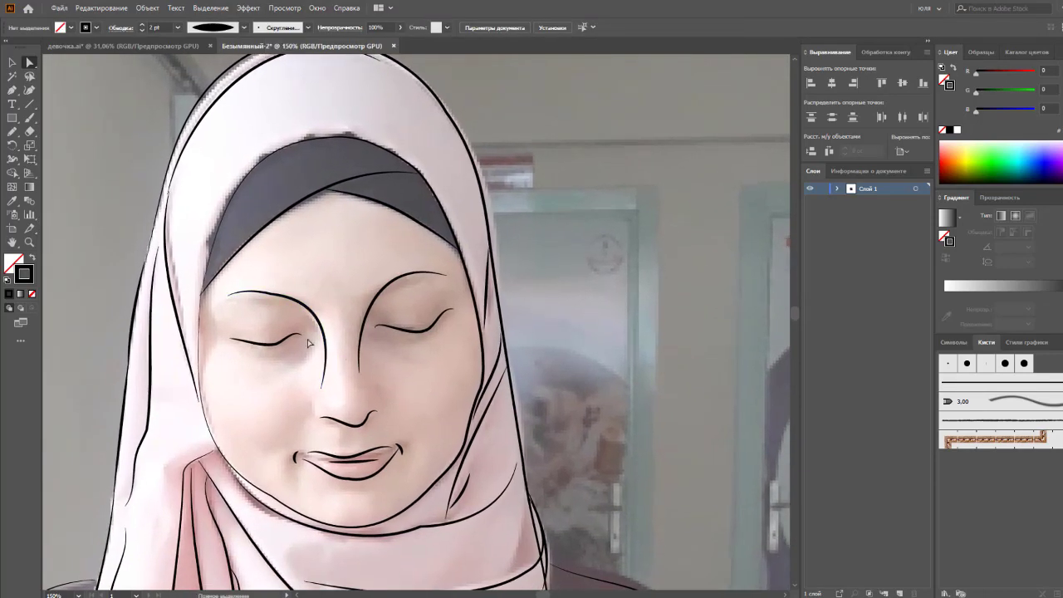
Step: Nudge the left eye line down slightly and delete the right eye line
{"action": "key", "text": "v"}
{"action": "mouse_move", "coordinate": [274, 349]}
{"action": "left_mouse_down"}
{"action": "mouse_move", "coordinate": [276, 359]}
{"action": "mouse_move", "coordinate": [271, 349]}
{"action": "left_mouse_up"}
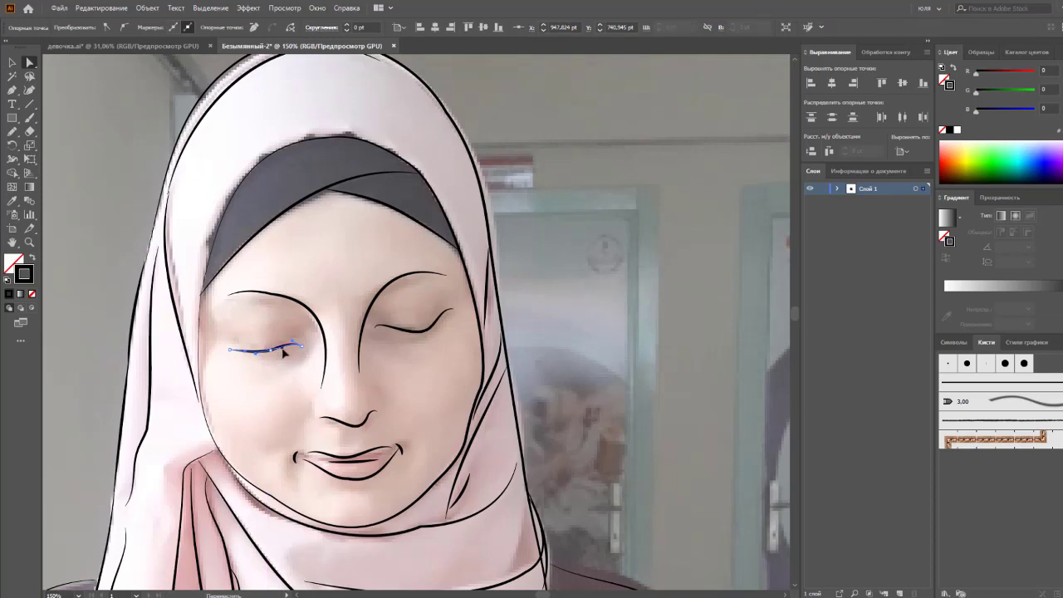
{"action": "left_click", "coordinate": [313, 397], "text": "ctrl"}
{"action": "left_click", "coordinate": [433, 326]}
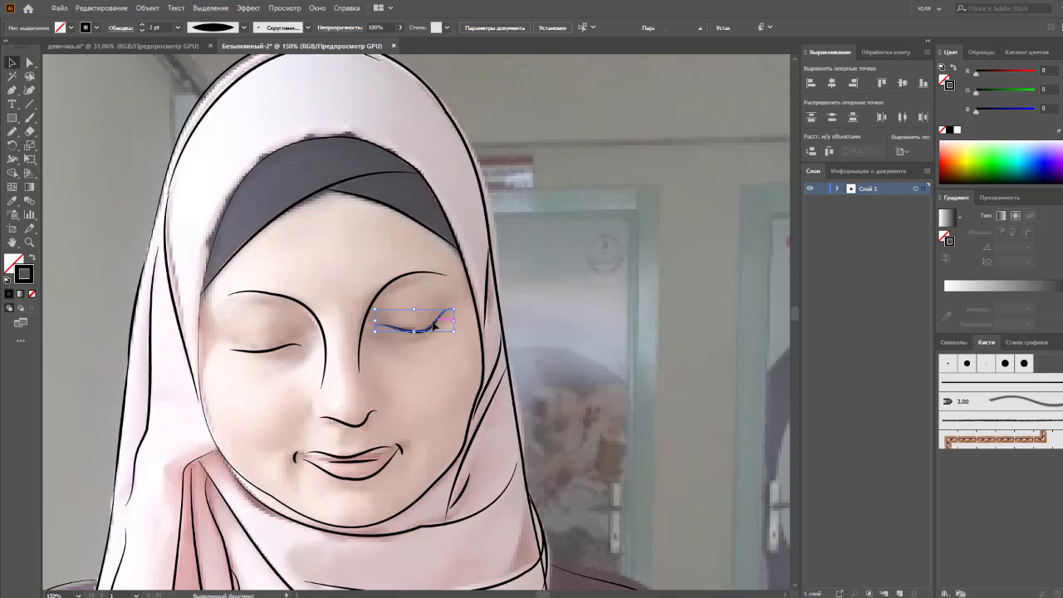
{"action": "key", "text": "Delete"}
Step: Raise the outer end of the left eye line with Direct Selection
{"action": "left_click", "coordinate": [253, 349]}
{"action": "key", "text": "a"}
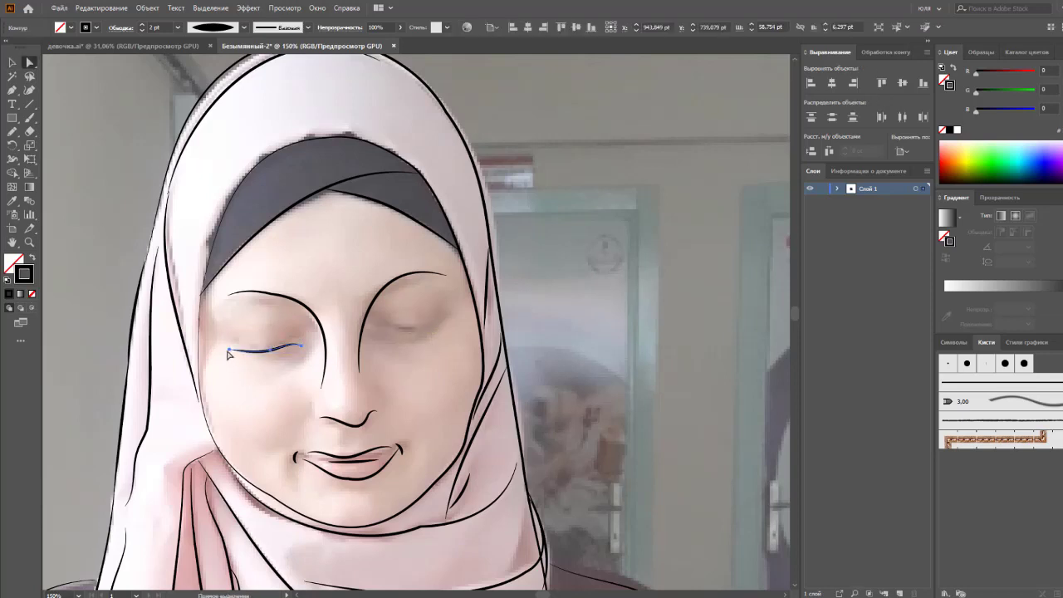
{"action": "left_click_drag", "start_coordinate": [231, 352], "coordinate": [228, 340]}
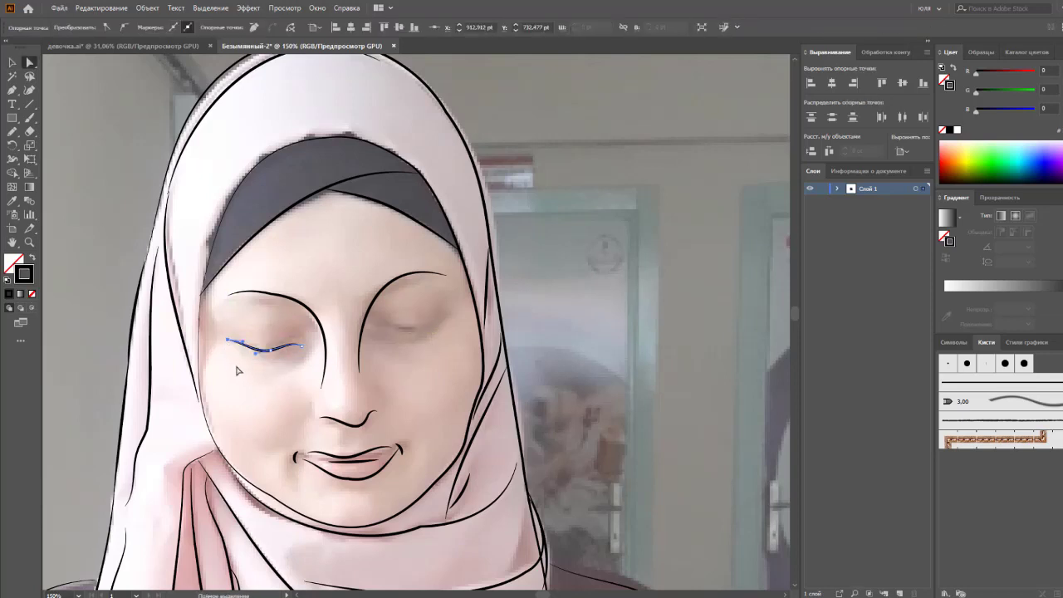
{"action": "left_click", "coordinate": [242, 373]}
Step: Reflect a copy of the left eye line onto the right eye position
{"action": "key", "text": "v"}
{"action": "left_click", "coordinate": [254, 348]}
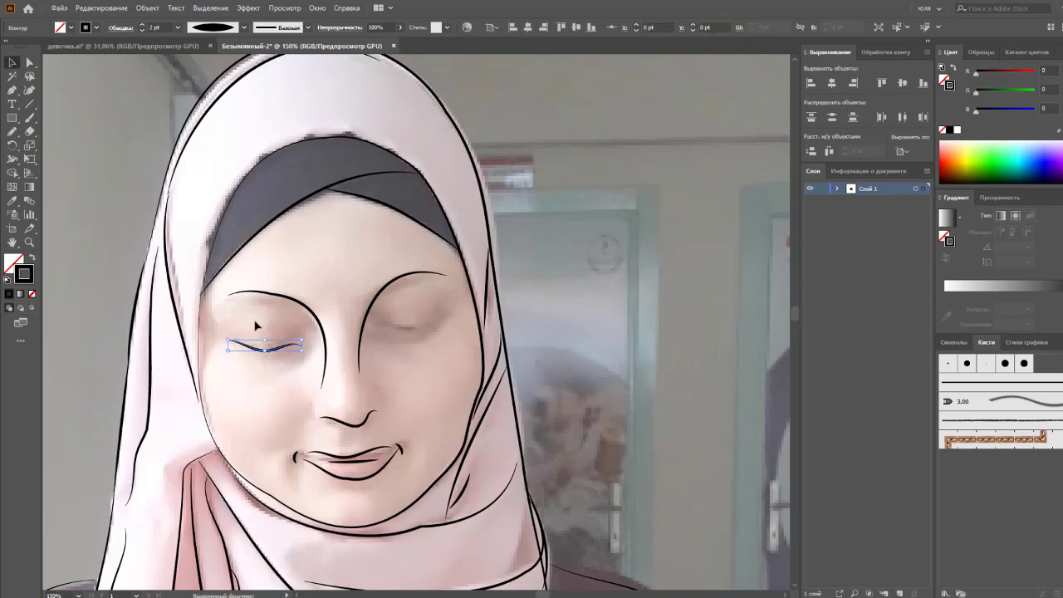
{"action": "left_click", "coordinate": [13, 145]}
{"action": "left_click_drag", "start_coordinate": [14, 148], "coordinate": [79, 160]}
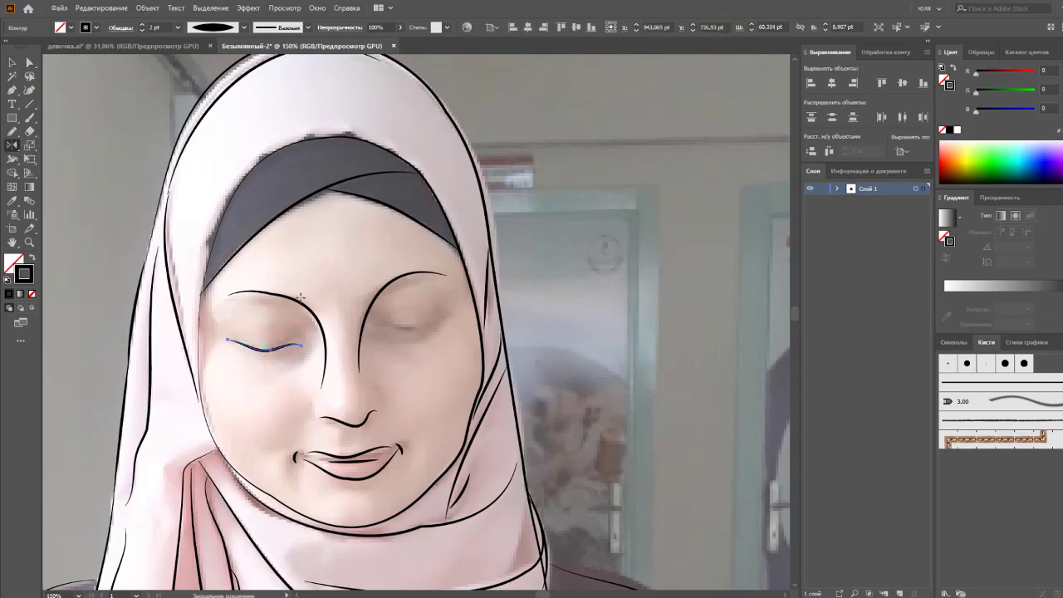
{"action": "left_click_drag", "start_coordinate": [274, 352], "coordinate": [421, 334]}
{"action": "left_click", "coordinate": [12, 63]}
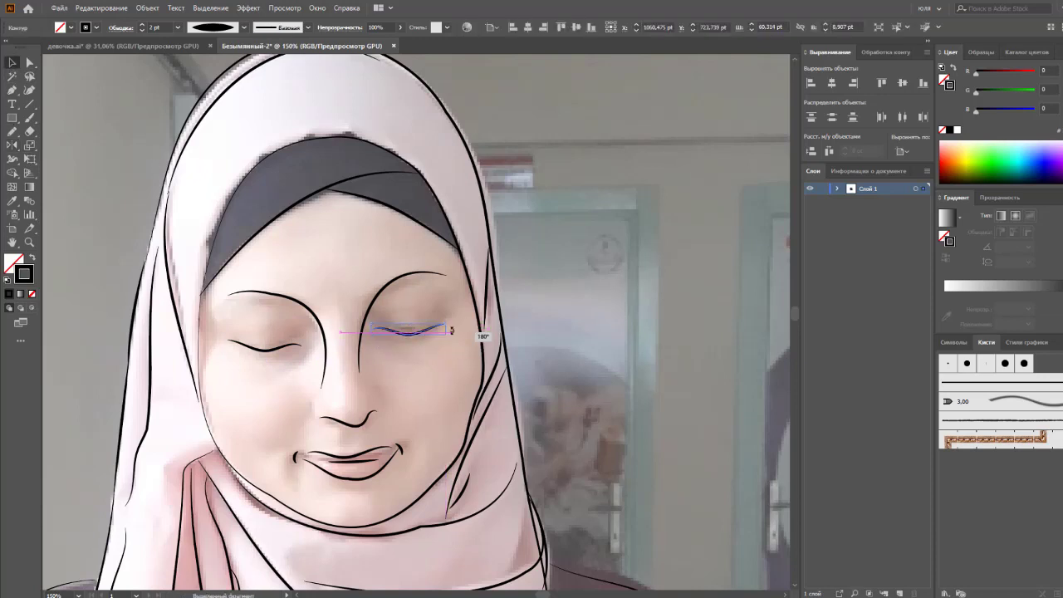
{"action": "left_click", "coordinate": [480, 333]}
Step: Move the brow curve's outer end and its anchor near the nose to smooth it
{"action": "left_click", "coordinate": [325, 339]}
{"action": "key", "text": "a"}
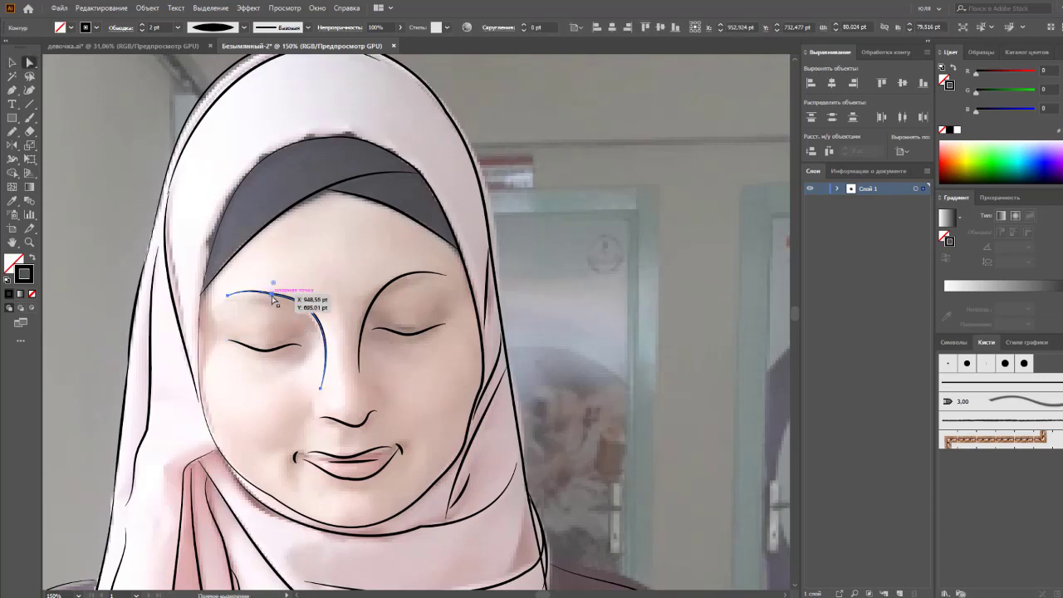
{"action": "mouse_move", "coordinate": [228, 295]}
{"action": "left_mouse_down"}
{"action": "mouse_move", "coordinate": [217, 305]}
{"action": "mouse_move", "coordinate": [268, 297]}
{"action": "left_mouse_up"}
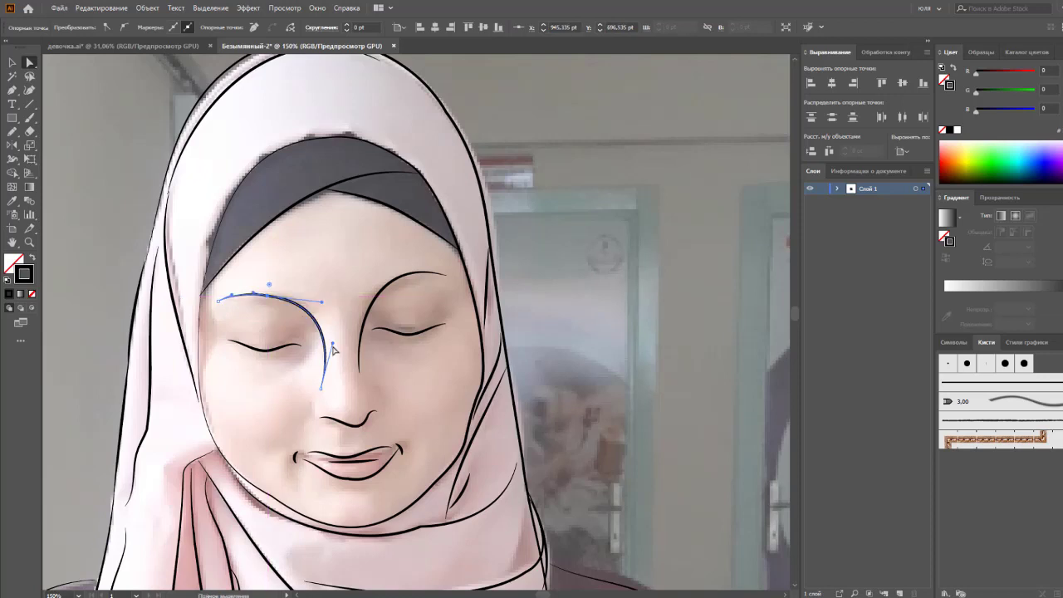
{"action": "left_click_drag", "start_coordinate": [332, 342], "coordinate": [329, 336]}
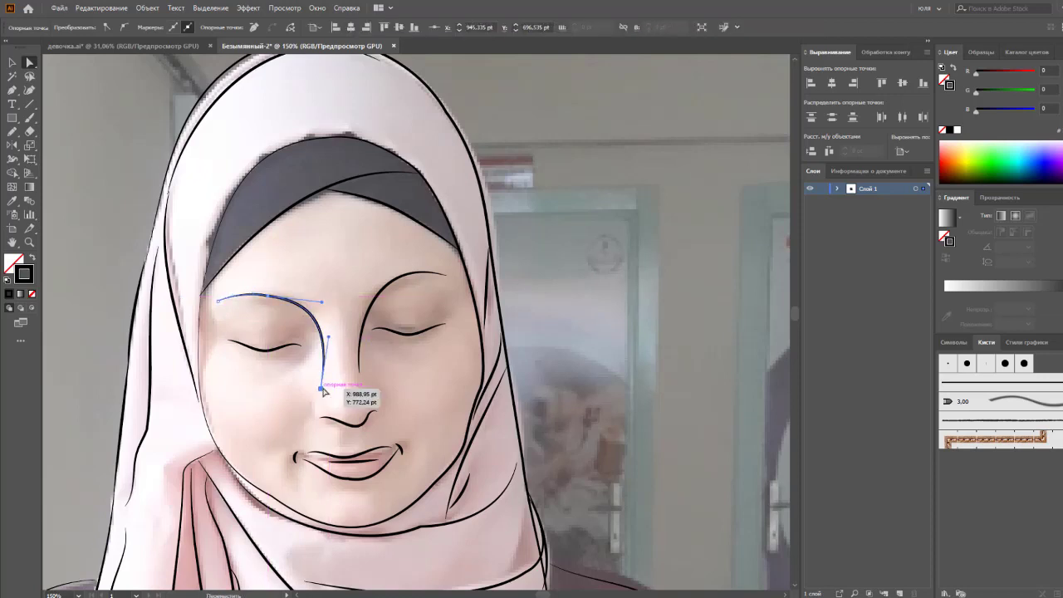
{"action": "left_click", "coordinate": [285, 391]}
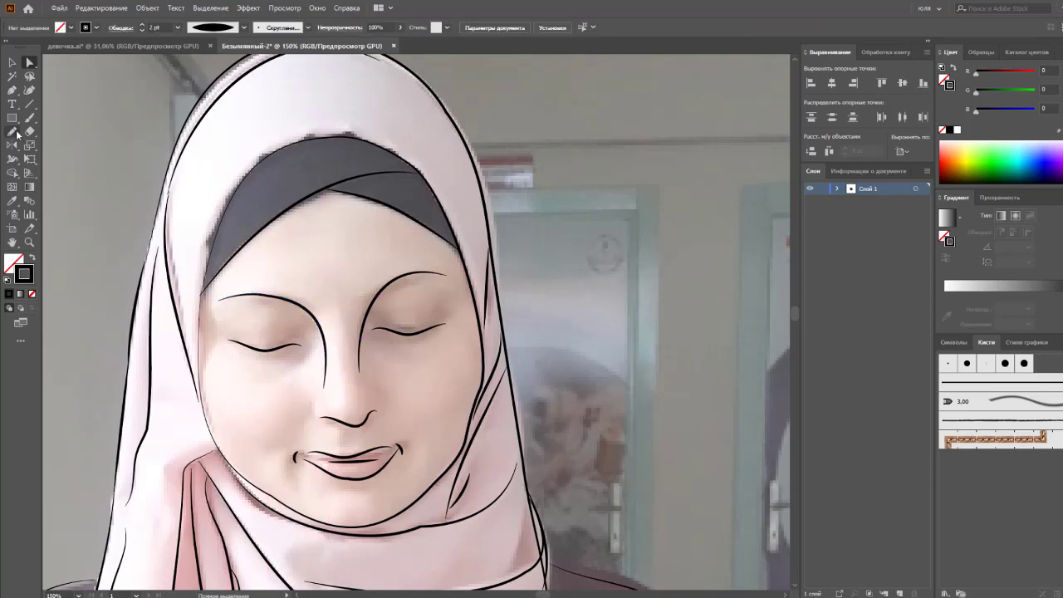
Step: Draw freehand strokes at the left nostril and under the nose
{"action": "left_click", "coordinate": [12, 131]}
{"action": "left_click_drag", "start_coordinate": [320, 416], "coordinate": [320, 417]}
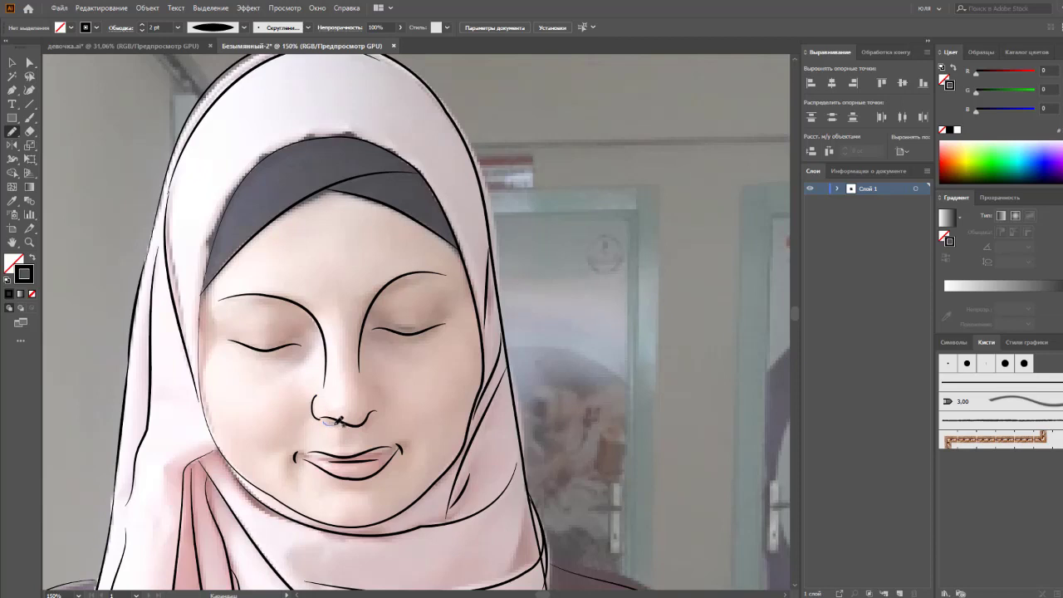
{"action": "left_click_drag", "start_coordinate": [339, 420], "coordinate": [328, 420]}
Step: Remove the lower handle from the end anchor of the path under the nose
{"action": "left_click", "coordinate": [12, 63]}
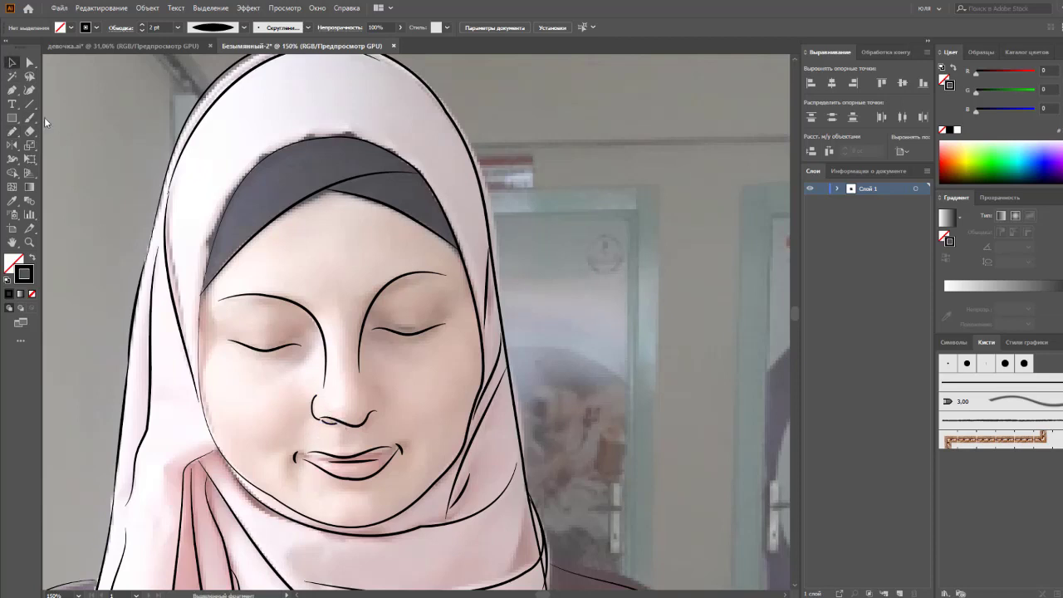
{"action": "left_click", "coordinate": [370, 413]}
{"action": "key", "text": "a"}
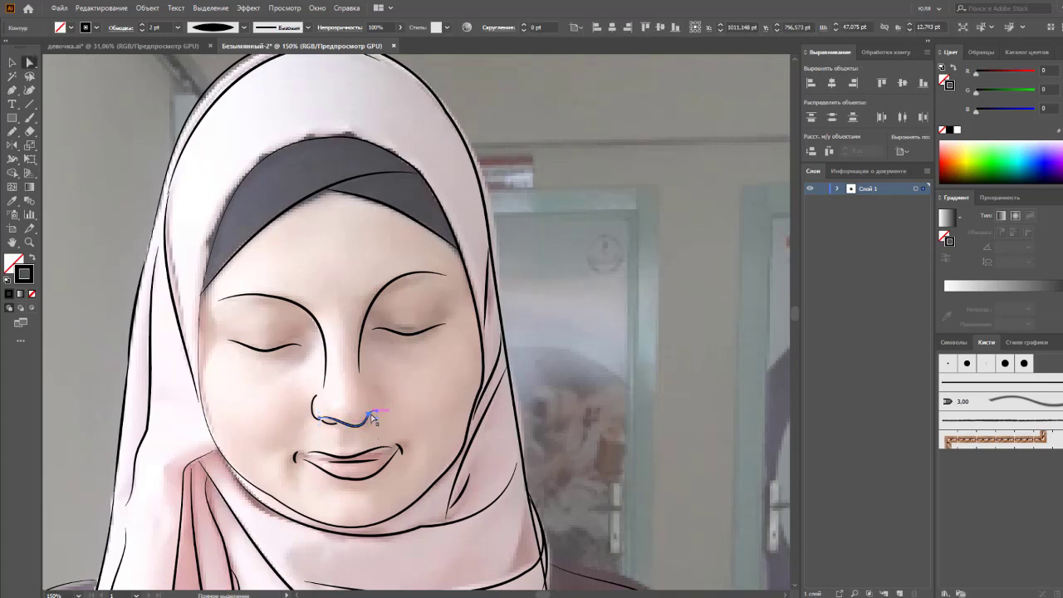
{"action": "left_click", "coordinate": [371, 413]}
{"action": "key", "text": "p"}
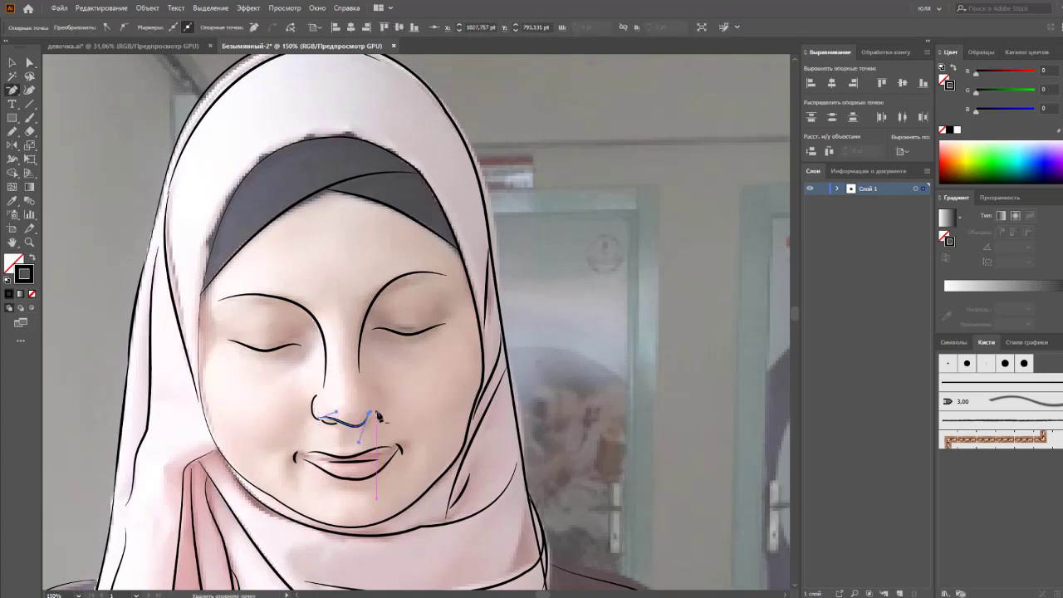
{"action": "key", "text": "a"}
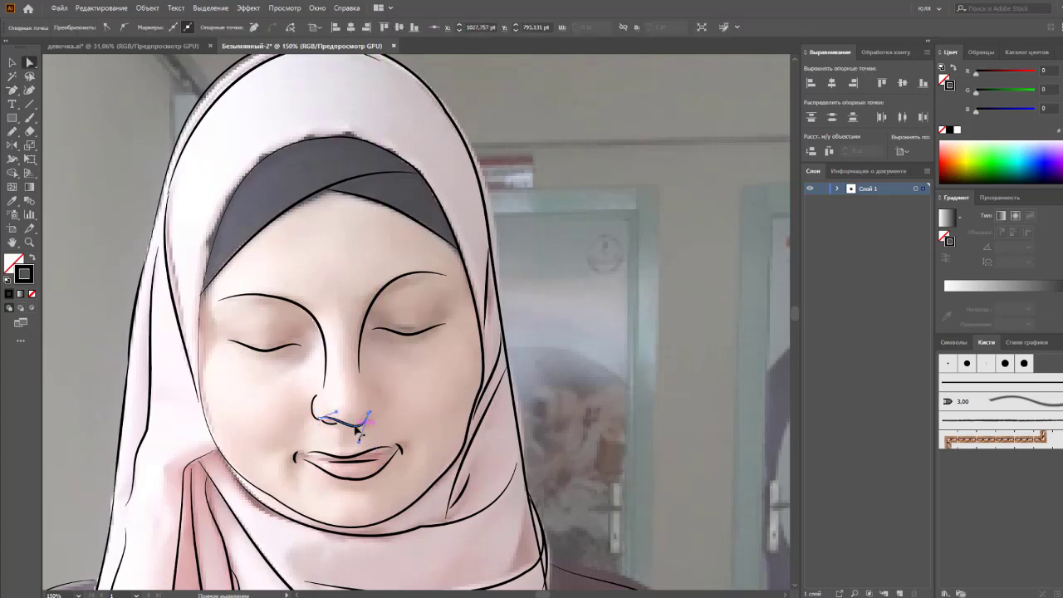
{"action": "left_click", "coordinate": [371, 415]}
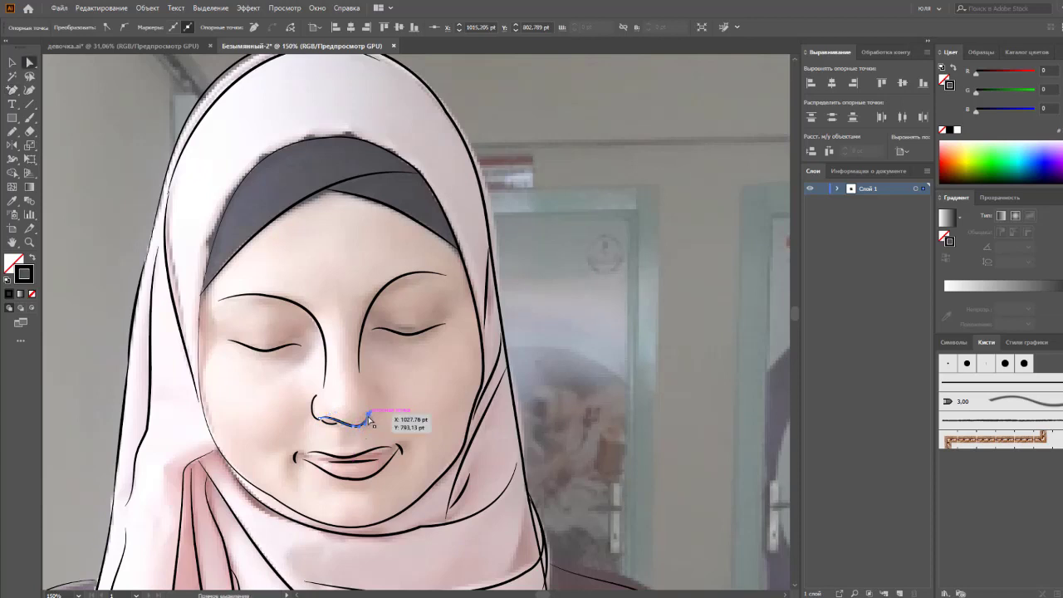
{"action": "left_click", "coordinate": [382, 427]}
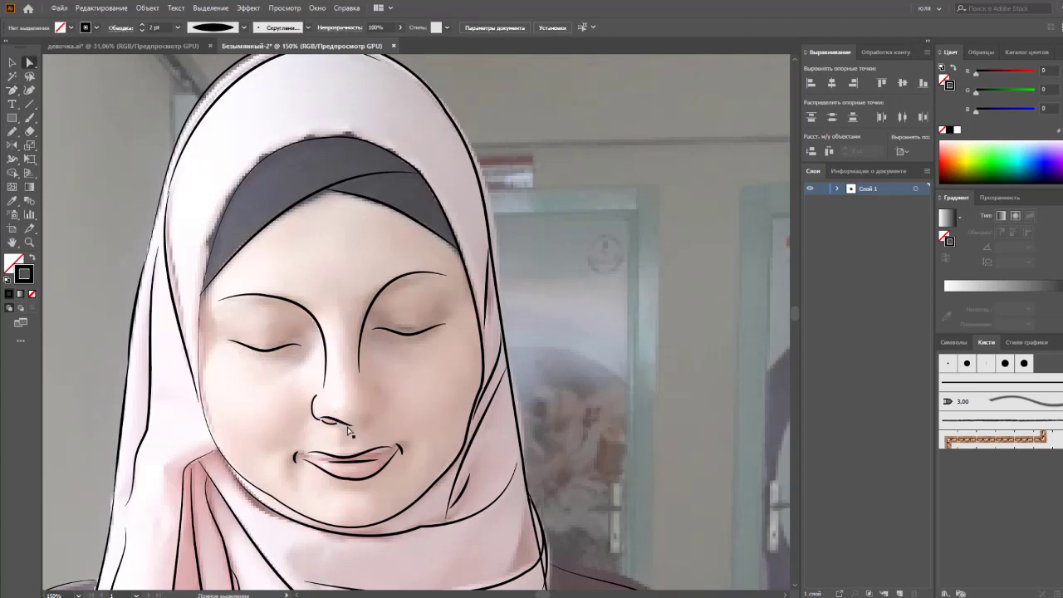
Step: Shrink the small nostril path under the nose
{"action": "left_click", "coordinate": [348, 427]}
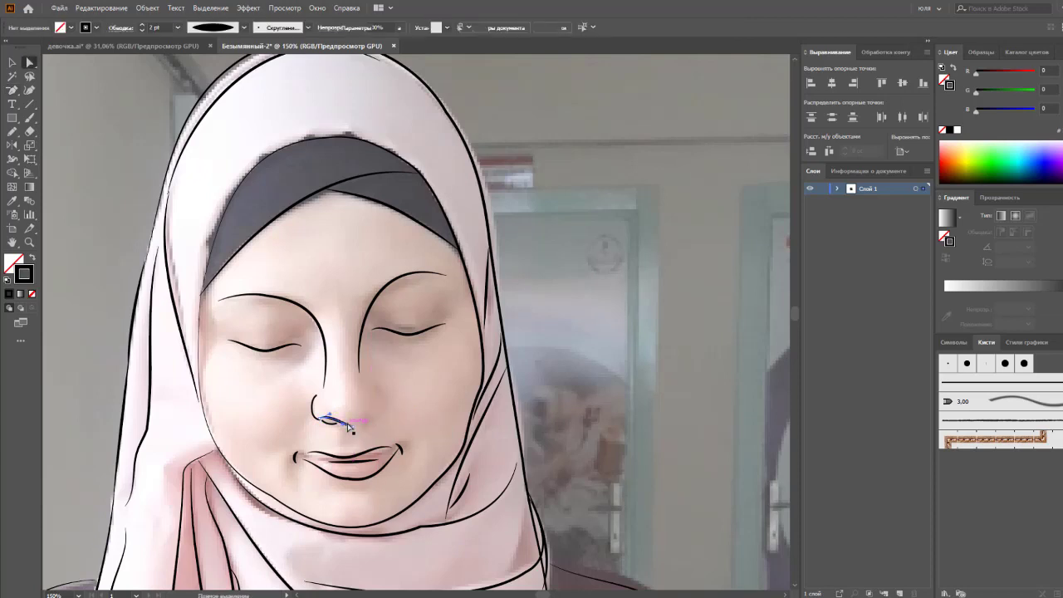
{"action": "left_click", "coordinate": [12, 146]}
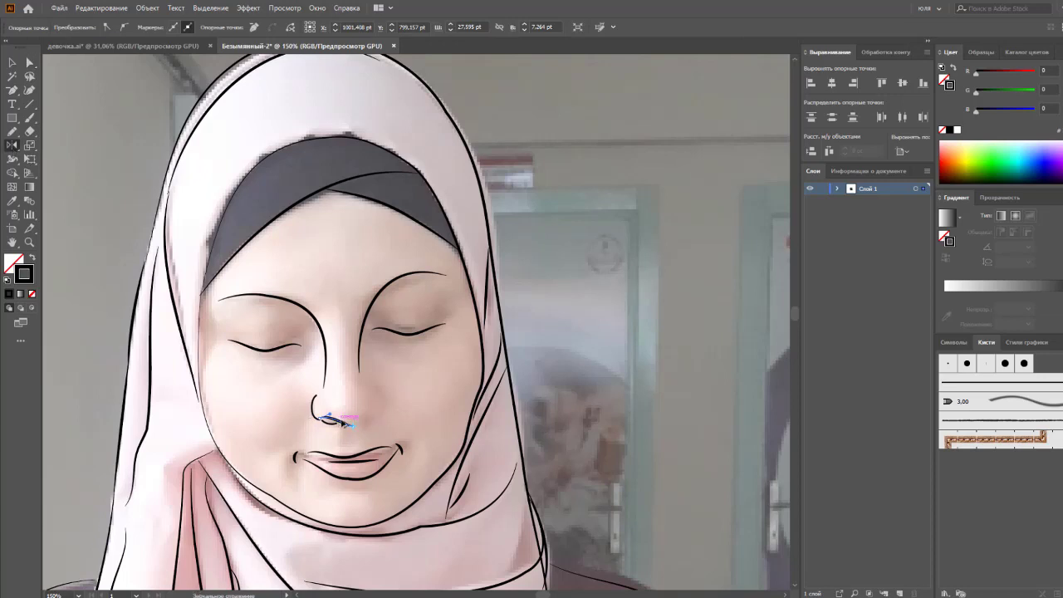
{"action": "key", "text": "v"}
{"action": "left_click", "coordinate": [363, 434]}
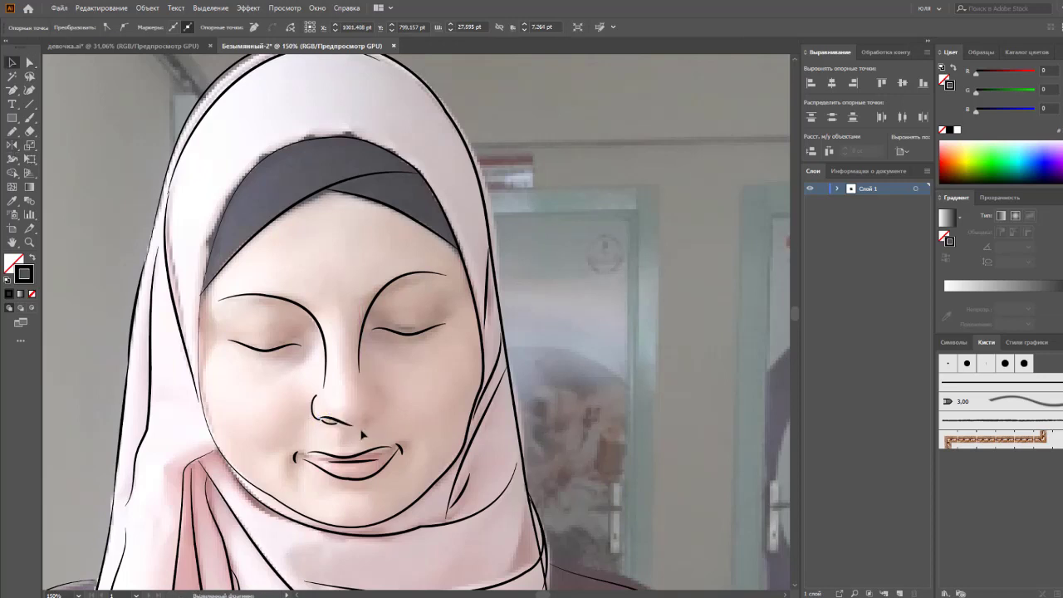
{"action": "left_click", "coordinate": [349, 420]}
{"action": "left_click_drag", "start_coordinate": [356, 417], "coordinate": [346, 425]}
Step: Flip the nostril path to face the other way and join both nostril paths into one
{"action": "left_click", "coordinate": [12, 145]}
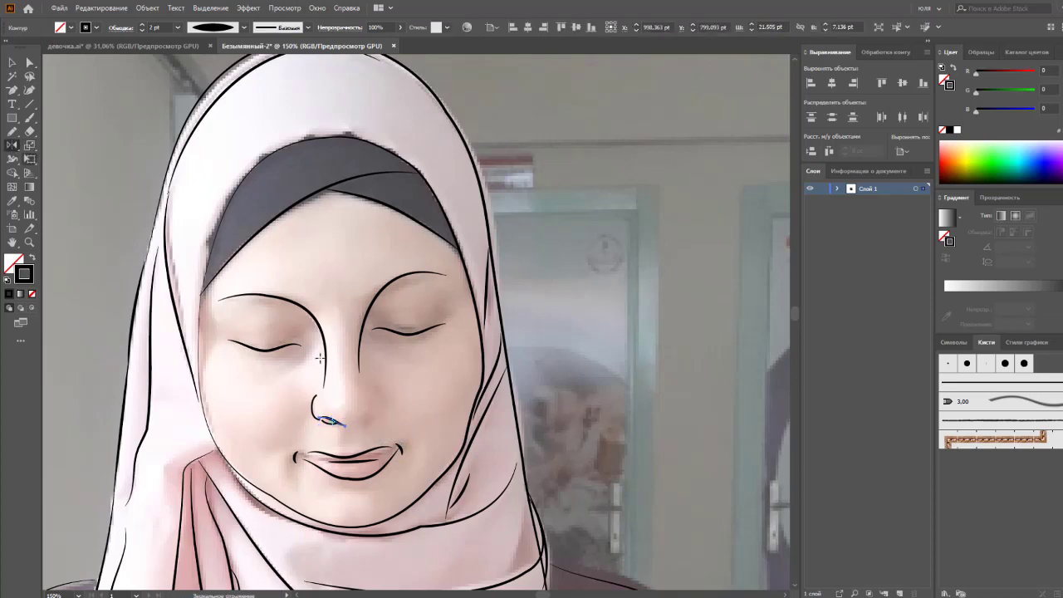
{"action": "left_click", "coordinate": [344, 426]}
{"action": "left_click_drag", "start_coordinate": [337, 423], "coordinate": [366, 425]}
{"action": "key", "text": "v"}
{"action": "left_click", "coordinate": [346, 440]}
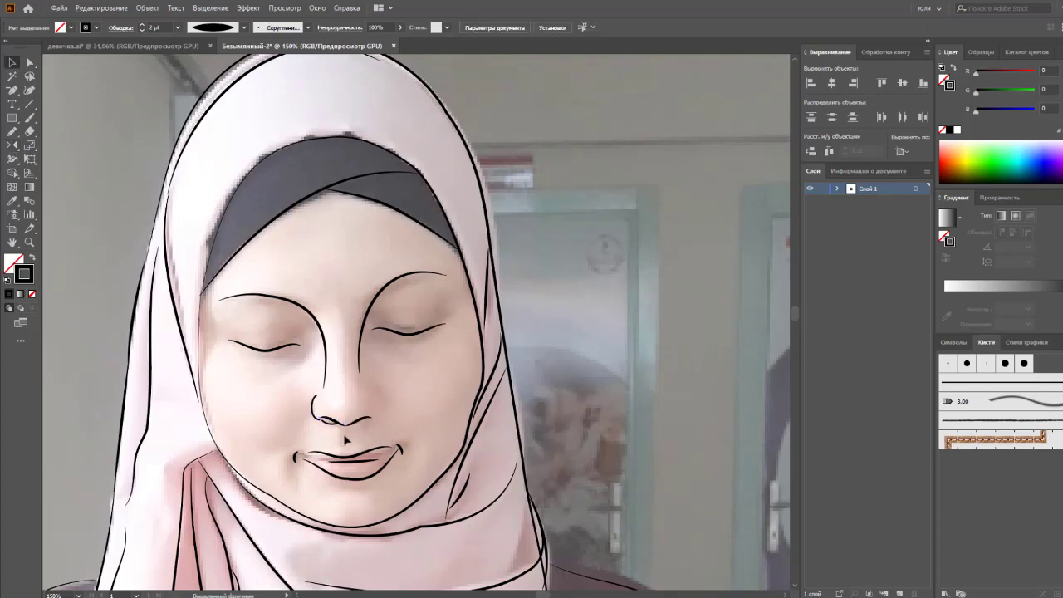
{"action": "left_click", "coordinate": [355, 419]}
{"action": "right_click", "coordinate": [352, 425]}
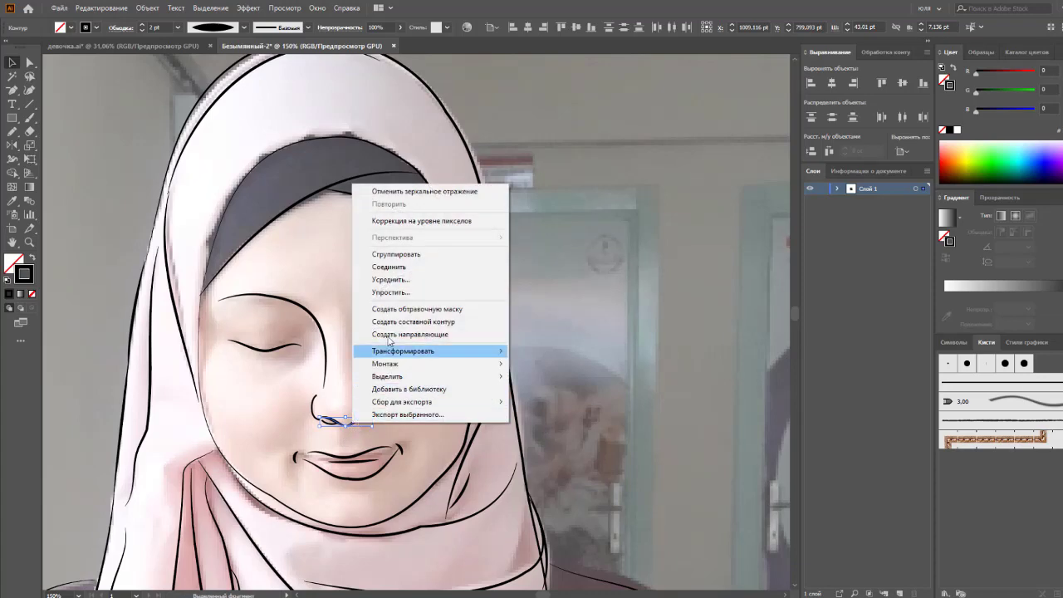
{"action": "left_click", "coordinate": [392, 267]}
{"action": "left_click", "coordinate": [350, 448]}
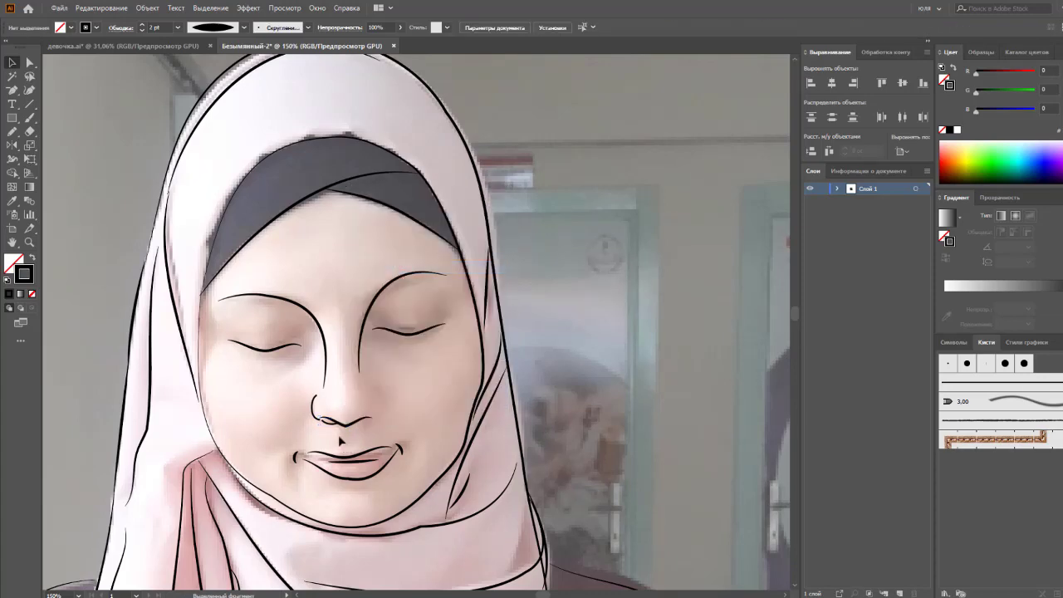
Step: Zoom in on the nose and pull the nostril curve's top anchor down-left
{"action": "key", "text": "z"}
{"action": "left_click_drag", "start_coordinate": [330, 427], "coordinate": [366, 427]}
{"action": "key", "text": "a"}
{"action": "left_click", "coordinate": [314, 370]}
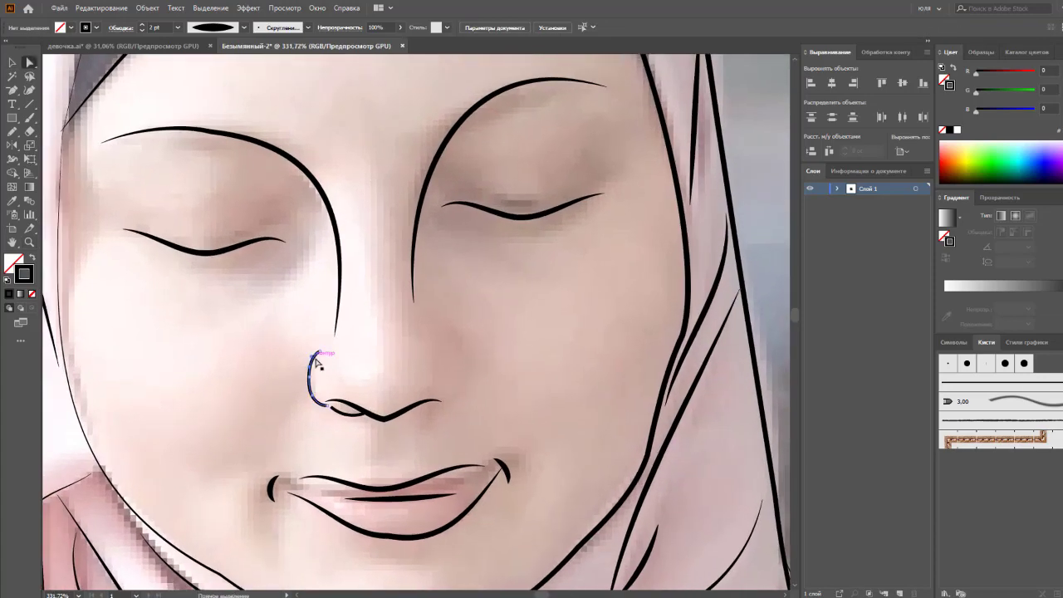
{"action": "left_click", "coordinate": [314, 379]}
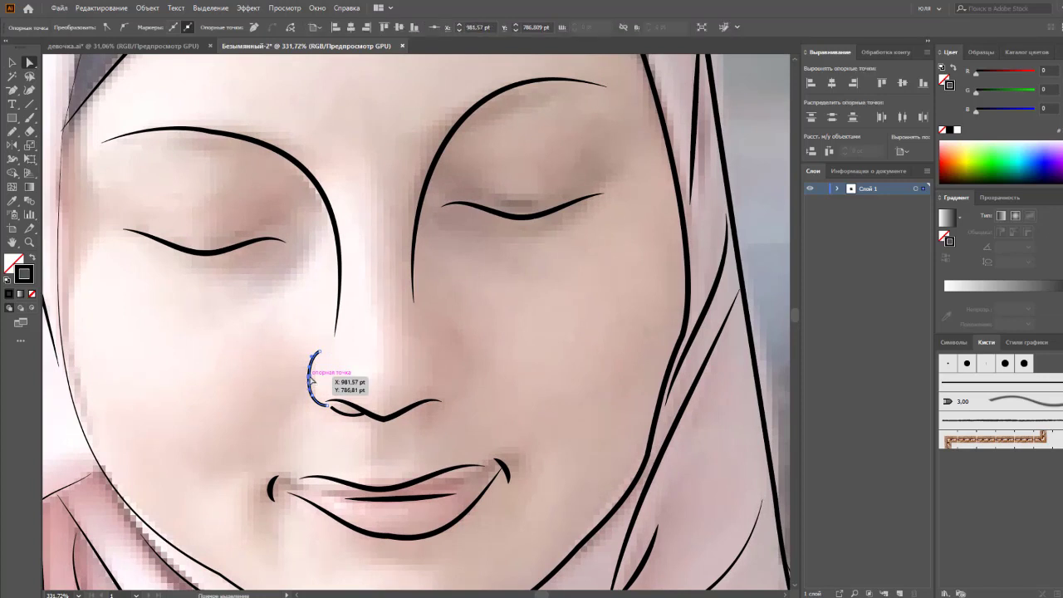
{"action": "key", "text": "p"}
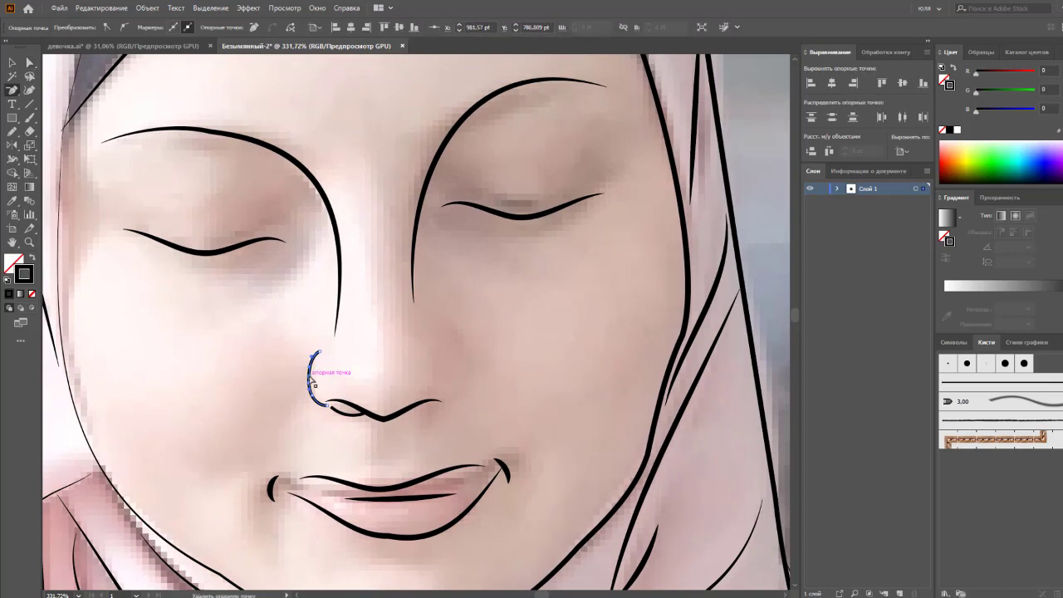
{"action": "key", "text": "a"}
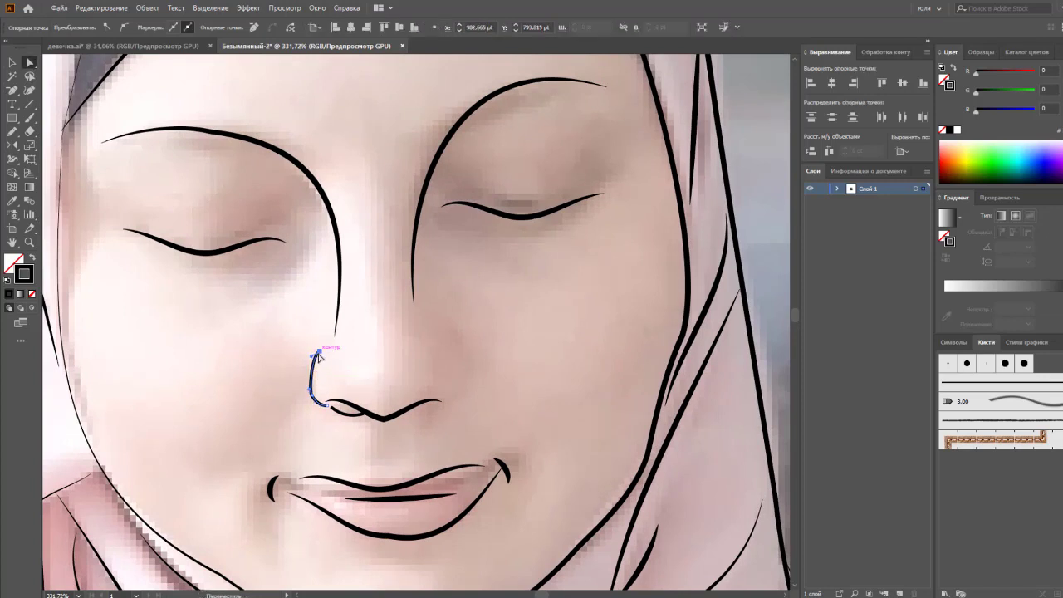
{"action": "mouse_move", "coordinate": [318, 356]}
{"action": "left_mouse_down"}
{"action": "mouse_move", "coordinate": [308, 369]}
{"action": "mouse_move", "coordinate": [313, 403]}
{"action": "left_mouse_up"}
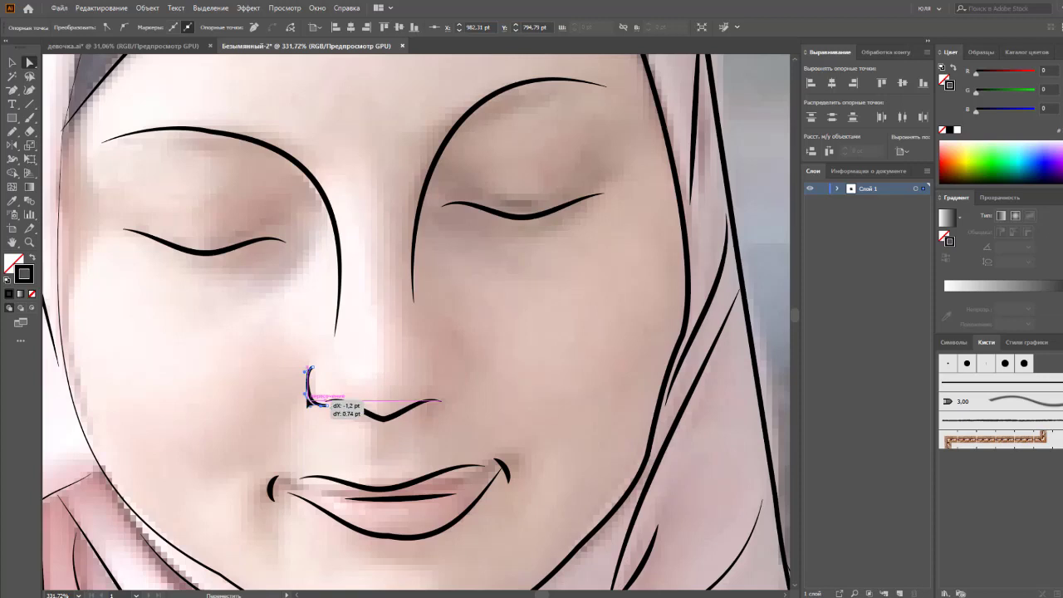
{"action": "left_click_drag", "start_coordinate": [309, 402], "coordinate": [310, 404]}
{"action": "left_click", "coordinate": [317, 422]}
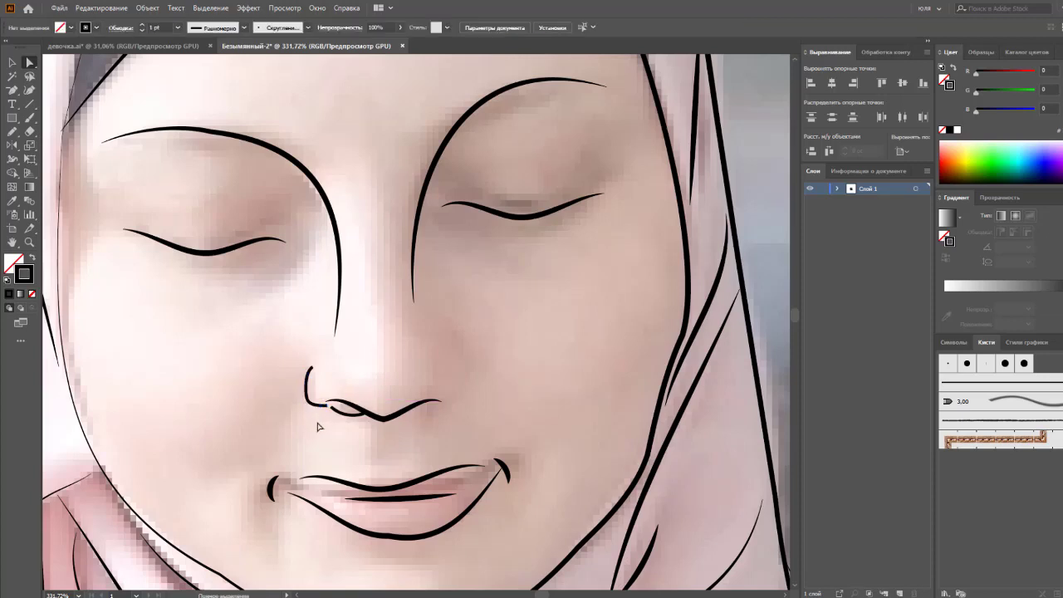
Step: Zoom out slightly and nudge the nostril stroke up and to the right
{"action": "key", "text": "ctrl+minus"}
{"action": "left_click", "coordinate": [386, 408]}
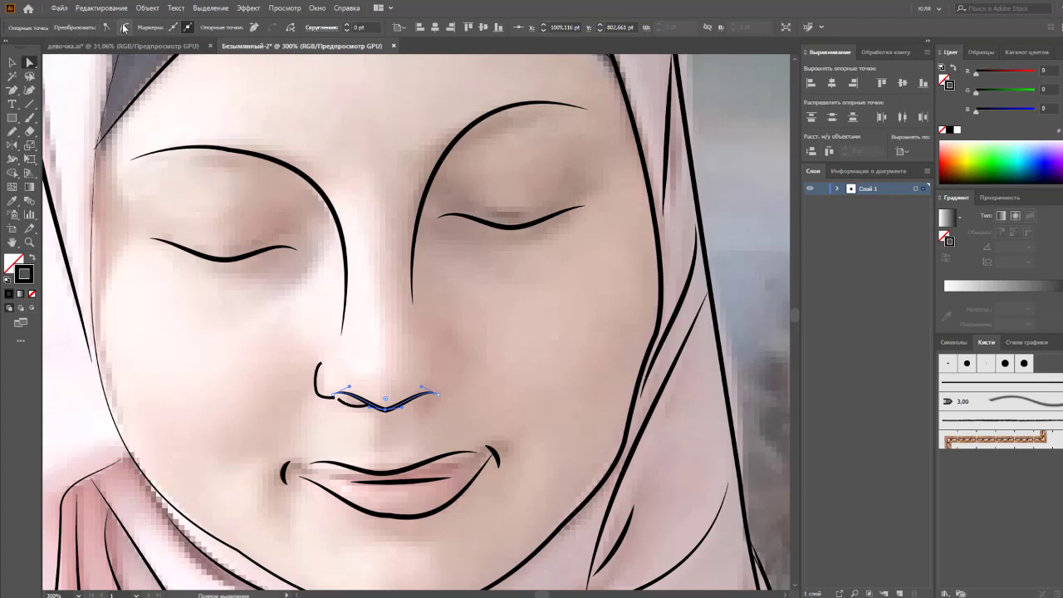
{"action": "left_click", "coordinate": [379, 431]}
{"action": "key", "text": "v"}
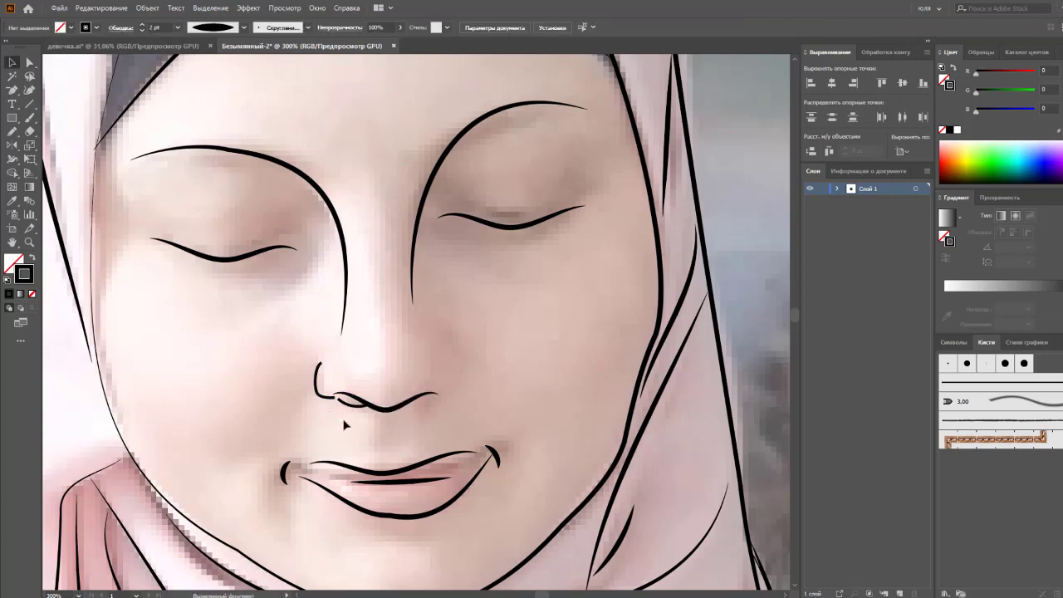
{"action": "left_click_drag", "start_coordinate": [359, 413], "coordinate": [332, 398]}
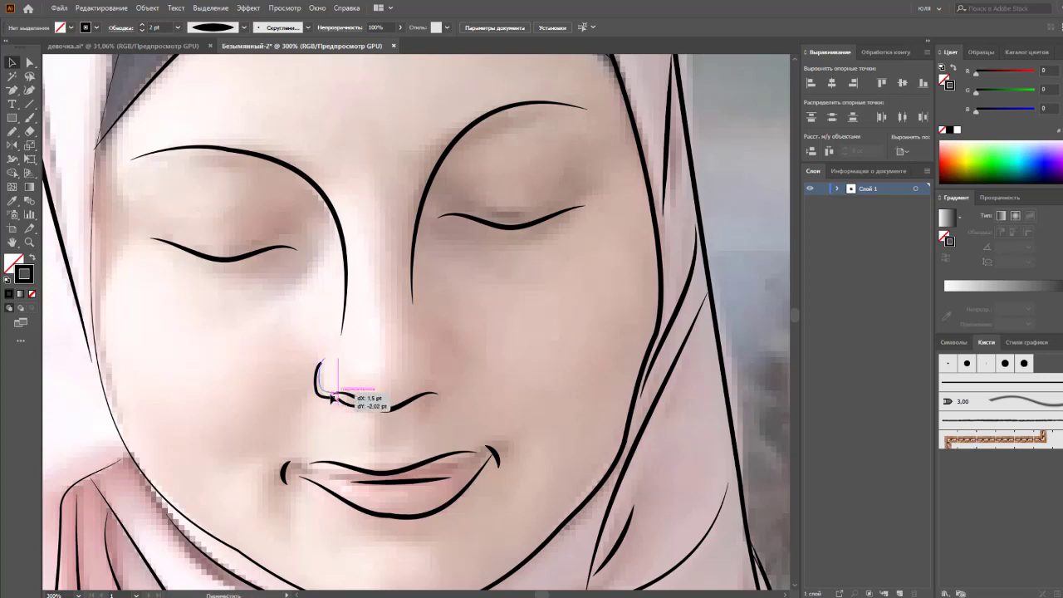
{"action": "left_click", "coordinate": [330, 425]}
Step: Select the small nostril loop beneath the nose
{"action": "key", "text": "a"}
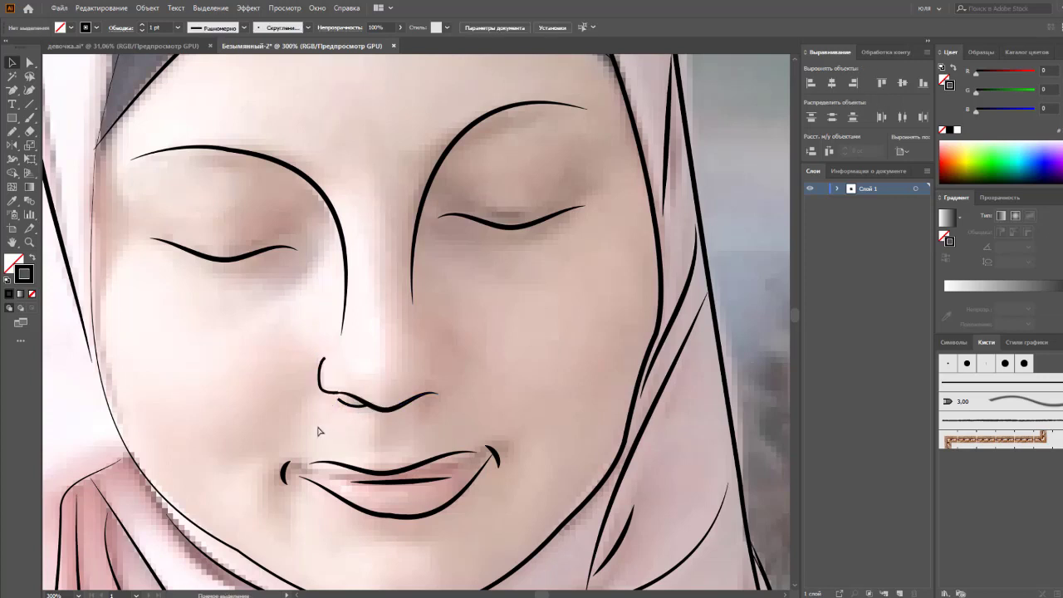
{"action": "key", "text": "v"}
{"action": "scroll", "coordinate": [364, 432], "scroll_direction": "down", "scroll_amount": 3}
{"action": "scroll", "coordinate": [381, 419], "scroll_direction": "down", "scroll_amount": 1}
{"action": "scroll", "coordinate": [399, 411], "scroll_direction": "down", "scroll_amount": 2}
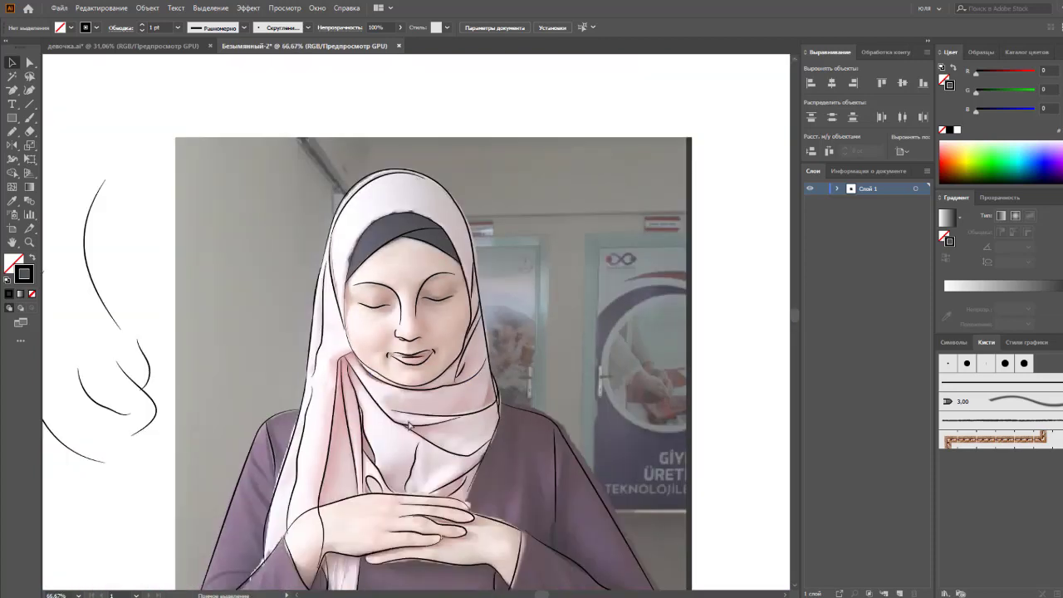
{"action": "scroll", "coordinate": [409, 407], "scroll_direction": "up", "scroll_amount": 2}
{"action": "scroll", "coordinate": [408, 407], "scroll_direction": "up", "scroll_amount": 1}
{"action": "scroll", "coordinate": [413, 389], "scroll_direction": "up", "scroll_amount": 1}
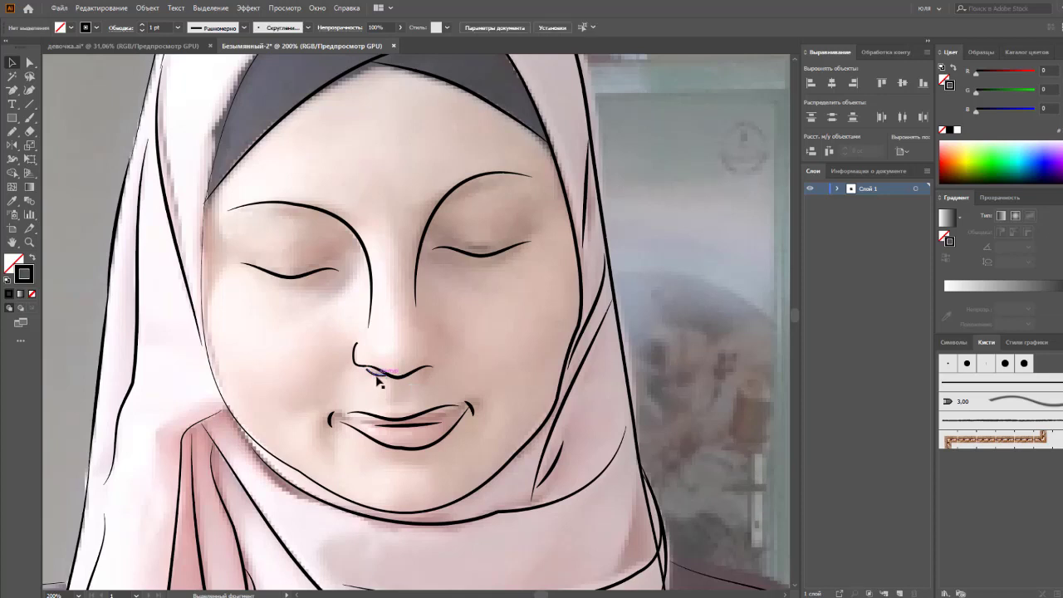
{"action": "left_click", "coordinate": [377, 377]}
{"action": "left_click", "coordinate": [378, 381]}
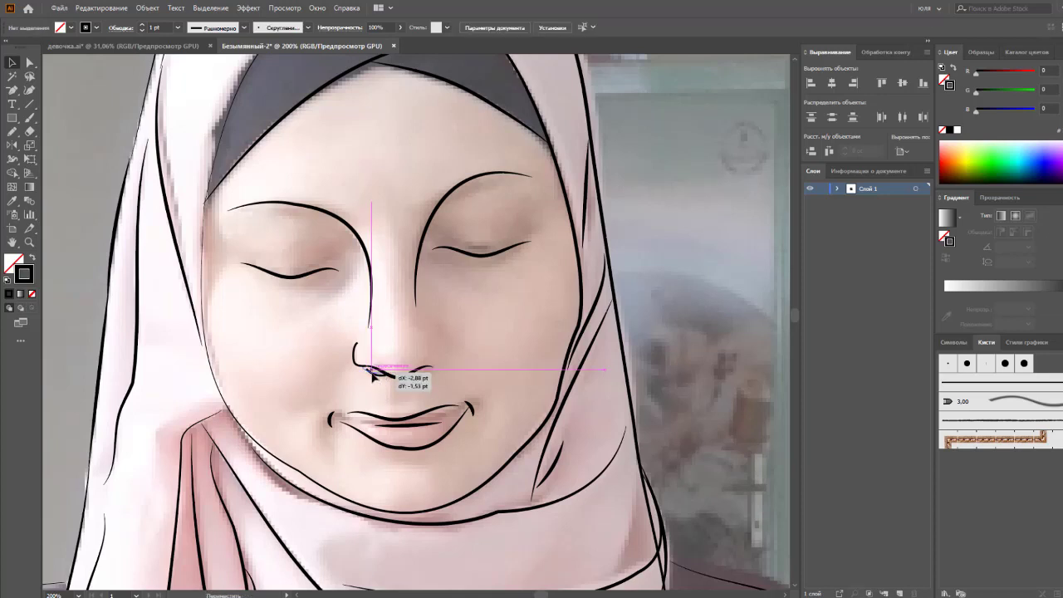
{"action": "left_click", "coordinate": [382, 397]}
{"action": "left_click", "coordinate": [372, 371]}
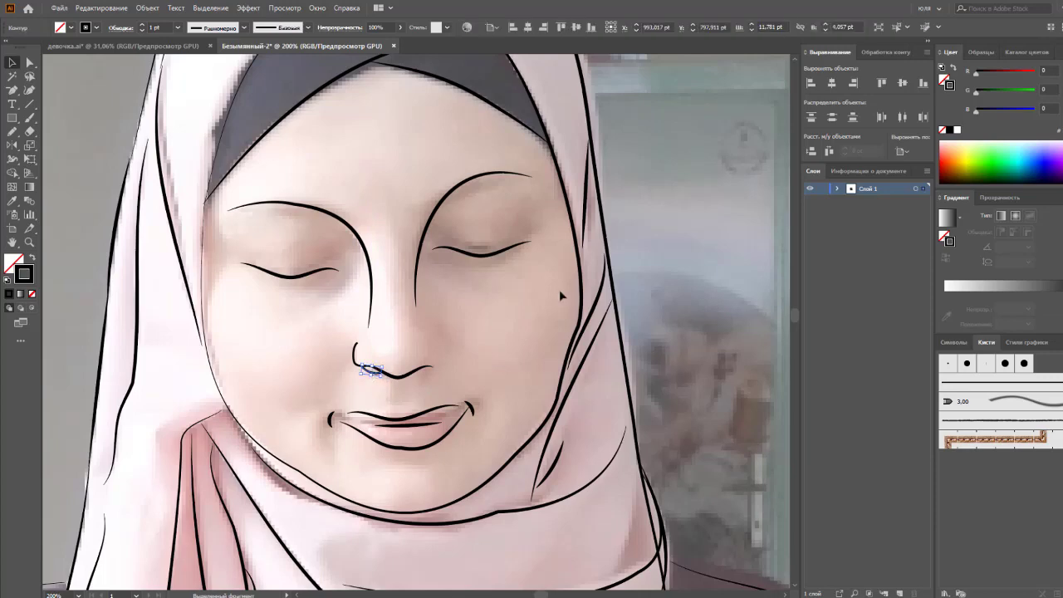
Step: Zoom in on the nostril, give the loop a black fill, then zoom back out
{"action": "left_click", "coordinate": [874, 51]}
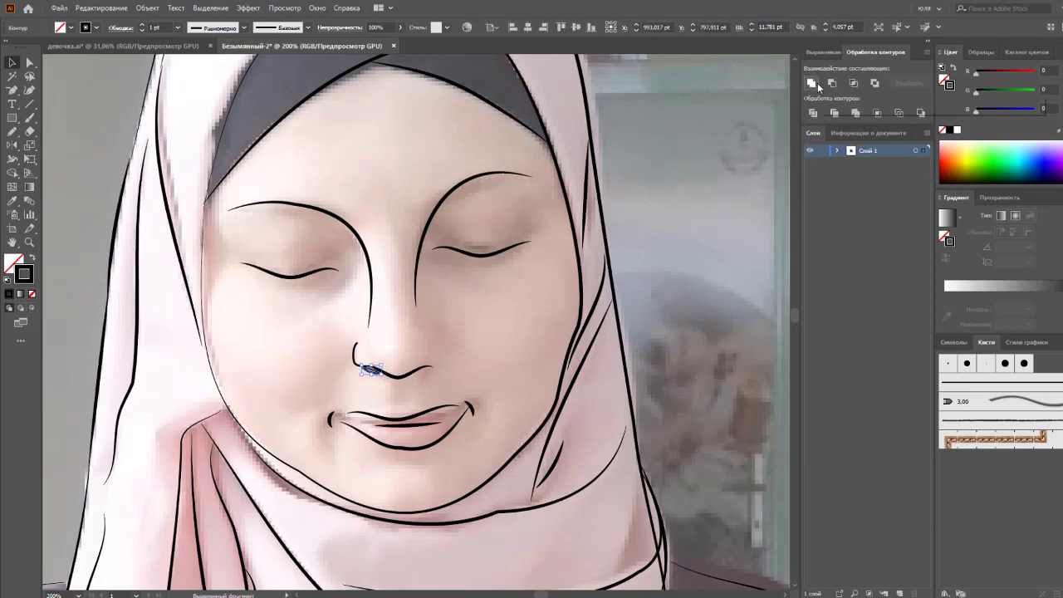
{"action": "key", "text": "z"}
{"action": "left_click", "coordinate": [384, 371]}
{"action": "left_click_drag", "start_coordinate": [384, 371], "coordinate": [431, 328]}
{"action": "key", "text": "a"}
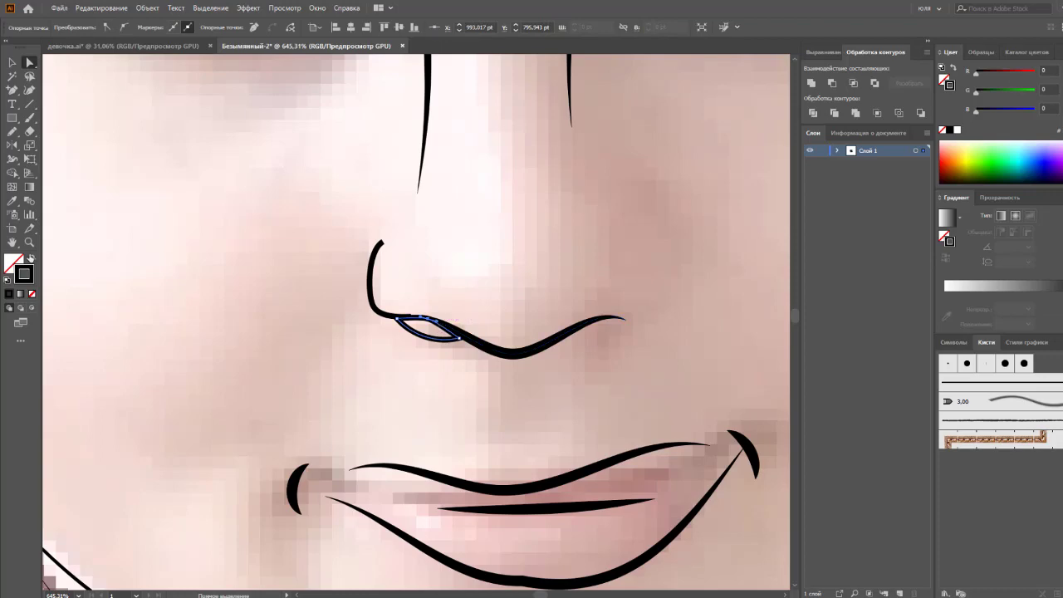
{"action": "left_click", "coordinate": [31, 258]}
{"action": "key", "text": "v"}
{"action": "left_click", "coordinate": [183, 301]}
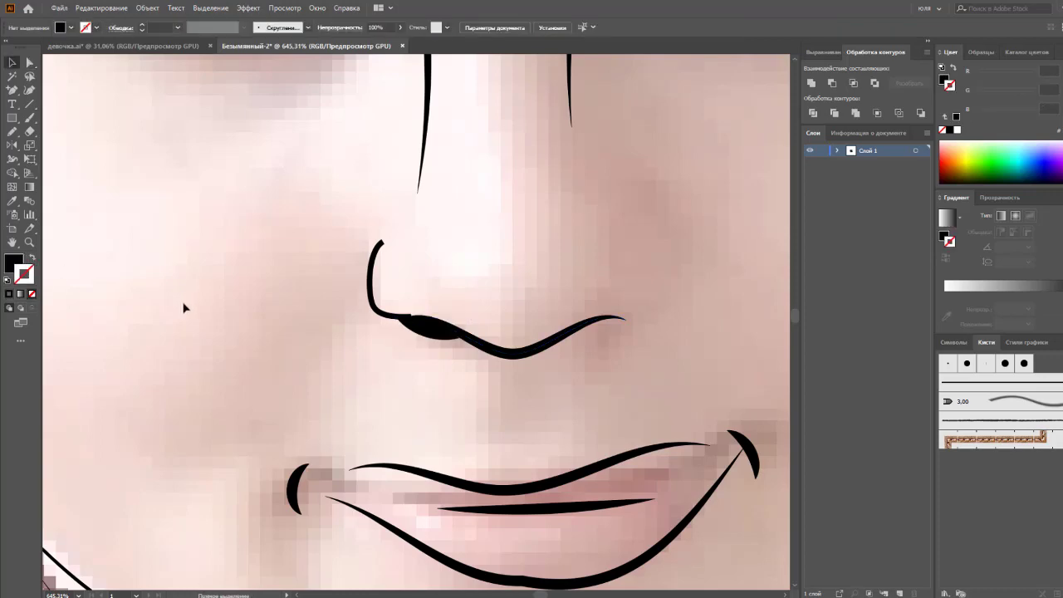
{"action": "key", "text": "ctrl+minus"}
{"action": "key", "text": "ctrl+minus"}
{"action": "key", "text": "ctrl+minus"}
{"action": "key", "text": "ctrl+minus"}
{"action": "key", "text": "ctrl+minus"}
Step: Drag the nose line's upper part down and shift the whole line slightly down-left
{"action": "key", "text": "ctrl+plus"}
{"action": "key", "text": "ctrl+plus"}
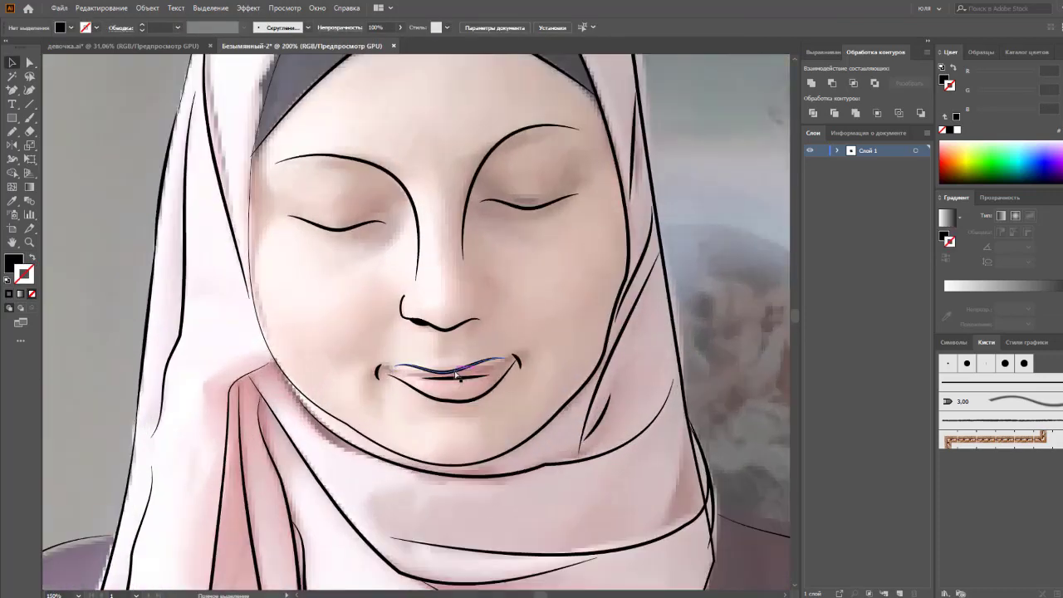
{"action": "key", "text": "ctrl+plus"}
{"action": "key", "text": "ctrl+plus"}
{"action": "key", "text": "a"}
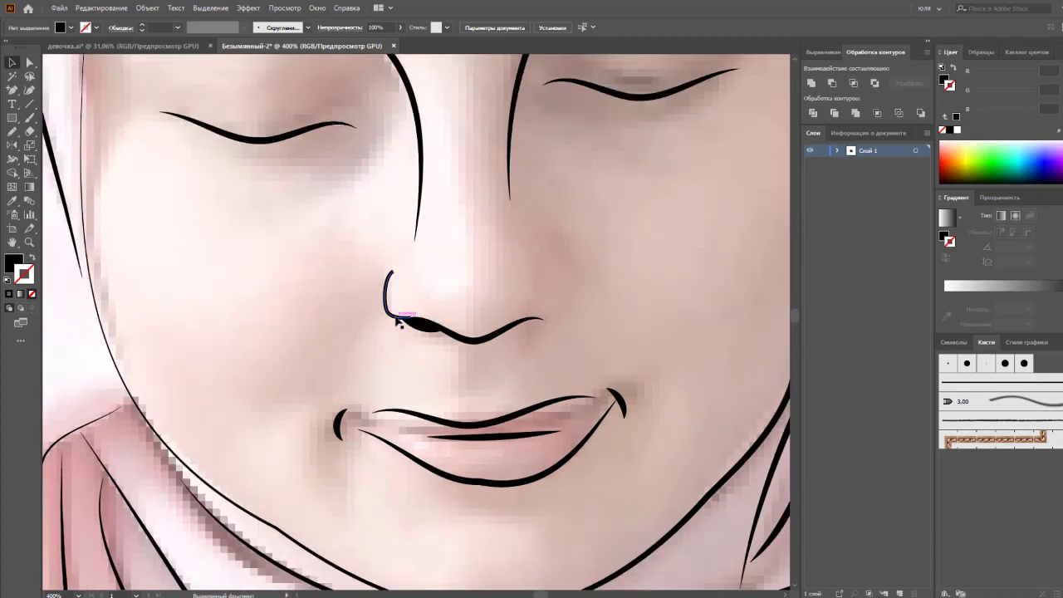
{"action": "left_click", "coordinate": [394, 274]}
{"action": "left_click_drag", "start_coordinate": [393, 274], "coordinate": [393, 292]}
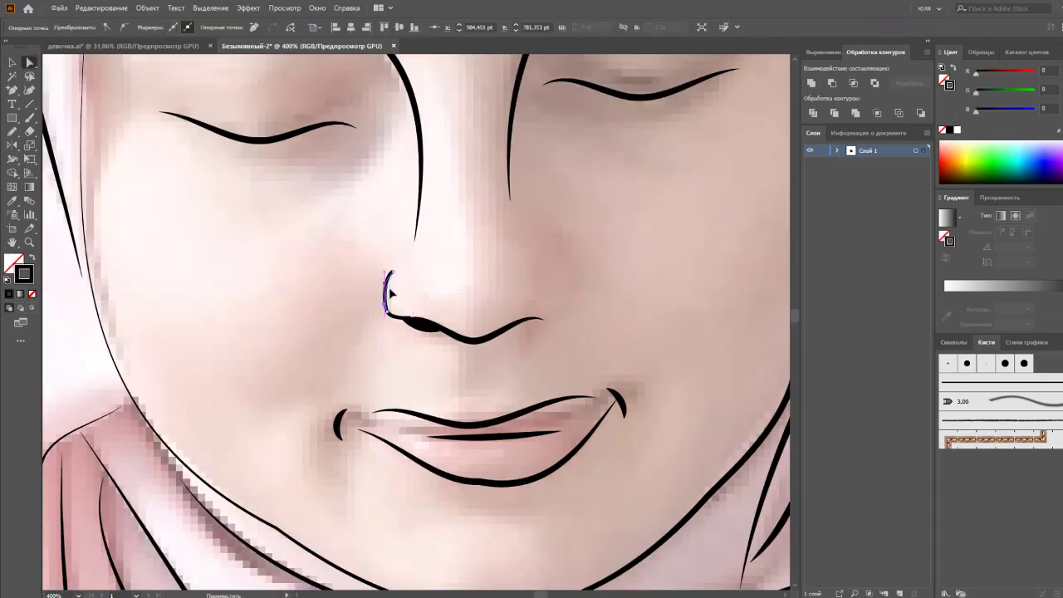
{"action": "left_click", "coordinate": [435, 313]}
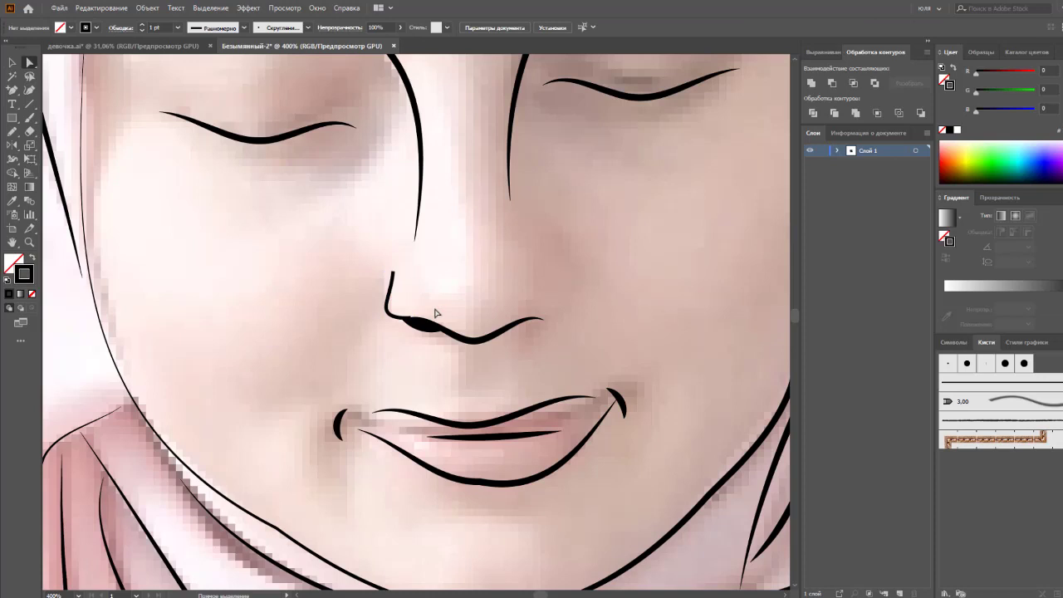
{"action": "key", "text": "v"}
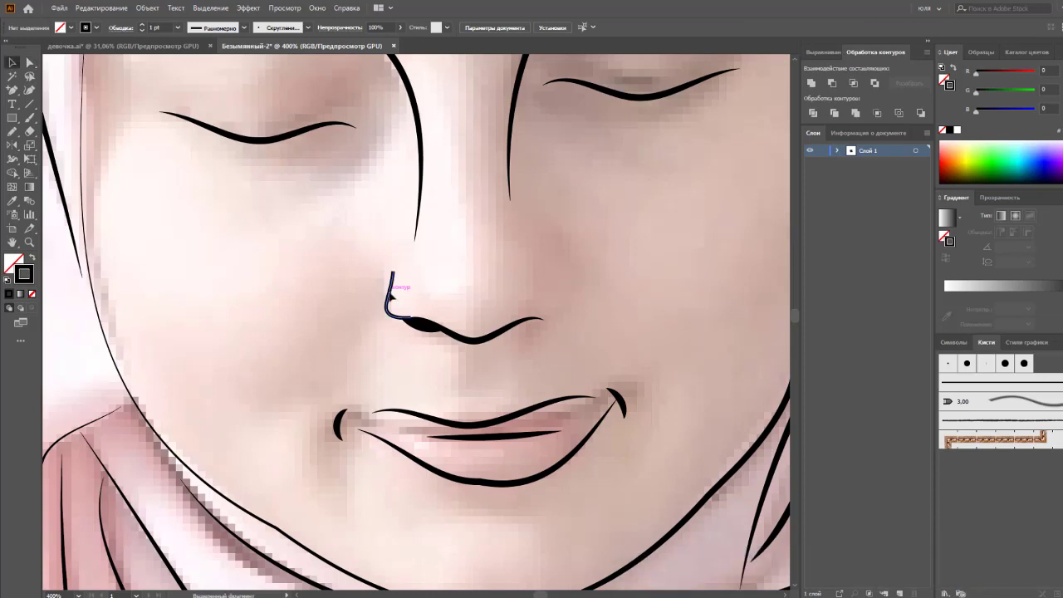
{"action": "left_click_drag", "start_coordinate": [393, 295], "coordinate": [383, 304]}
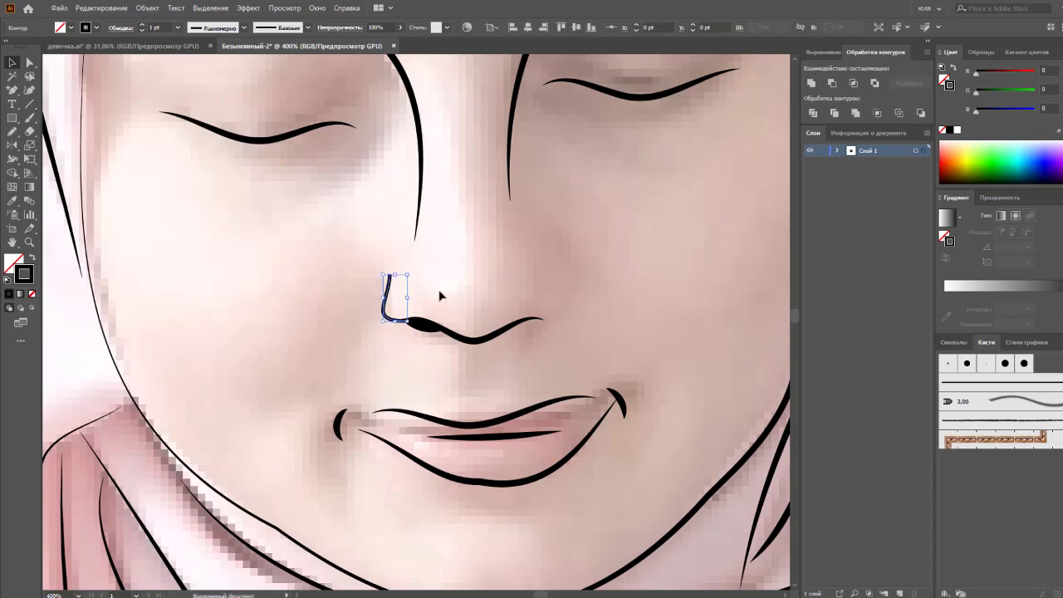
{"action": "left_click", "coordinate": [440, 295]}
Step: Reposition the top anchor of the left nose line with Direct Selection
{"action": "scroll", "coordinate": [435, 288], "scroll_direction": "down", "scroll_amount": 3}
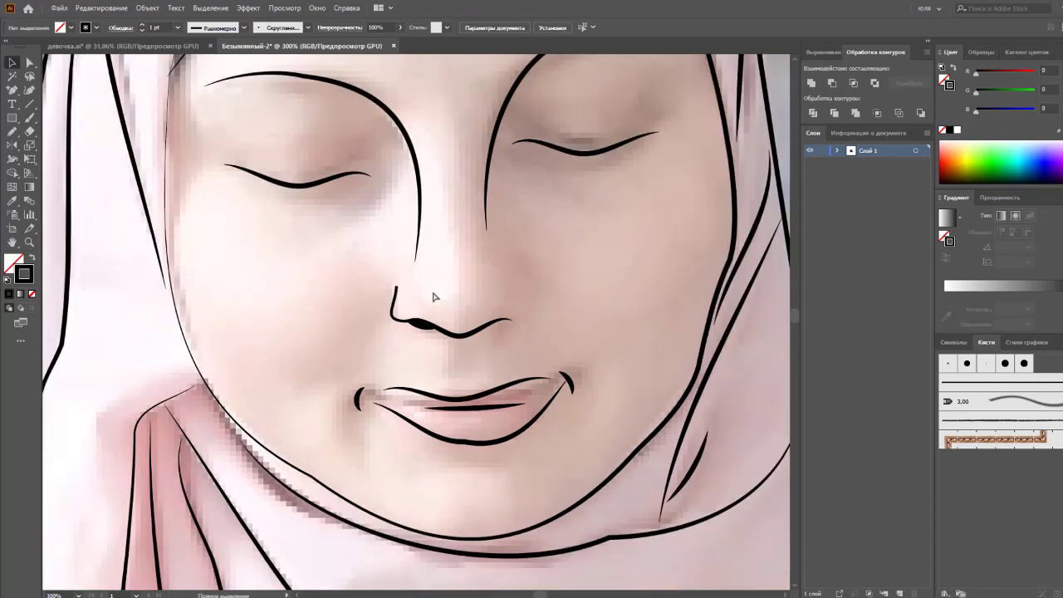
{"action": "scroll", "coordinate": [487, 315], "scroll_direction": "up", "scroll_amount": 1}
{"action": "scroll", "coordinate": [454, 361], "scroll_direction": "up", "scroll_amount": 1}
{"action": "key", "text": "a"}
{"action": "left_click", "coordinate": [397, 291]}
{"action": "mouse_move", "coordinate": [398, 288]}
{"action": "left_mouse_down"}
{"action": "mouse_move", "coordinate": [405, 281]}
{"action": "mouse_move", "coordinate": [389, 309]}
{"action": "left_mouse_up"}
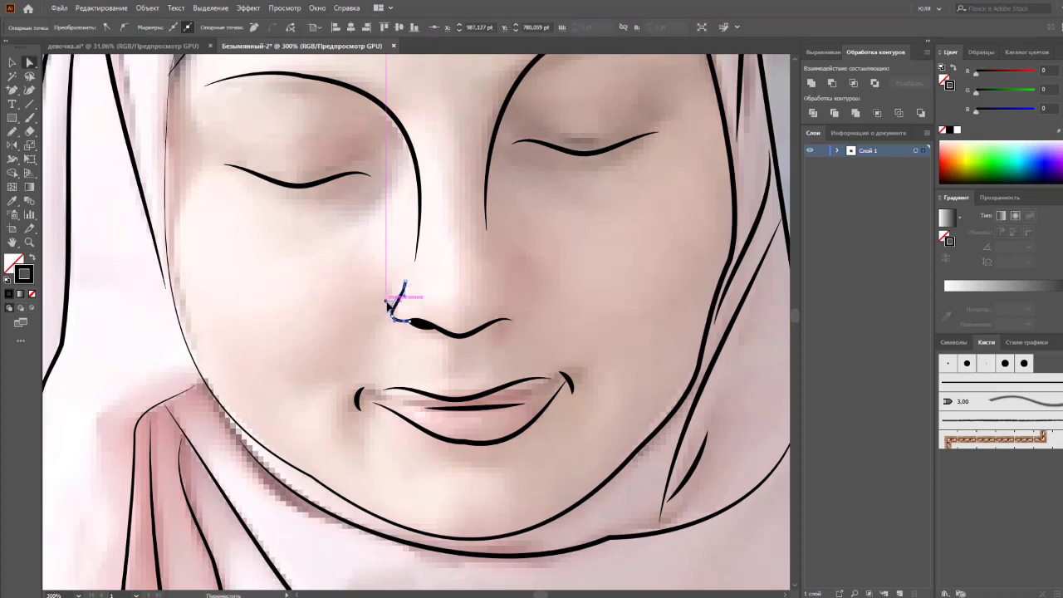
{"action": "left_click", "coordinate": [385, 350]}
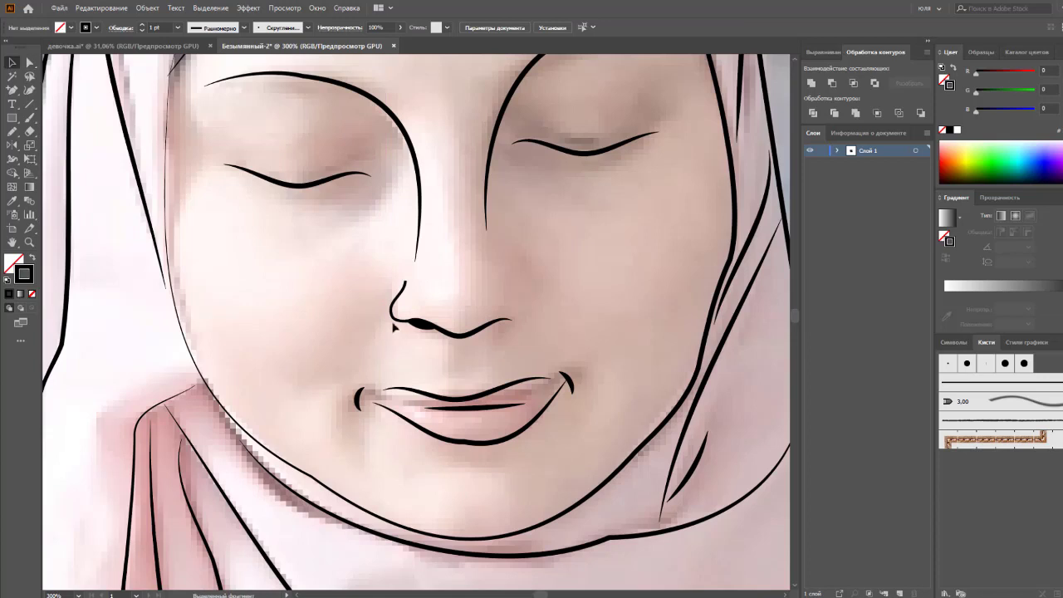
Step: Raise the nose line's top higher and pull its lower end to meet the nostril
{"action": "left_click", "coordinate": [404, 282]}
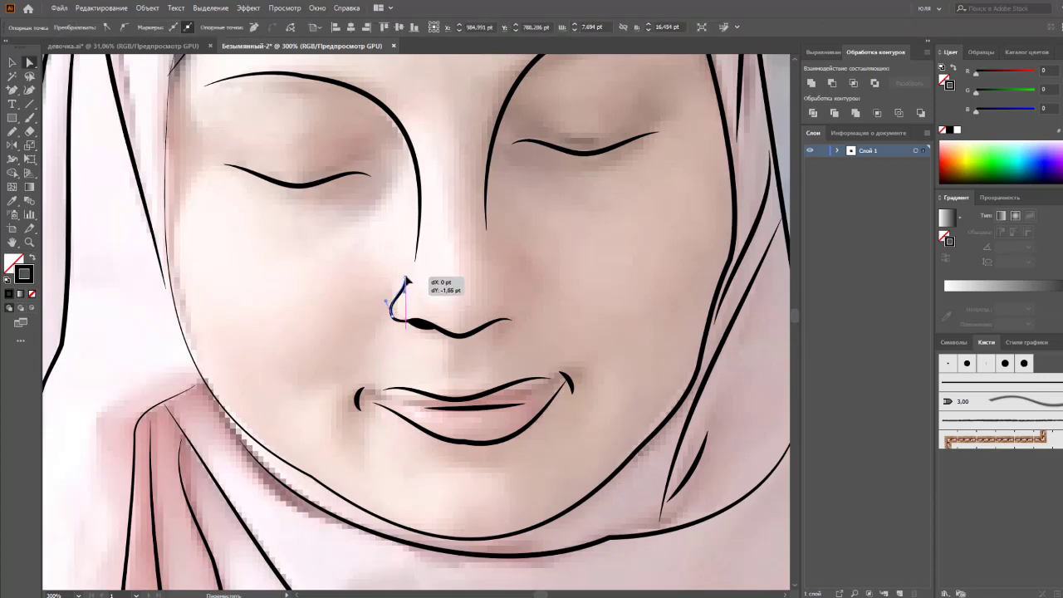
{"action": "left_click_drag", "start_coordinate": [408, 289], "coordinate": [408, 284]}
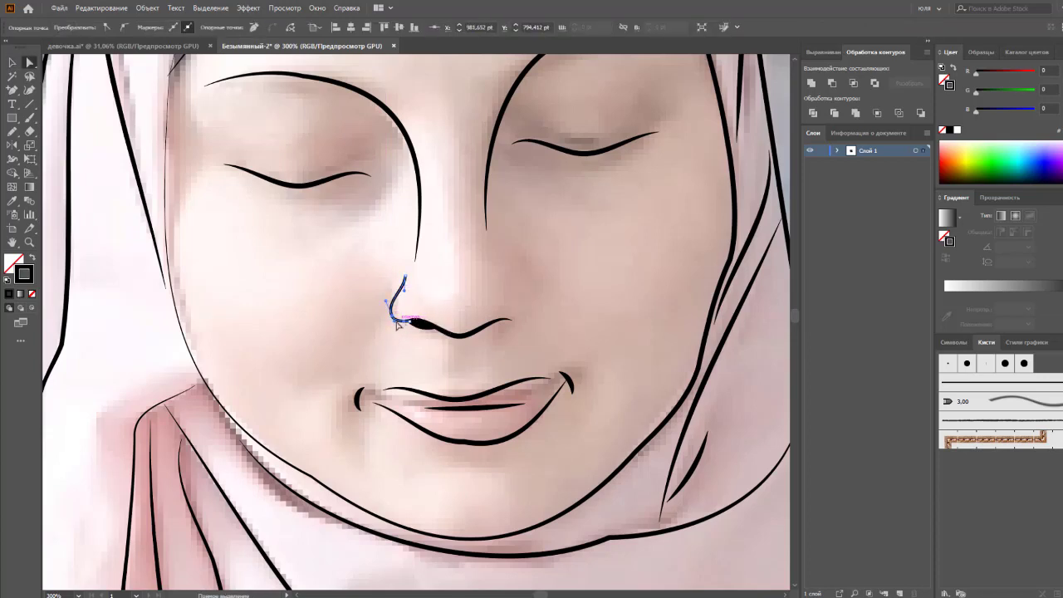
{"action": "left_click_drag", "start_coordinate": [404, 327], "coordinate": [386, 314]}
{"action": "left_click_drag", "start_coordinate": [407, 279], "coordinate": [410, 268]}
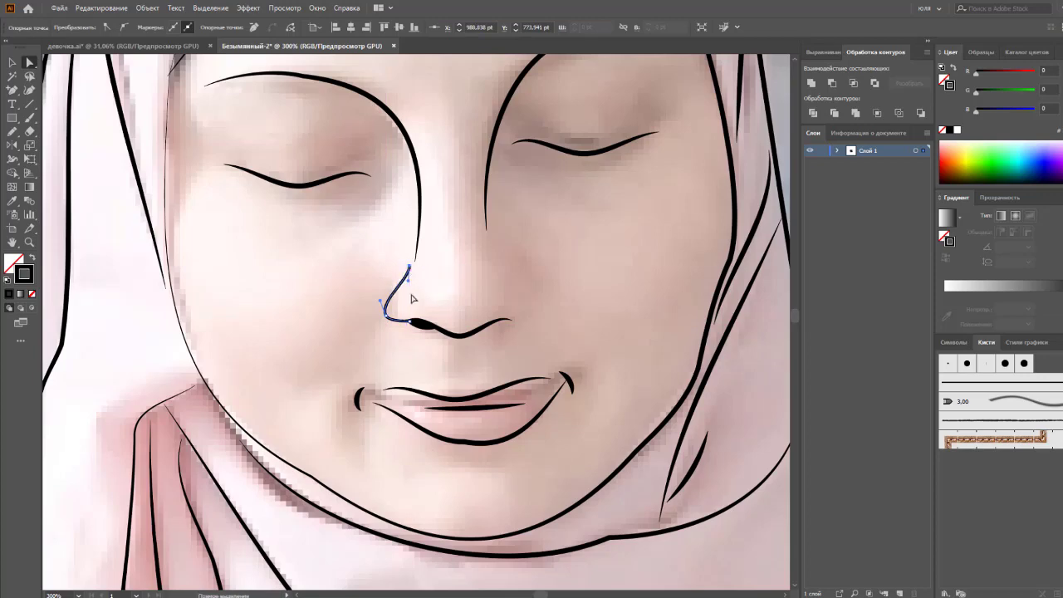
{"action": "left_click", "coordinate": [420, 301]}
Step: Nudge a lower anchor of the left nose line slightly up and right
{"action": "key", "text": "v"}
{"action": "scroll", "coordinate": [405, 366], "scroll_direction": "down", "scroll_amount": 3}
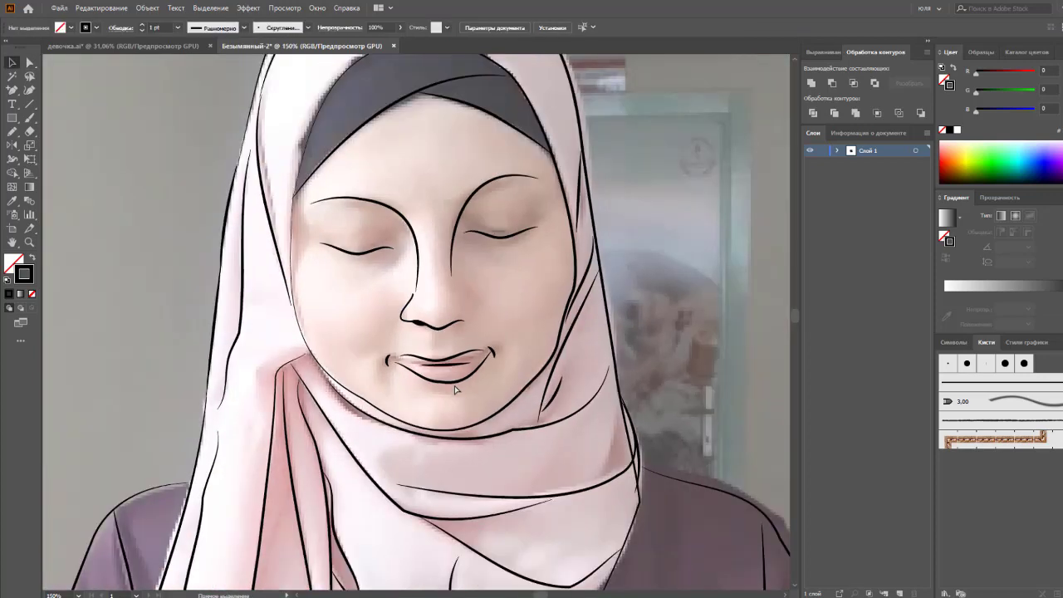
{"action": "scroll", "coordinate": [477, 387], "scroll_direction": "up", "scroll_amount": 2}
{"action": "scroll", "coordinate": [421, 349], "scroll_direction": "up", "scroll_amount": 1}
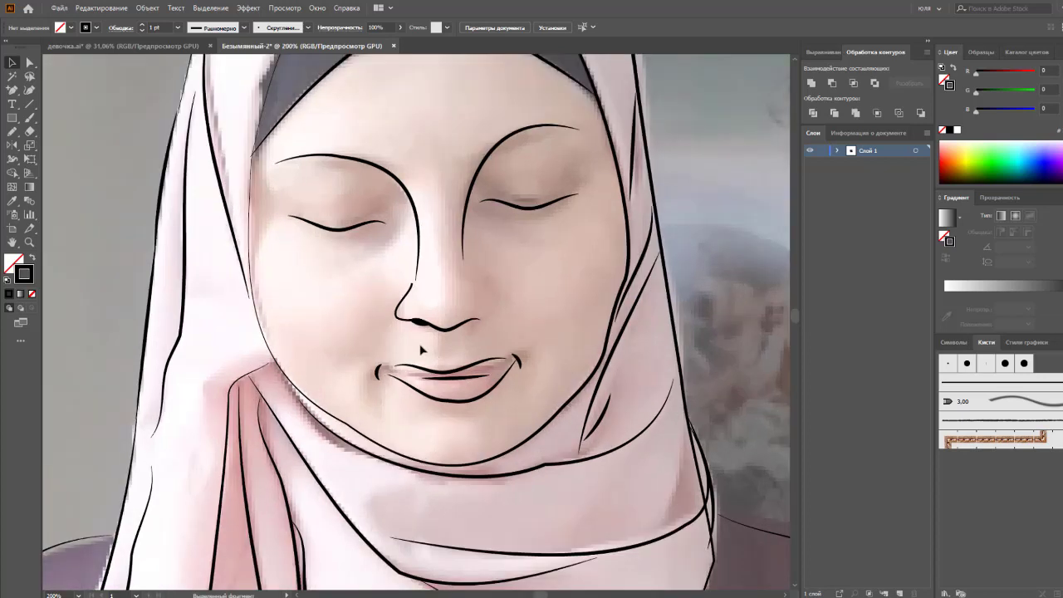
{"action": "key", "text": "a"}
{"action": "left_click_drag", "start_coordinate": [405, 318], "coordinate": [410, 320]}
{"action": "left_click", "coordinate": [409, 343]}
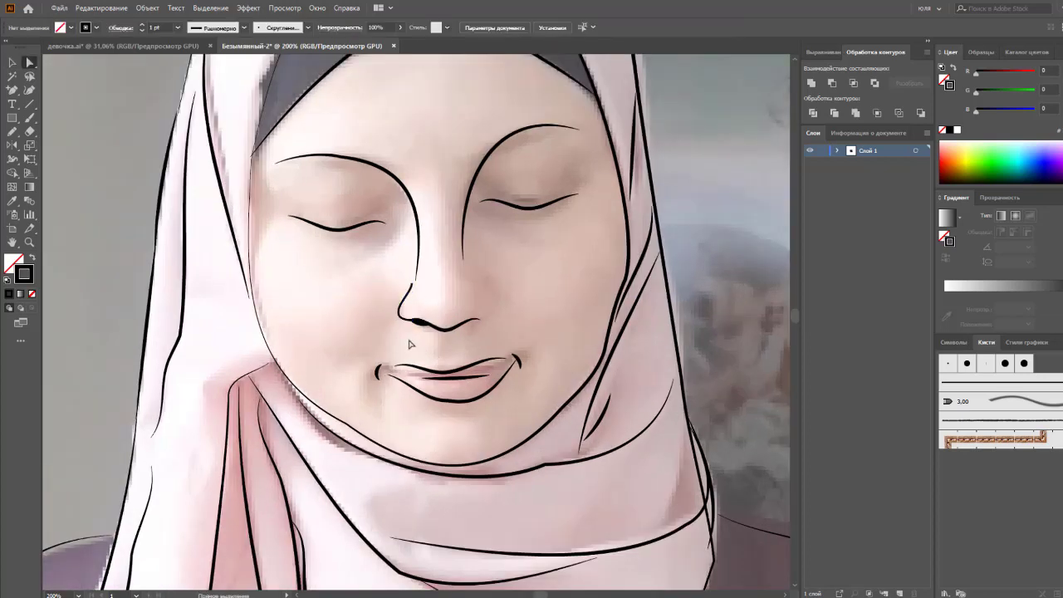
Step: Reflect-copy the left nose line across the nose centre onto the right side
{"action": "key", "text": "v"}
{"action": "left_click", "coordinate": [415, 319]}
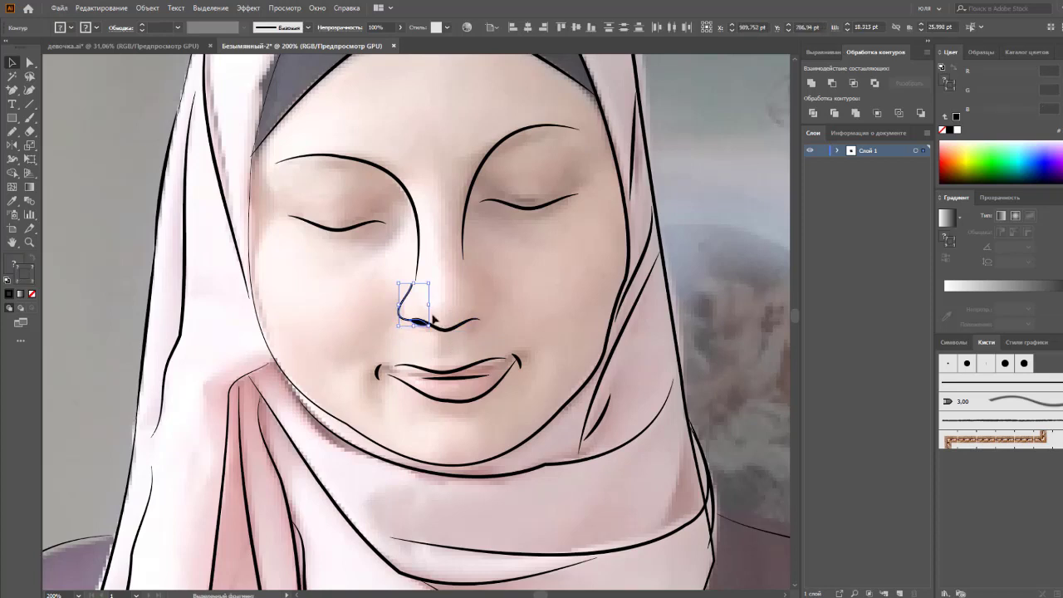
{"action": "key", "text": "shift+w"}
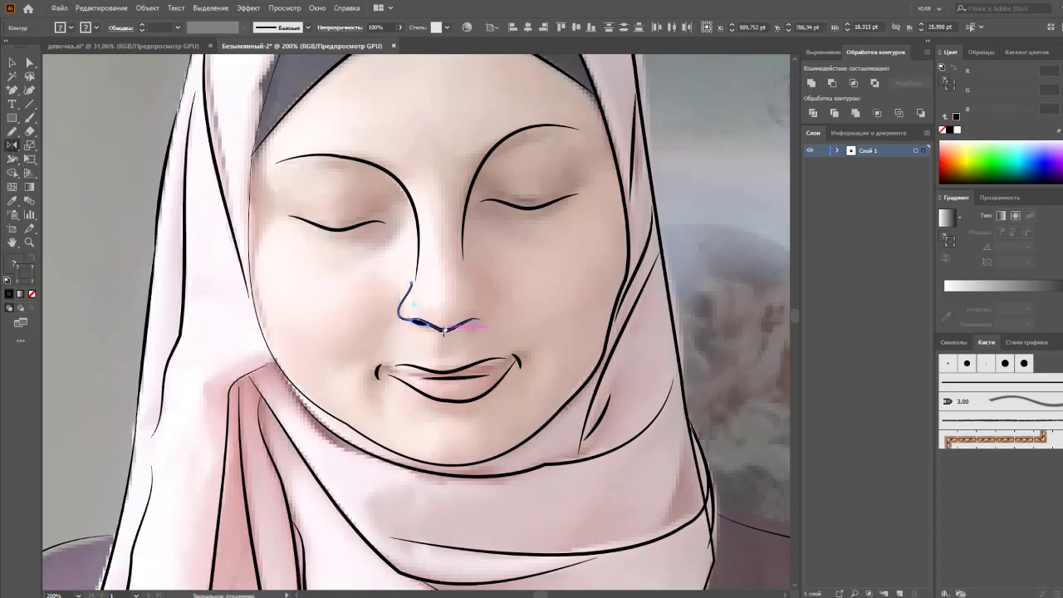
{"action": "left_click_drag", "start_coordinate": [448, 334], "coordinate": [486, 322]}
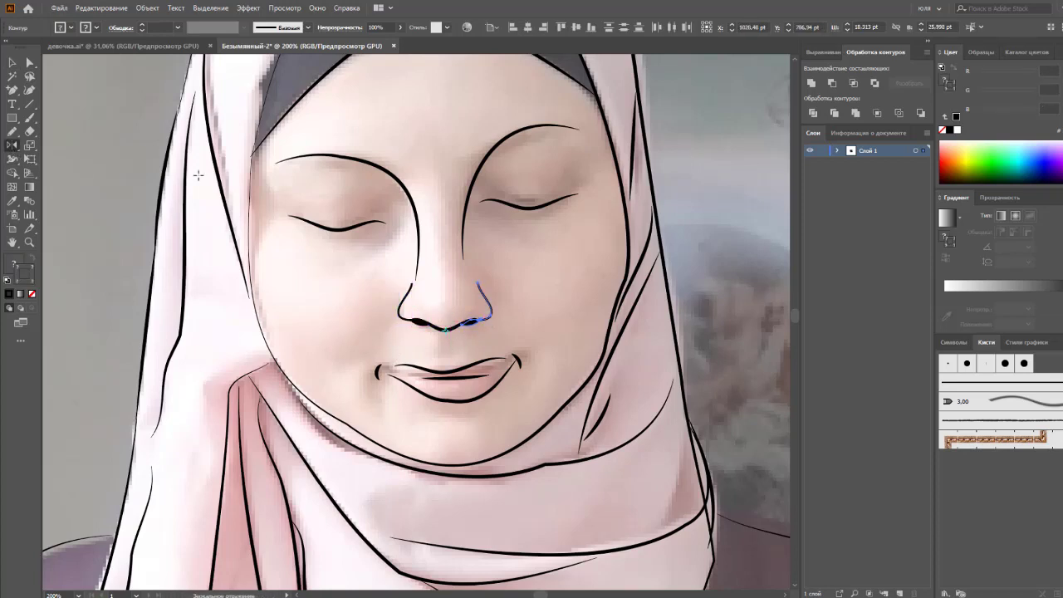
{"action": "left_click", "coordinate": [8, 64]}
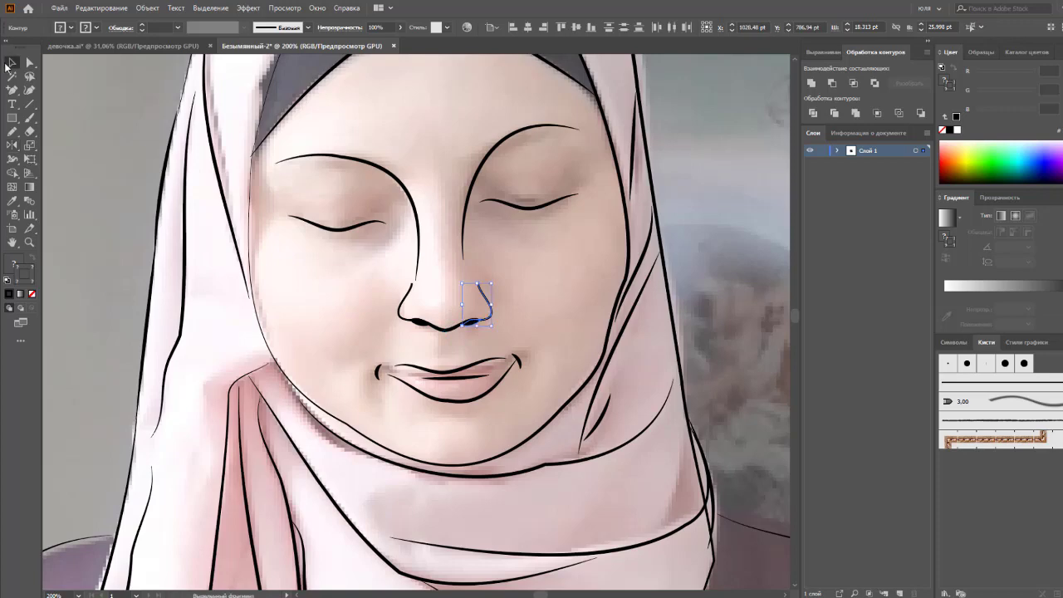
{"action": "left_click", "coordinate": [347, 311]}
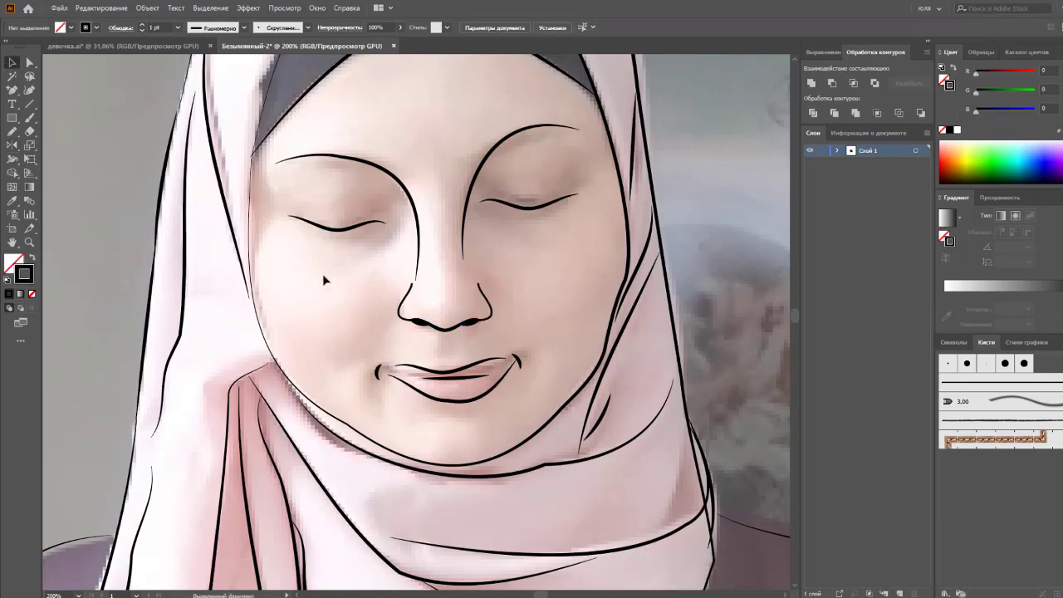
{"action": "scroll", "coordinate": [324, 280], "scroll_direction": "down", "scroll_amount": 3}
{"action": "scroll", "coordinate": [211, 331], "scroll_direction": "down", "scroll_amount": 2}
{"action": "scroll", "coordinate": [311, 347], "scroll_direction": "down", "scroll_amount": 1}
Step: Mirror a copy of the left brow-to-nose curve over the right eye
{"action": "scroll", "coordinate": [313, 345], "scroll_direction": "up", "scroll_amount": 2}
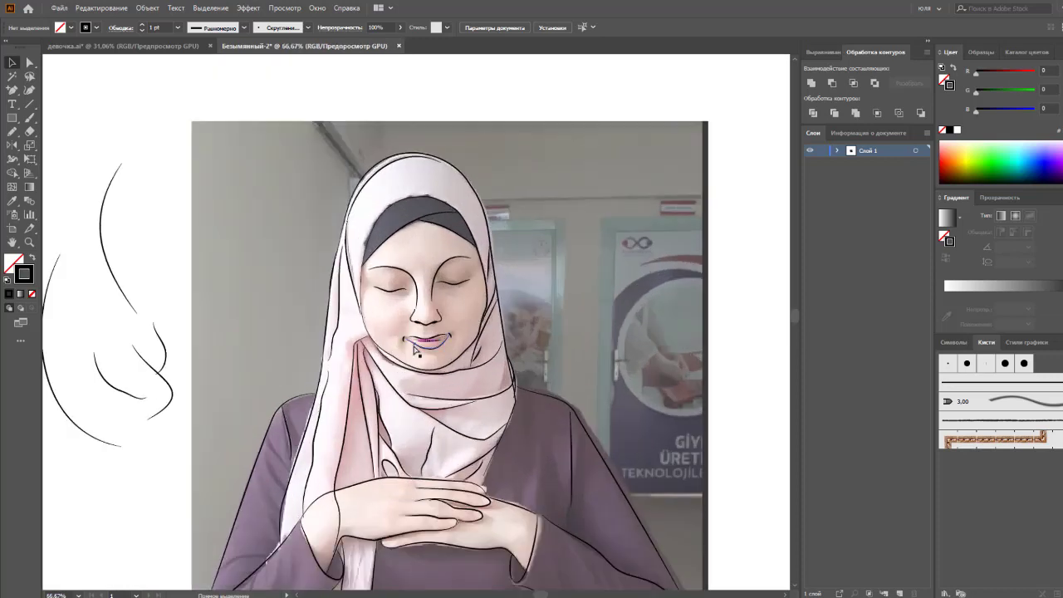
{"action": "scroll", "coordinate": [414, 346], "scroll_direction": "up", "scroll_amount": 1}
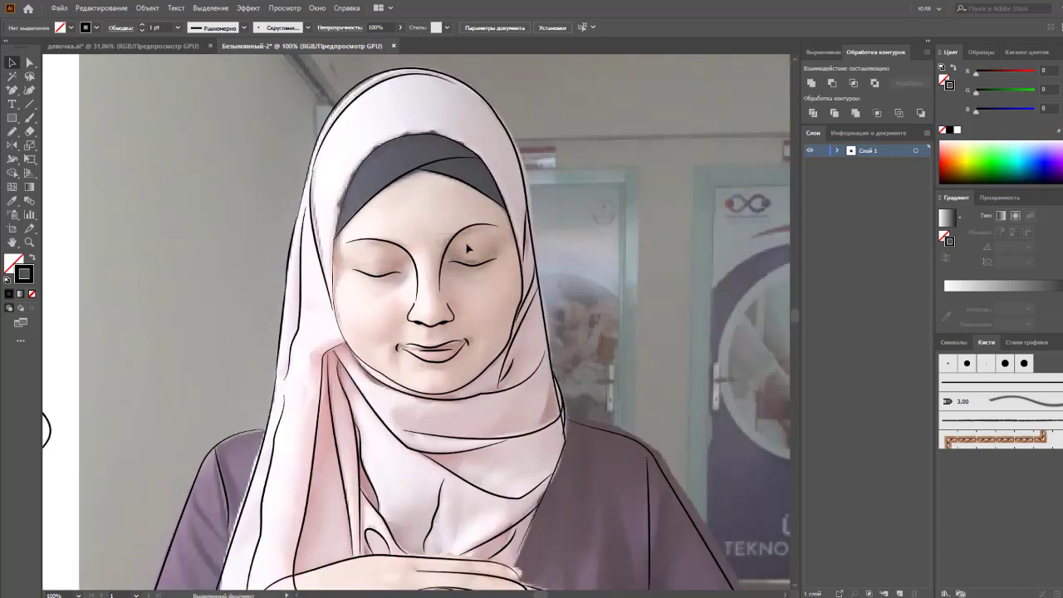
{"action": "left_click_drag", "start_coordinate": [467, 248], "coordinate": [377, 249]}
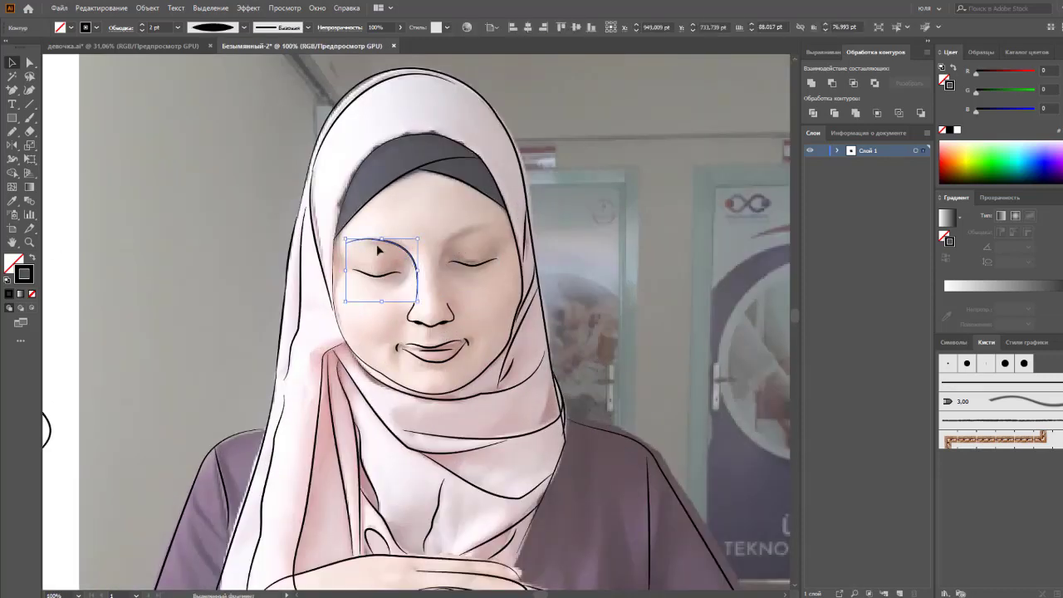
{"action": "left_click", "coordinate": [13, 145]}
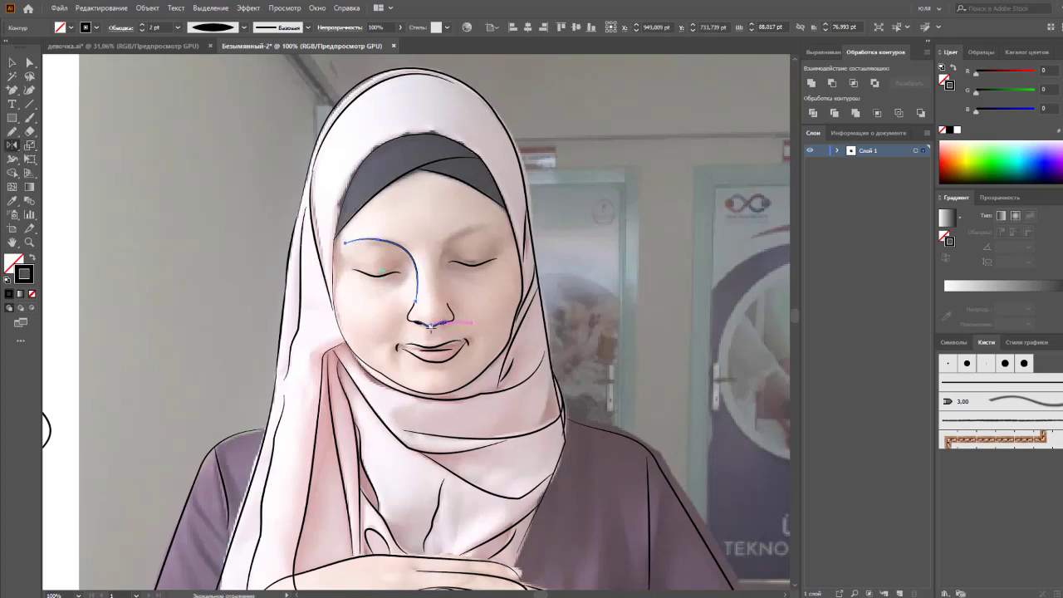
{"action": "left_click_drag", "start_coordinate": [420, 268], "coordinate": [444, 268]}
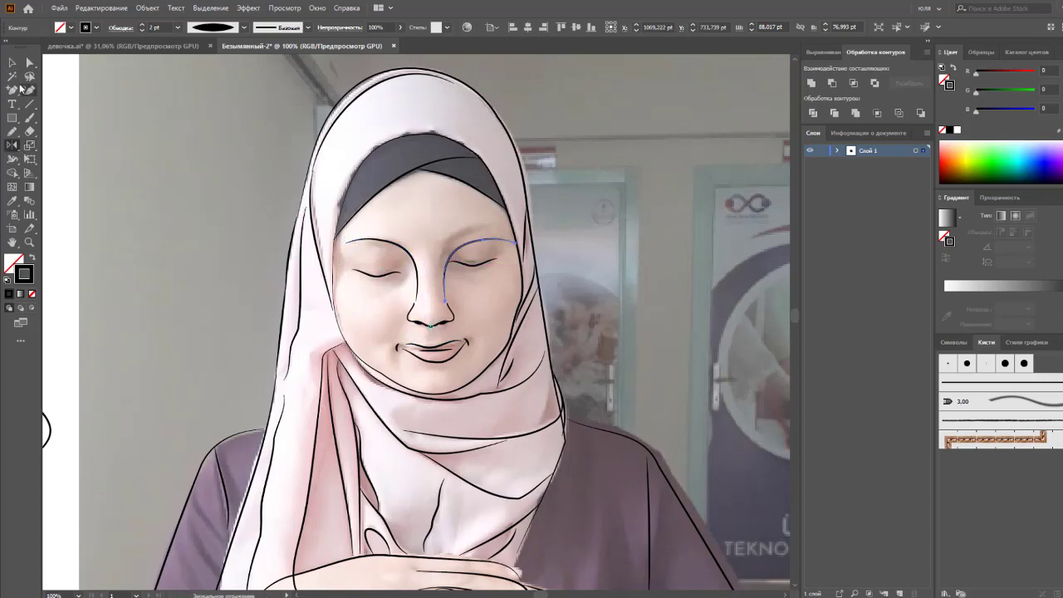
{"action": "left_click", "coordinate": [13, 63]}
{"action": "left_click", "coordinate": [657, 257]}
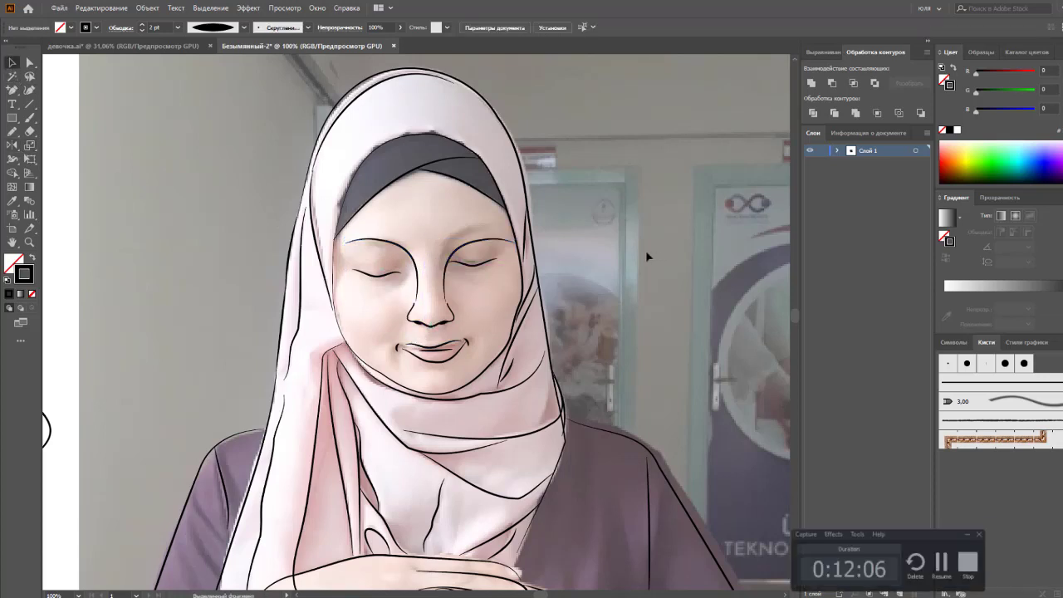
Step: Cut the right curve where brow meets nose with Scissors and delete the leftover piece
{"action": "key", "text": "ctrl+plus"}
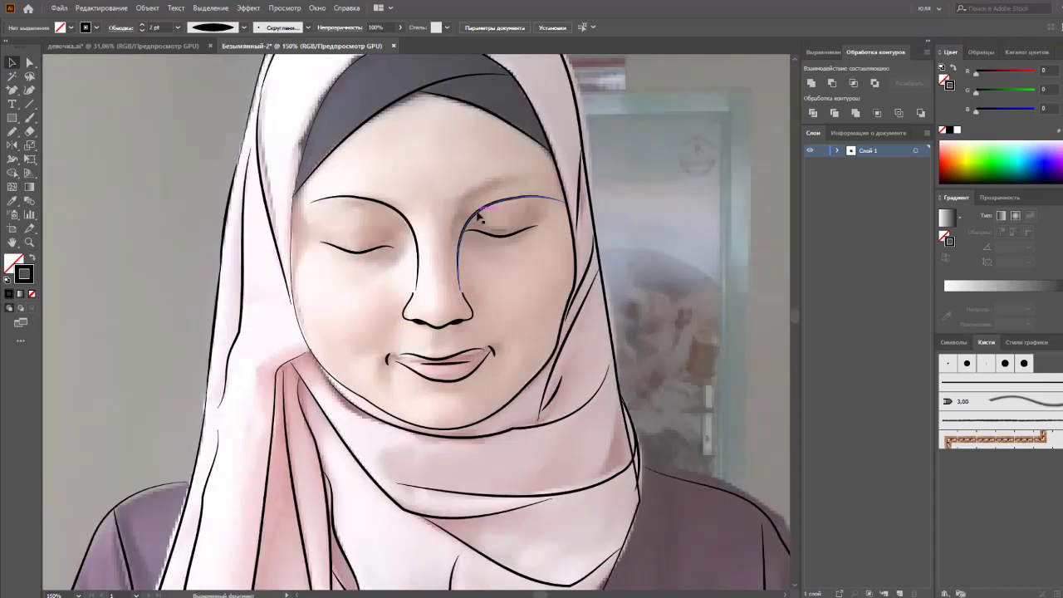
{"action": "left_click", "coordinate": [479, 216]}
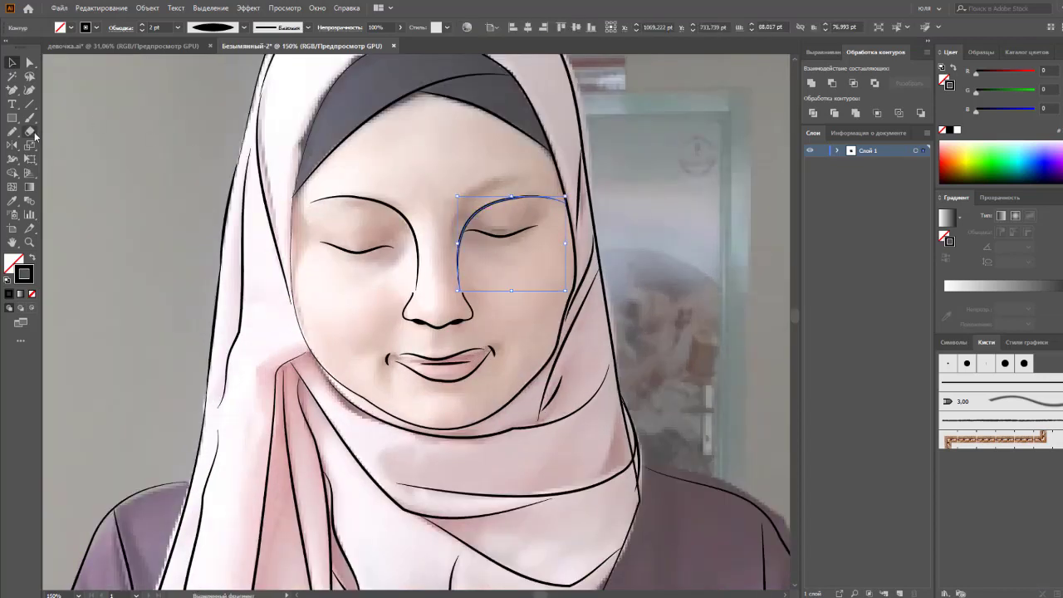
{"action": "left_click_drag", "start_coordinate": [32, 132], "coordinate": [57, 145]}
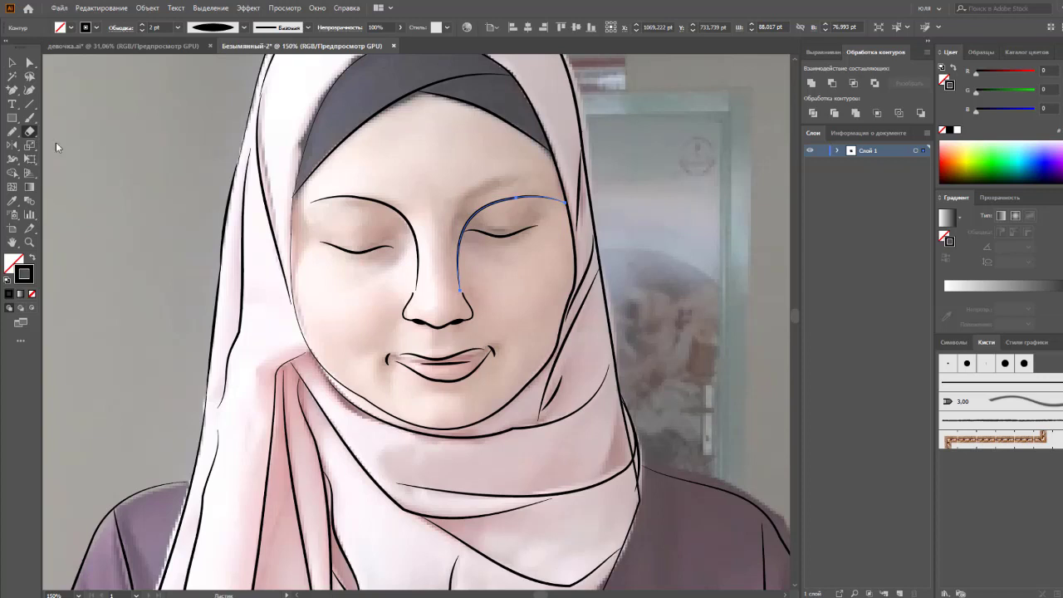
{"action": "left_click", "coordinate": [459, 245]}
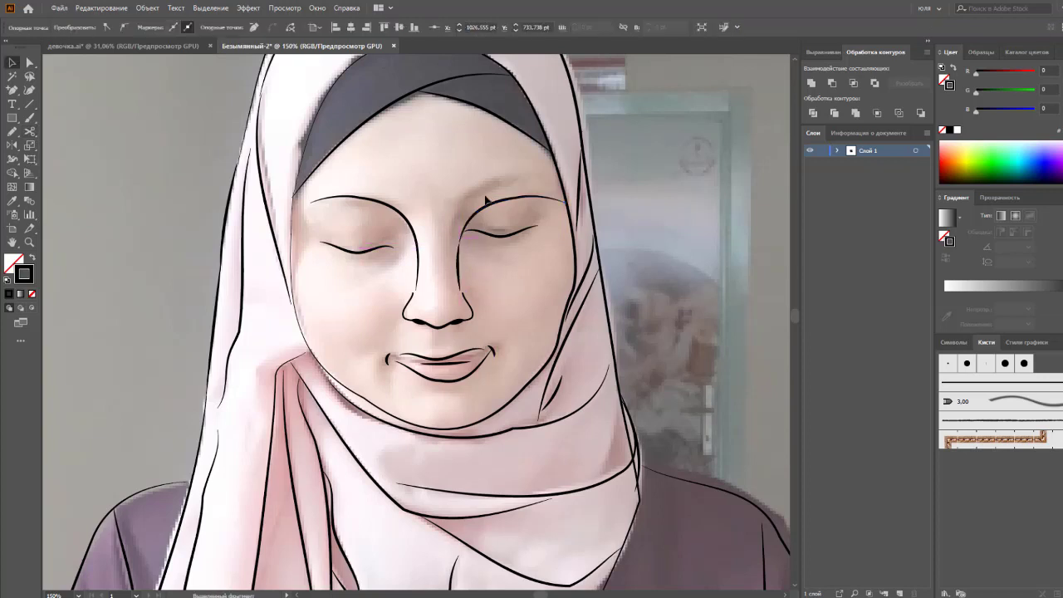
{"action": "key", "text": "v"}
{"action": "left_click", "coordinate": [485, 210]}
{"action": "key", "text": "Delete"}
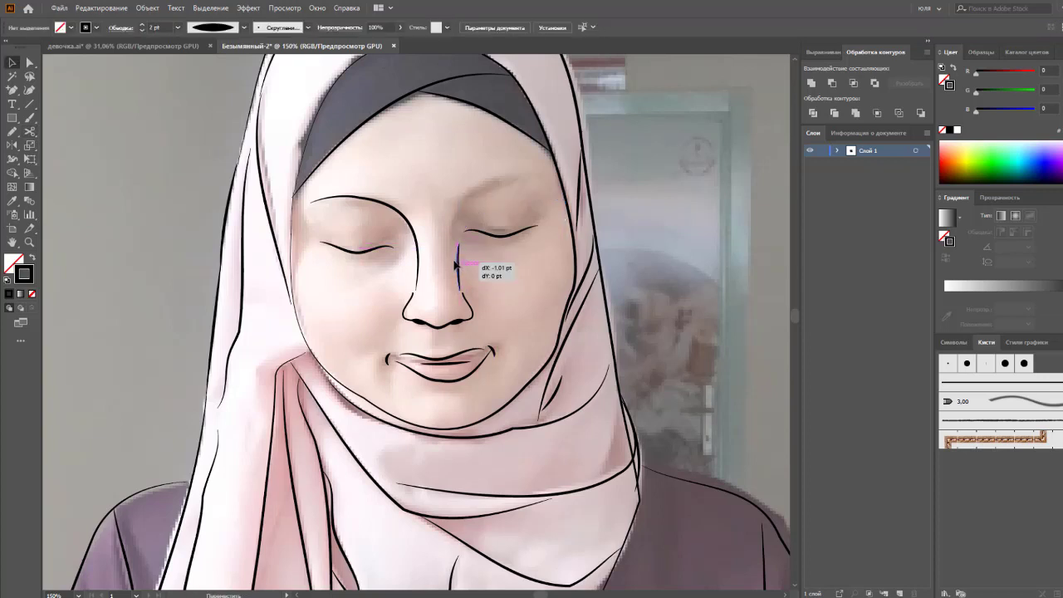
{"action": "left_click", "coordinate": [459, 274]}
{"action": "left_click", "coordinate": [481, 307]}
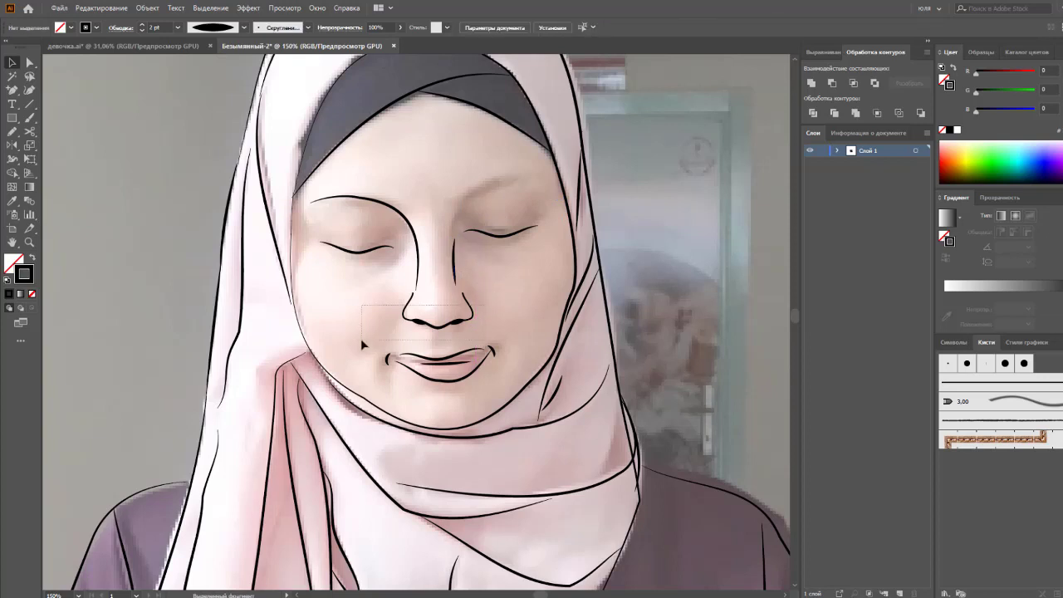
Step: Widen the nose outline slightly and shift the left brow-to-nose curve right
{"action": "left_click_drag", "start_coordinate": [360, 338], "coordinate": [362, 340]}
{"action": "left_click_drag", "start_coordinate": [474, 311], "coordinate": [467, 312]}
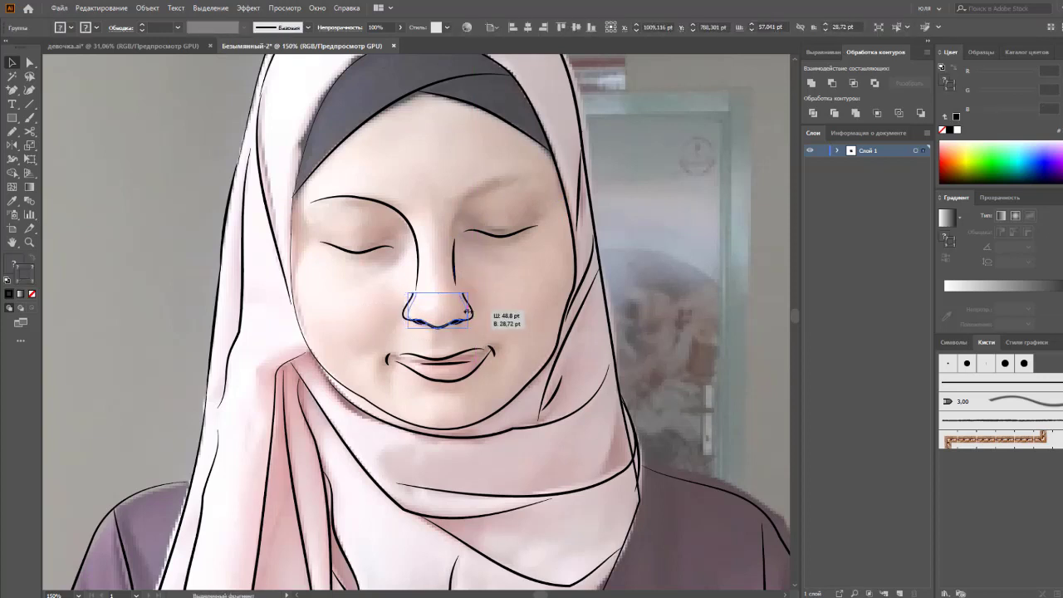
{"action": "left_click_drag", "start_coordinate": [419, 264], "coordinate": [422, 264]}
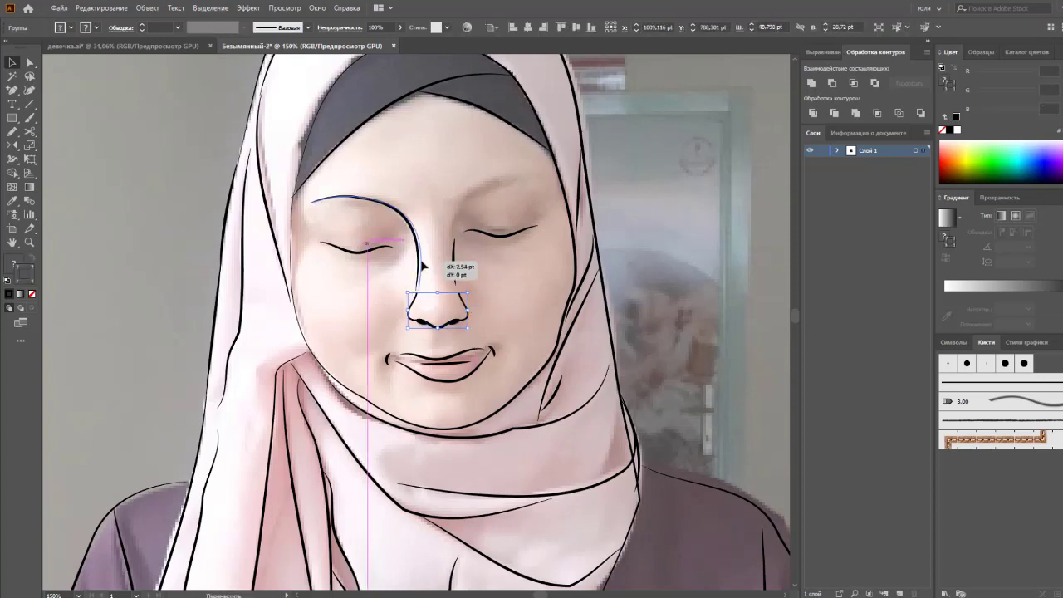
Step: Cut the left curve at the brow-nose junction, keep the bridge line, and reshape its bend
{"action": "left_click", "coordinate": [416, 239]}
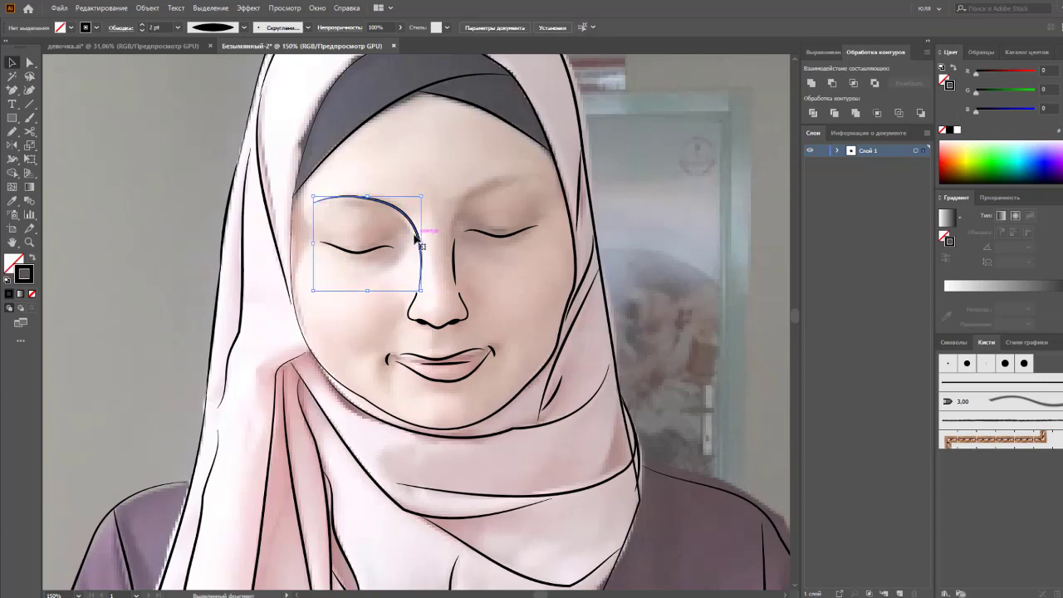
{"action": "left_click", "coordinate": [29, 131]}
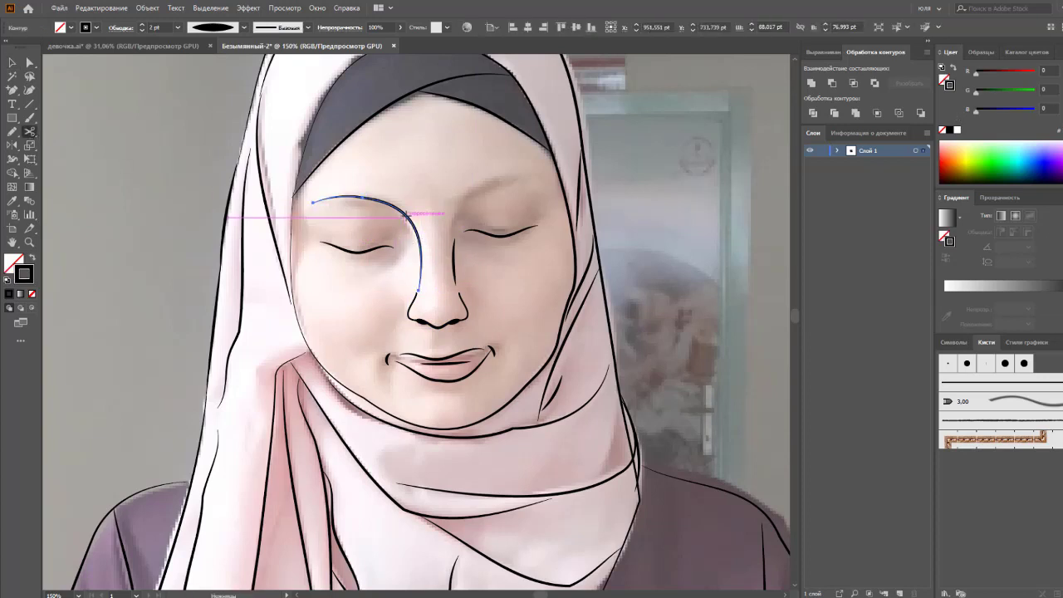
{"action": "left_click", "coordinate": [403, 214]}
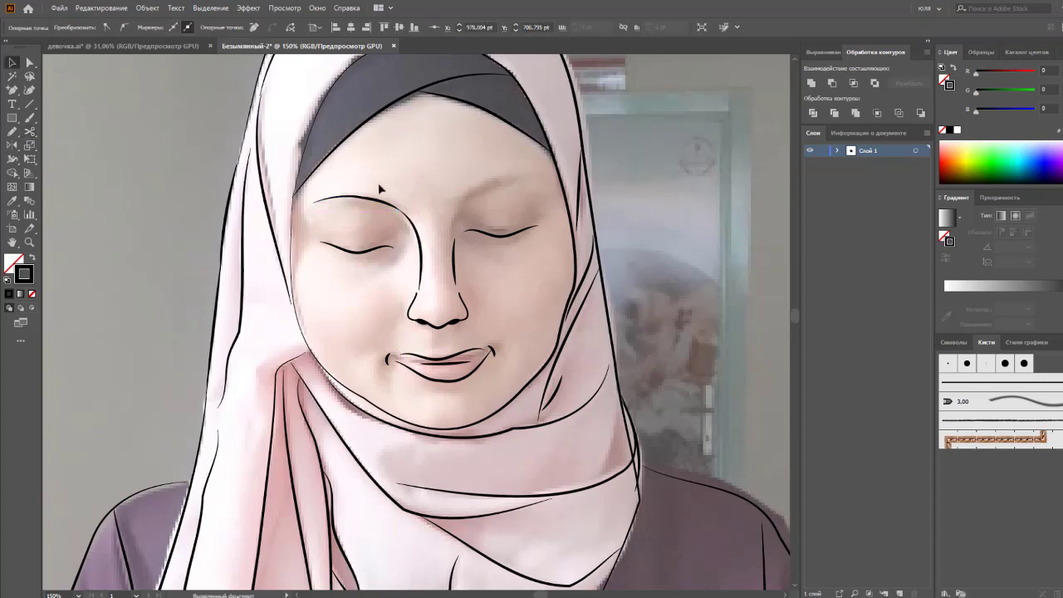
{"action": "key", "text": "Delete"}
{"action": "key", "text": "v"}
{"action": "key", "text": "ctrl+z"}
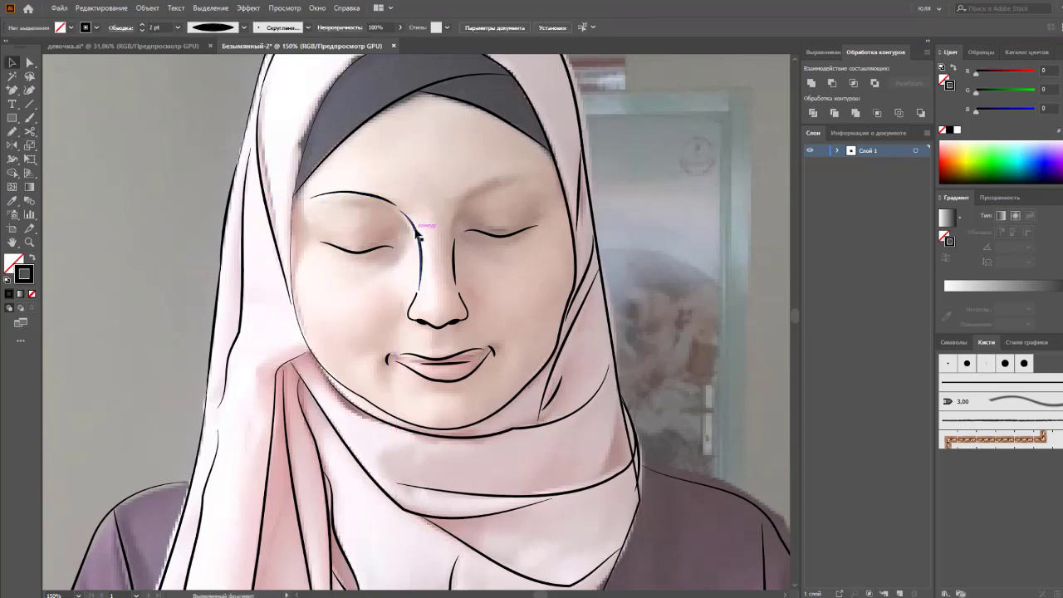
{"action": "key", "text": "a"}
{"action": "left_click", "coordinate": [401, 214]}
{"action": "left_click", "coordinate": [401, 214]}
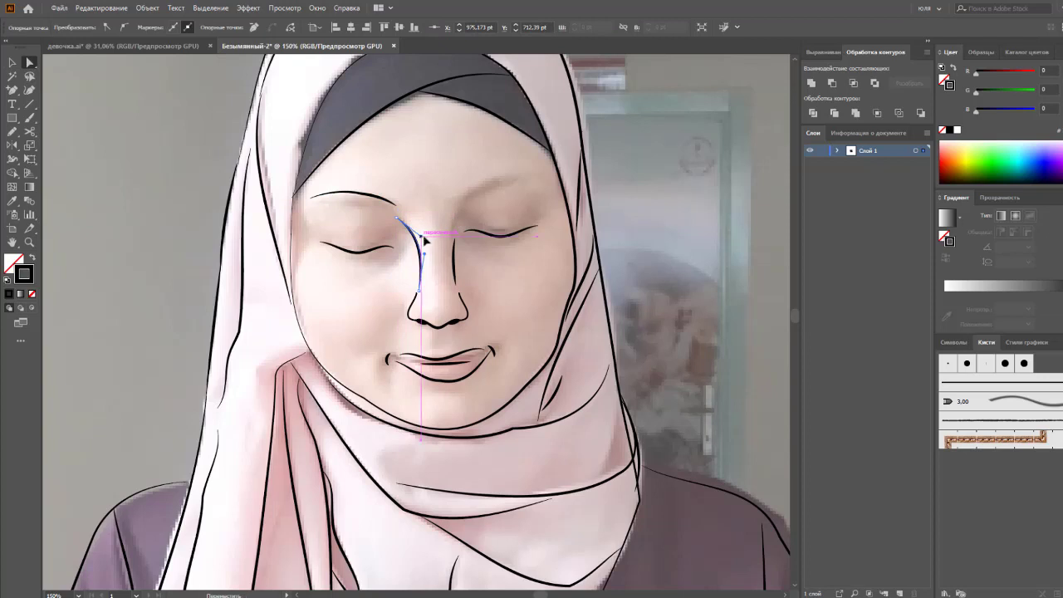
{"action": "left_click_drag", "start_coordinate": [420, 241], "coordinate": [416, 238]}
{"action": "left_click", "coordinate": [443, 228]}
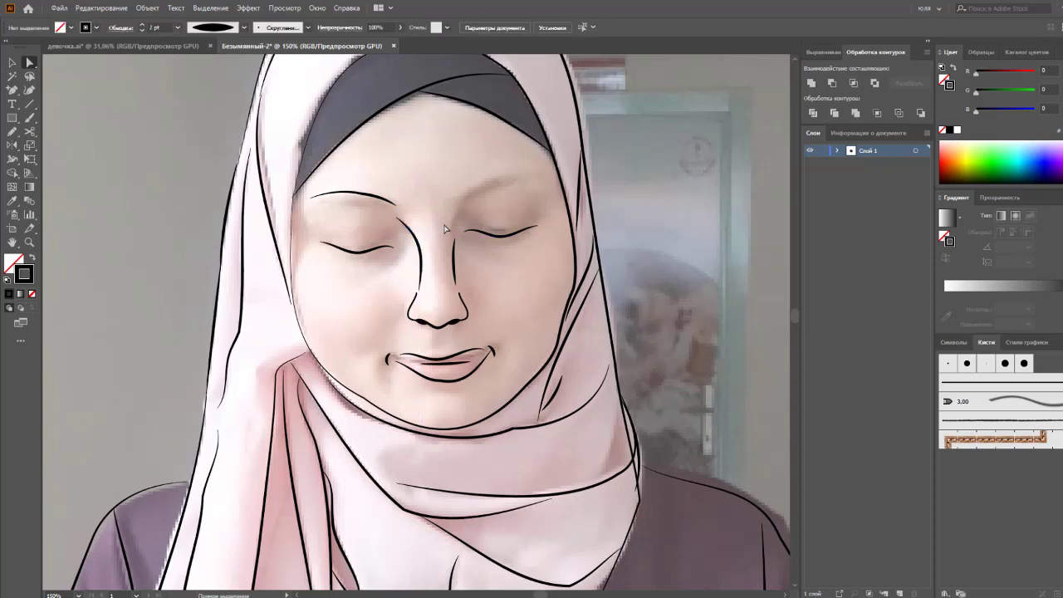
Step: Set the left eyebrow's stroke weight to 8 pt
{"action": "key", "text": "v"}
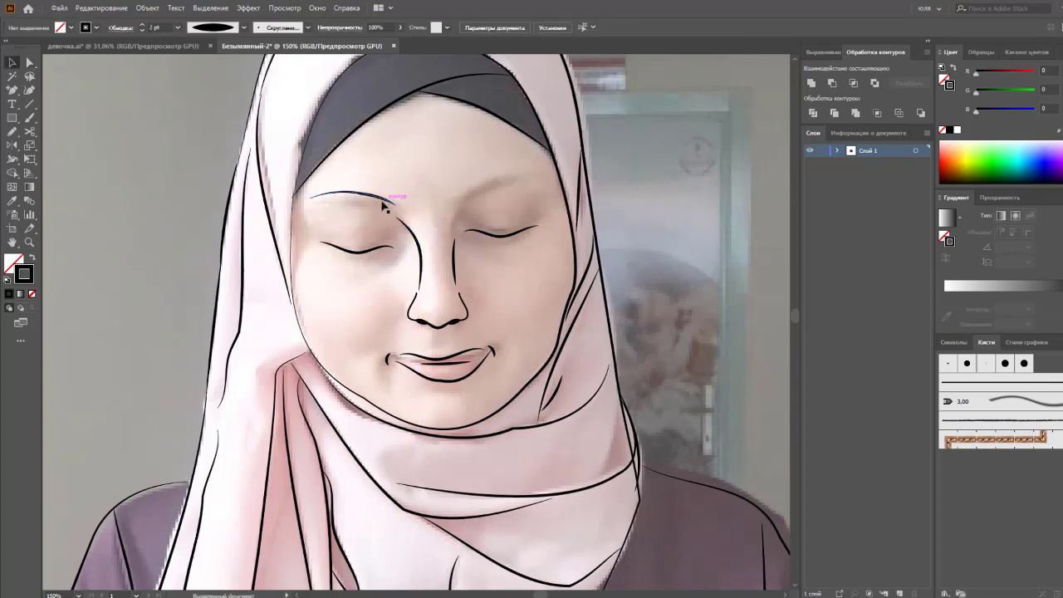
{"action": "left_click", "coordinate": [378, 197]}
{"action": "left_click", "coordinate": [178, 27]}
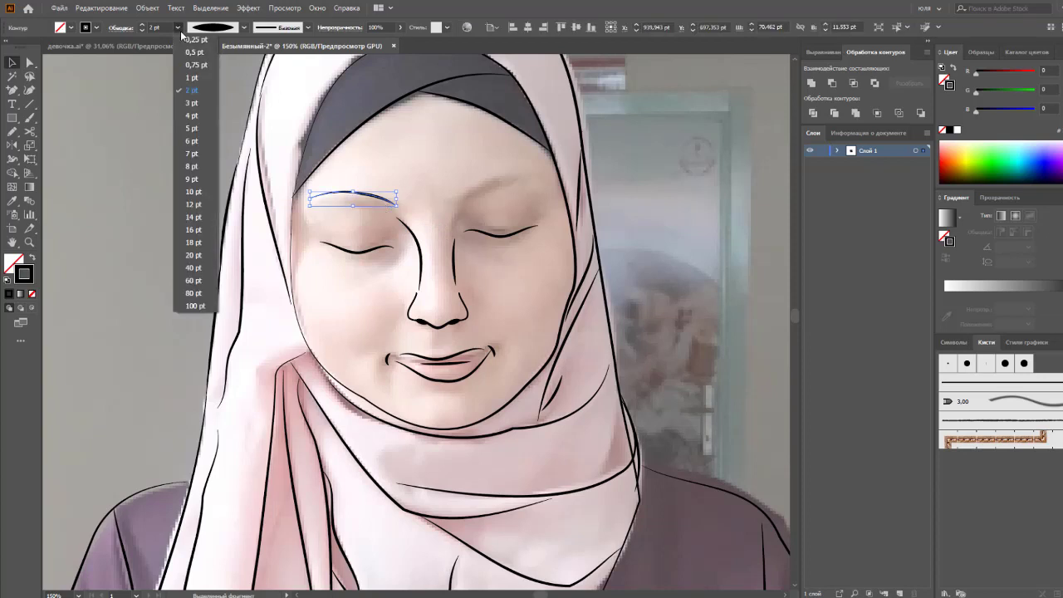
{"action": "left_click", "coordinate": [197, 167]}
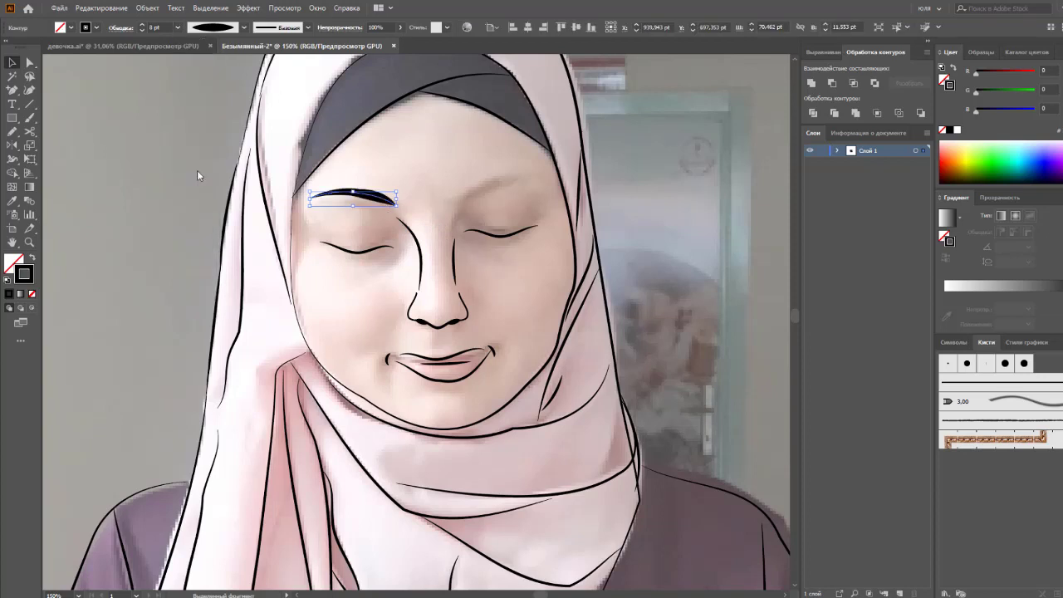
Step: Reflect a copy of the eyebrow over the right eye and nudge it up and left
{"action": "left_click", "coordinate": [11, 145]}
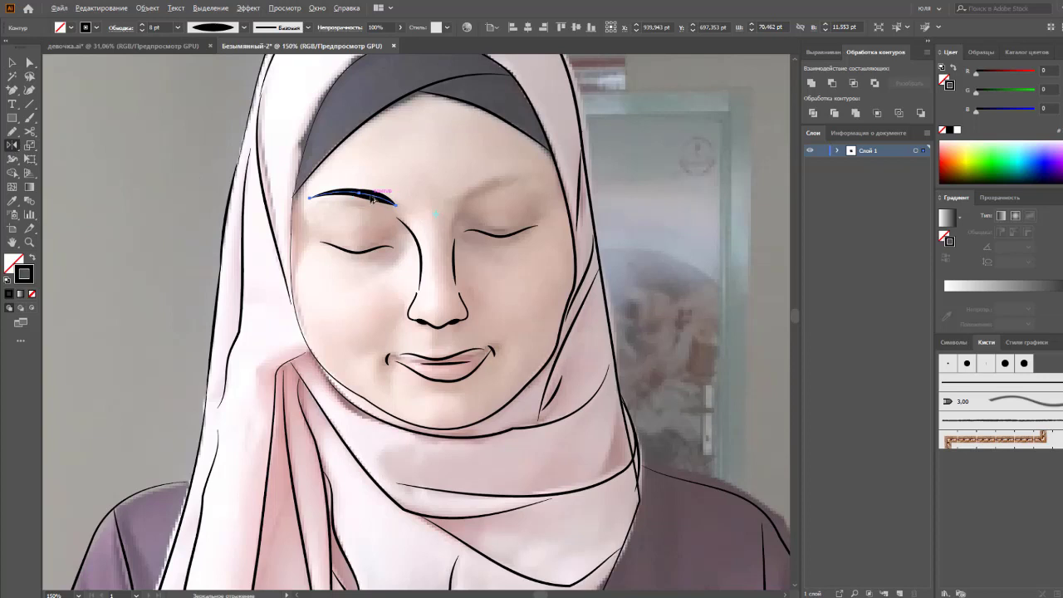
{"action": "left_click_drag", "start_coordinate": [435, 214], "coordinate": [451, 175]}
{"action": "left_click", "coordinate": [22, 60]}
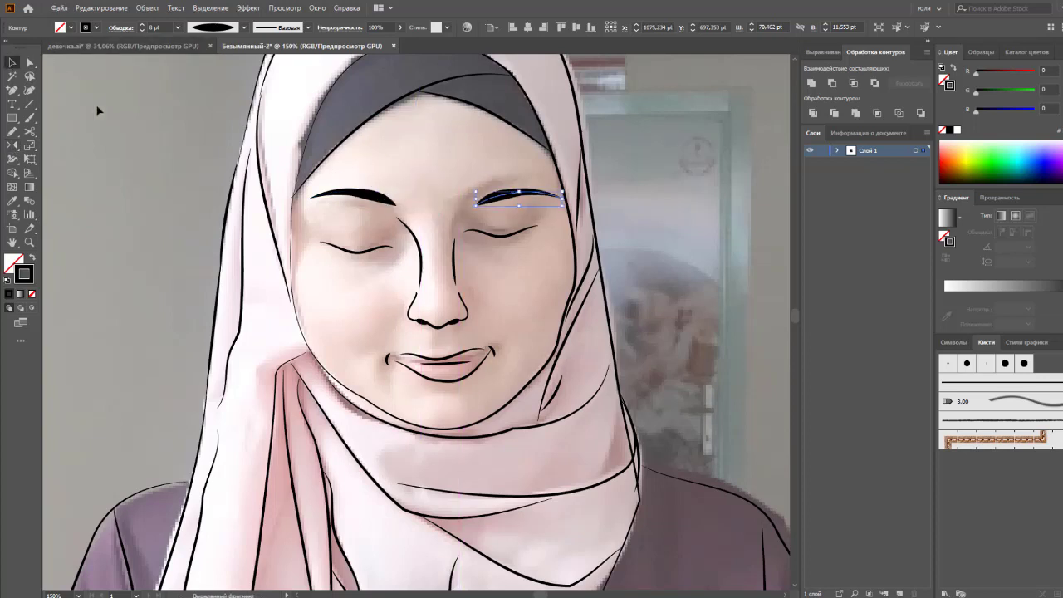
{"action": "left_click", "coordinate": [541, 232]}
{"action": "left_click_drag", "start_coordinate": [510, 195], "coordinate": [515, 189]}
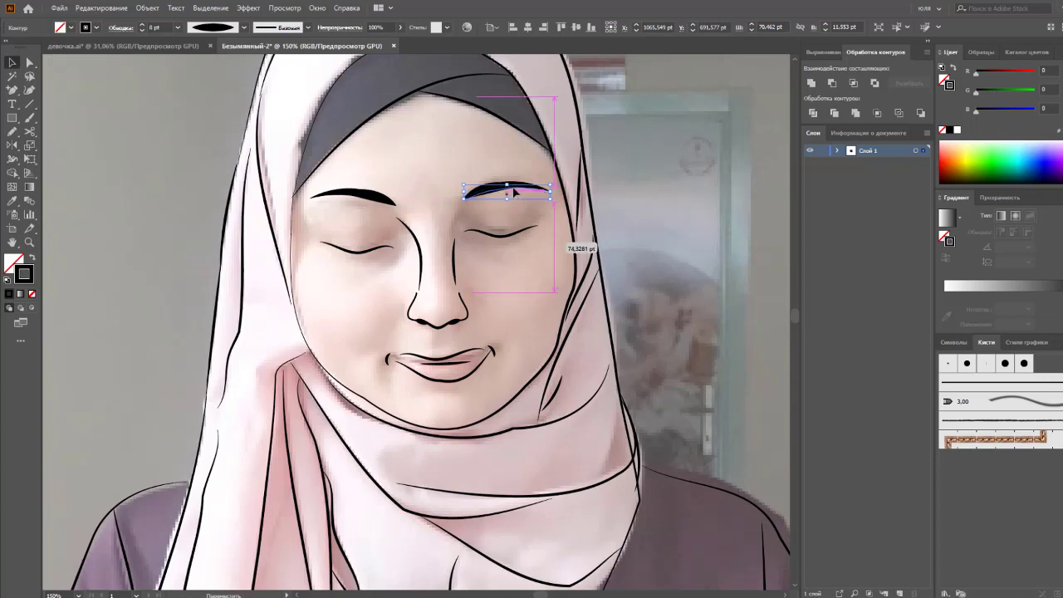
{"action": "left_click", "coordinate": [571, 243]}
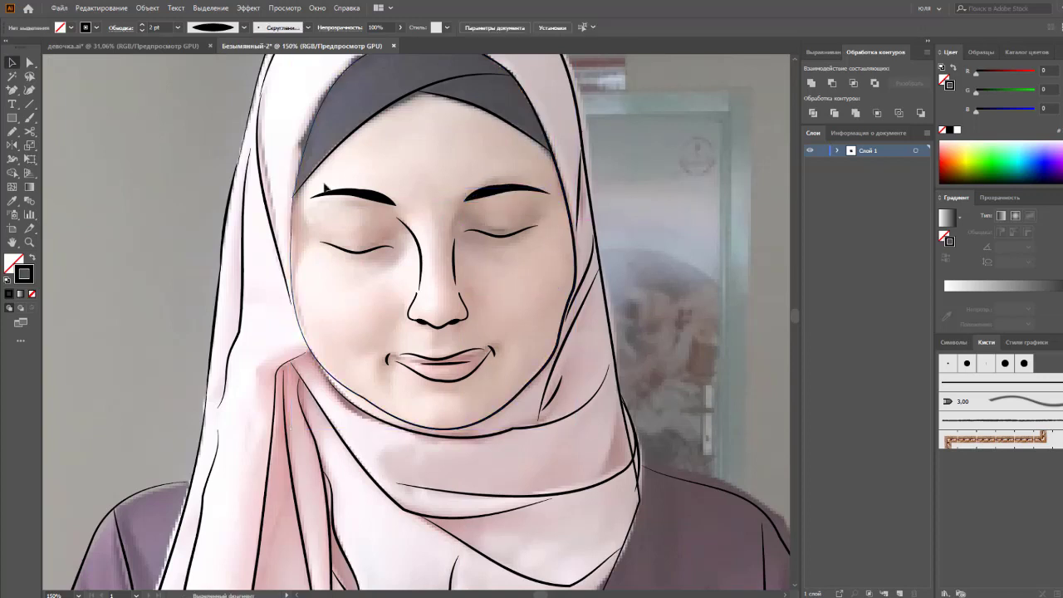
Step: In the Layers panel, fade the reference photo group from 78% to 63% opacity and lock it
{"action": "left_click", "coordinate": [837, 150]}
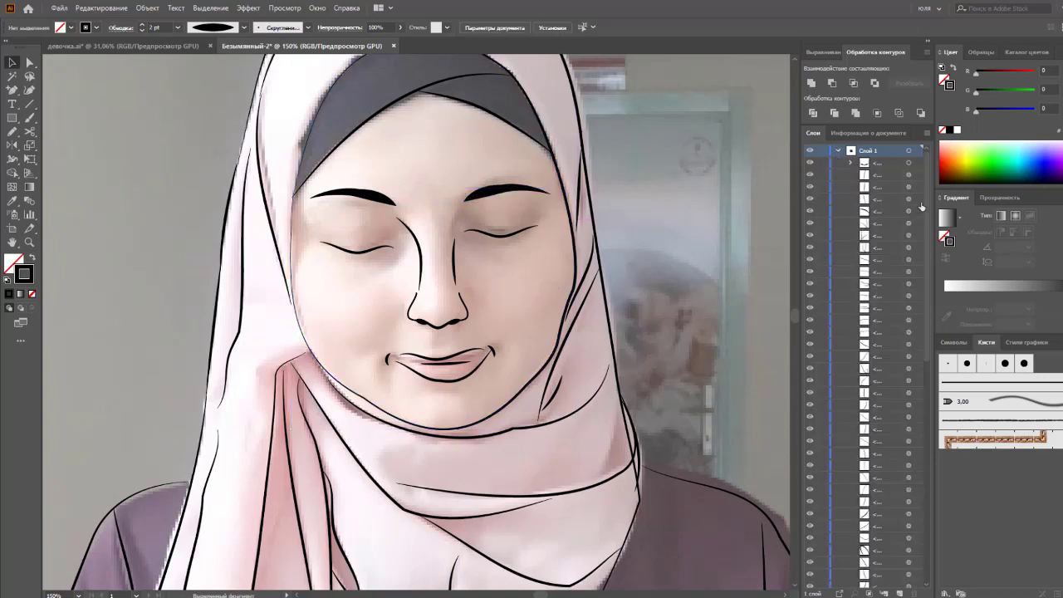
{"action": "scroll", "coordinate": [879, 415], "scroll_direction": "down", "scroll_amount": 5}
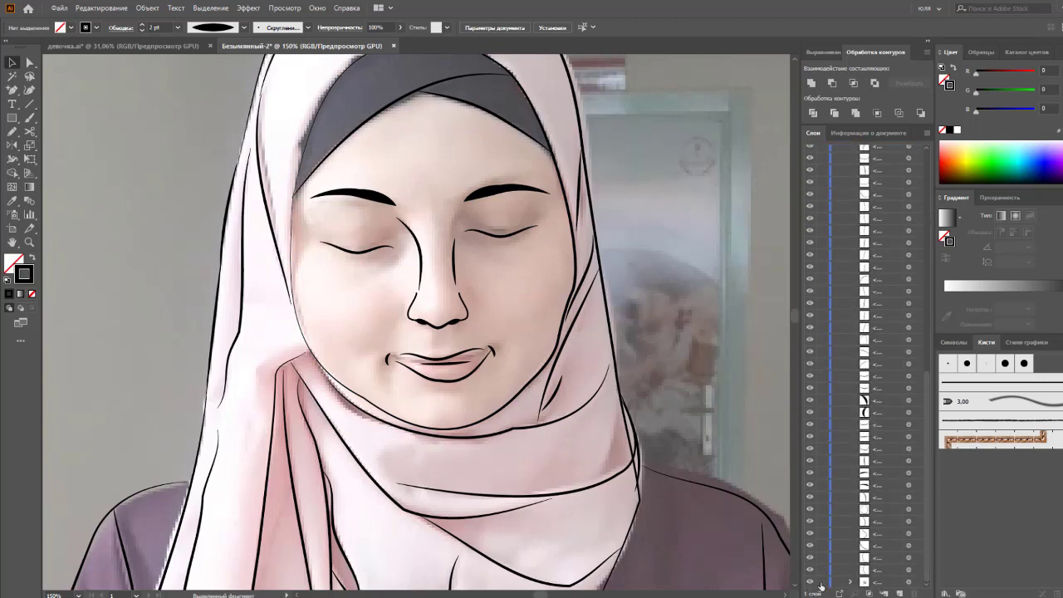
{"action": "left_click", "coordinate": [909, 582]}
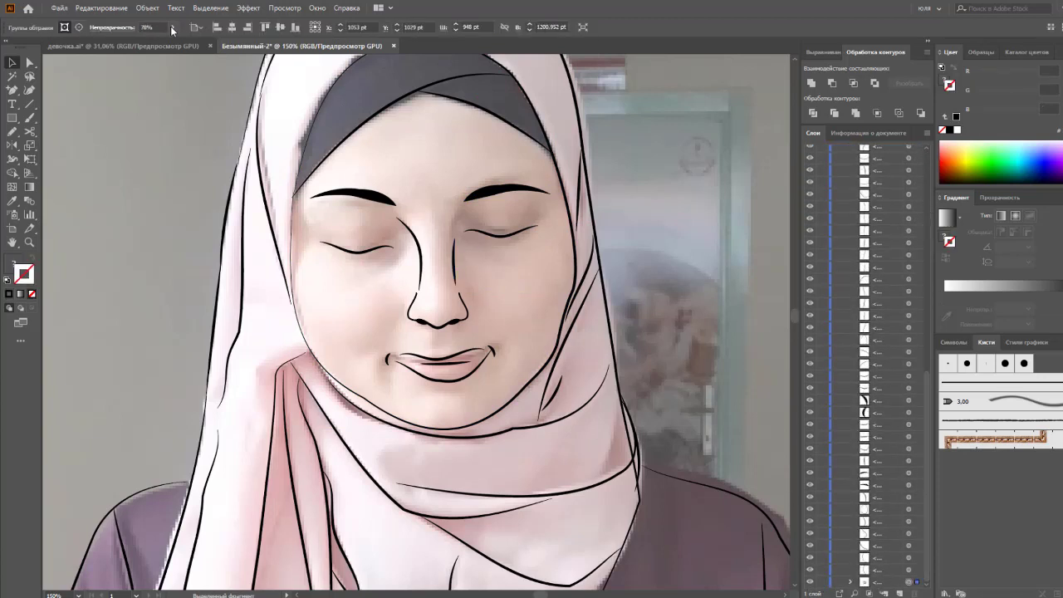
{"action": "left_click_drag", "start_coordinate": [162, 40], "coordinate": [156, 43]}
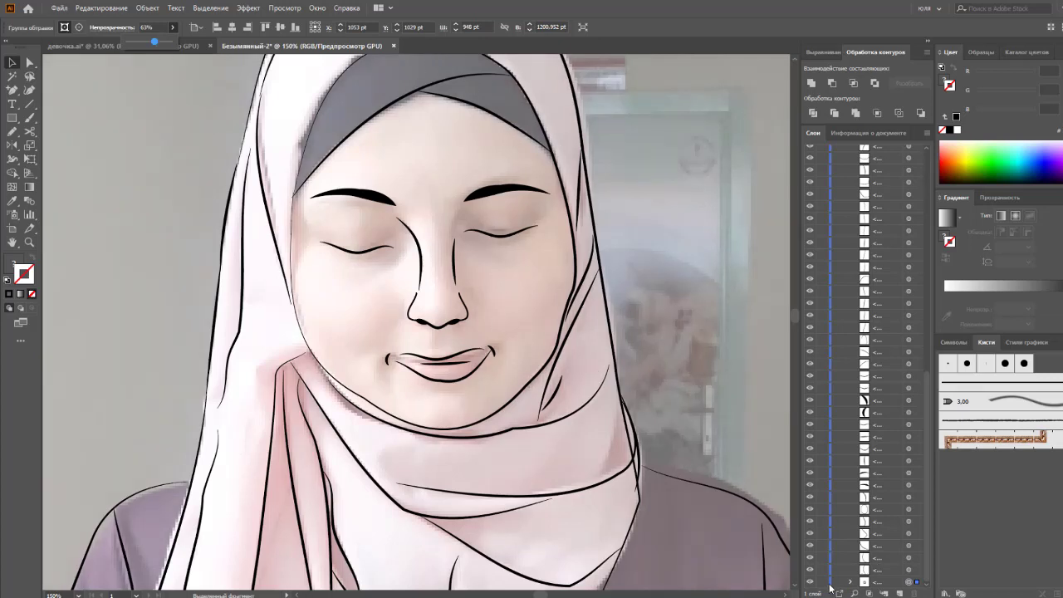
{"action": "left_click", "coordinate": [823, 583]}
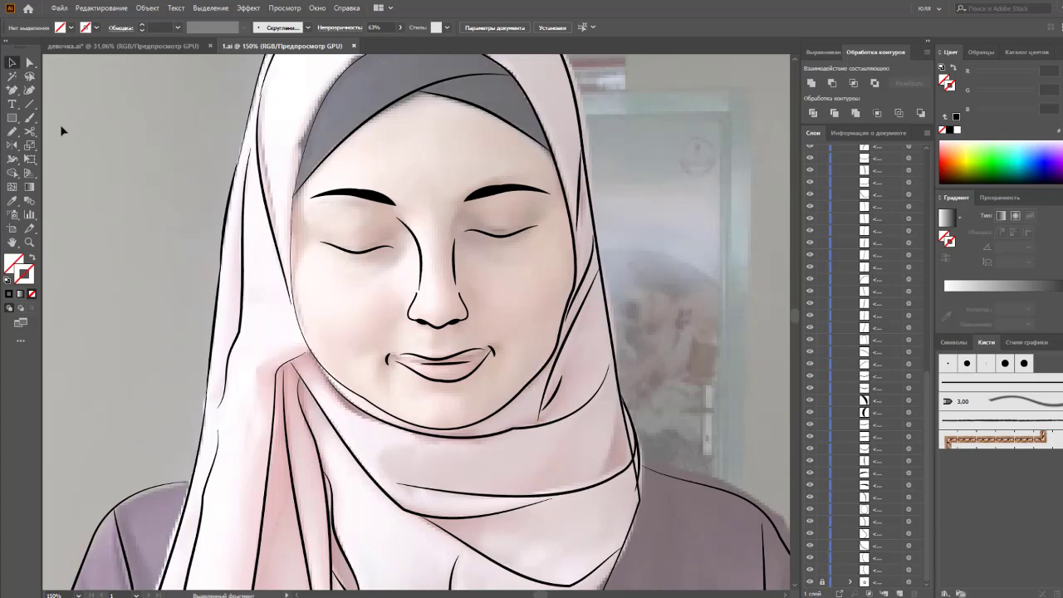
{"action": "key", "text": "n"}
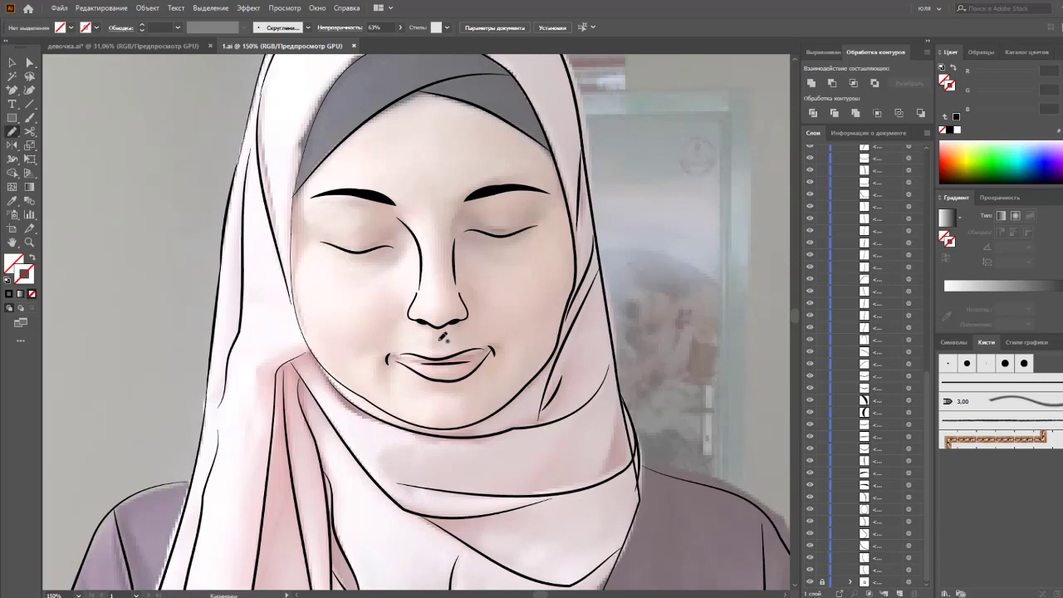
Step: Draw a short stroke under the nose and give the marks there a black stroke
{"action": "left_click_drag", "start_coordinate": [438, 341], "coordinate": [449, 340]}
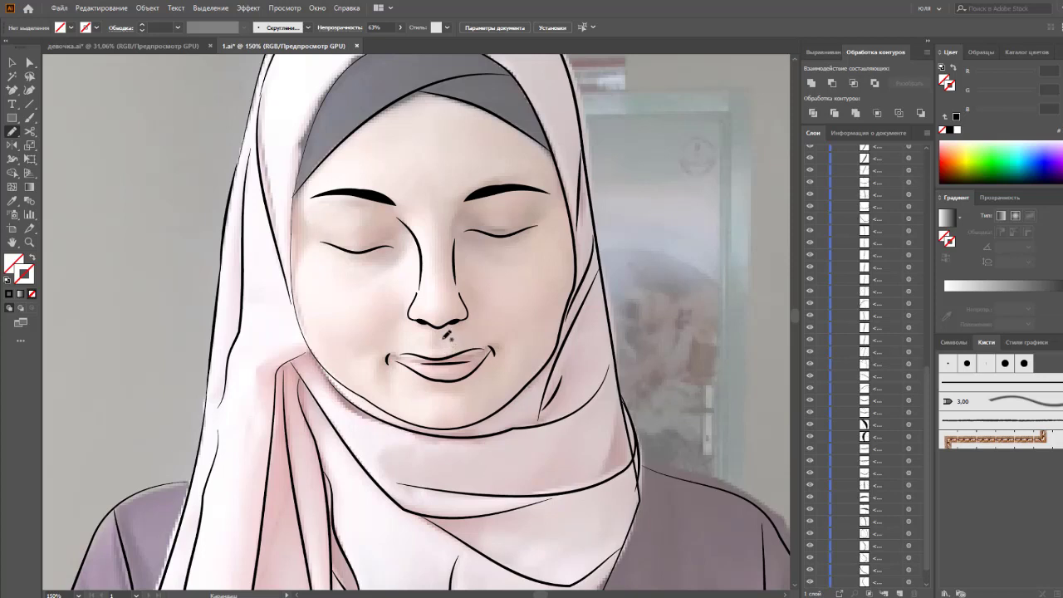
{"action": "key", "text": "v"}
{"action": "left_click_drag", "start_coordinate": [410, 341], "coordinate": [451, 349]}
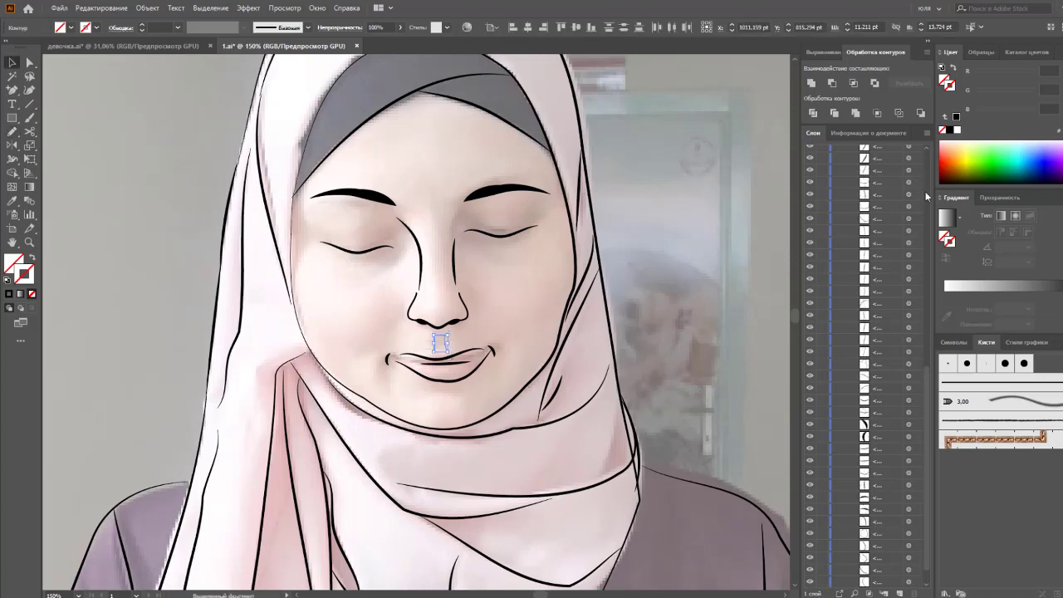
{"action": "left_click", "coordinate": [951, 129]}
{"action": "left_click", "coordinate": [517, 299]}
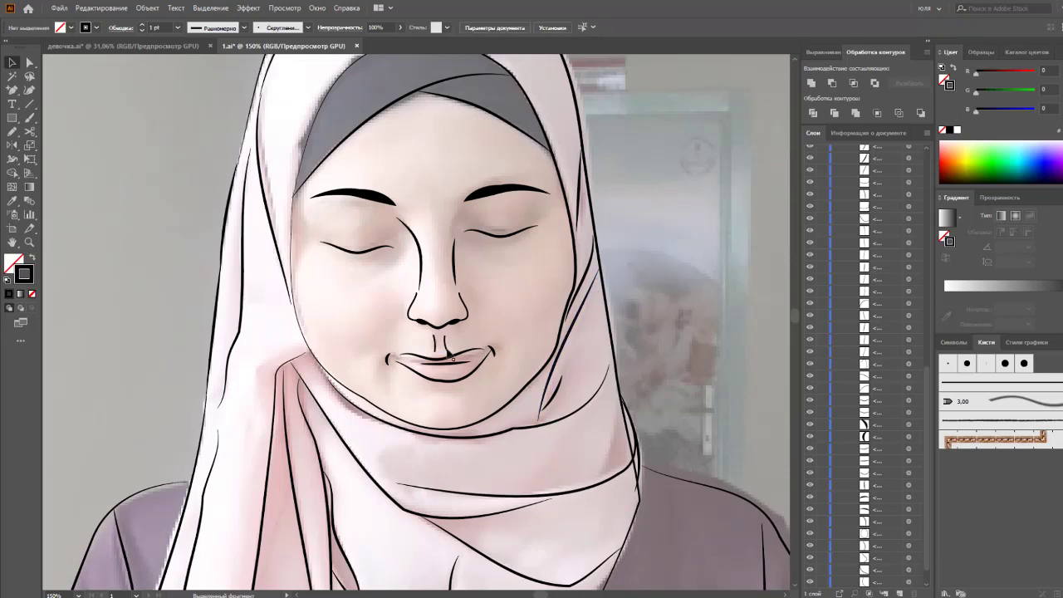
Step: Apply the bulging Width Profile 2 to the mark under the nose
{"action": "left_click", "coordinate": [441, 341]}
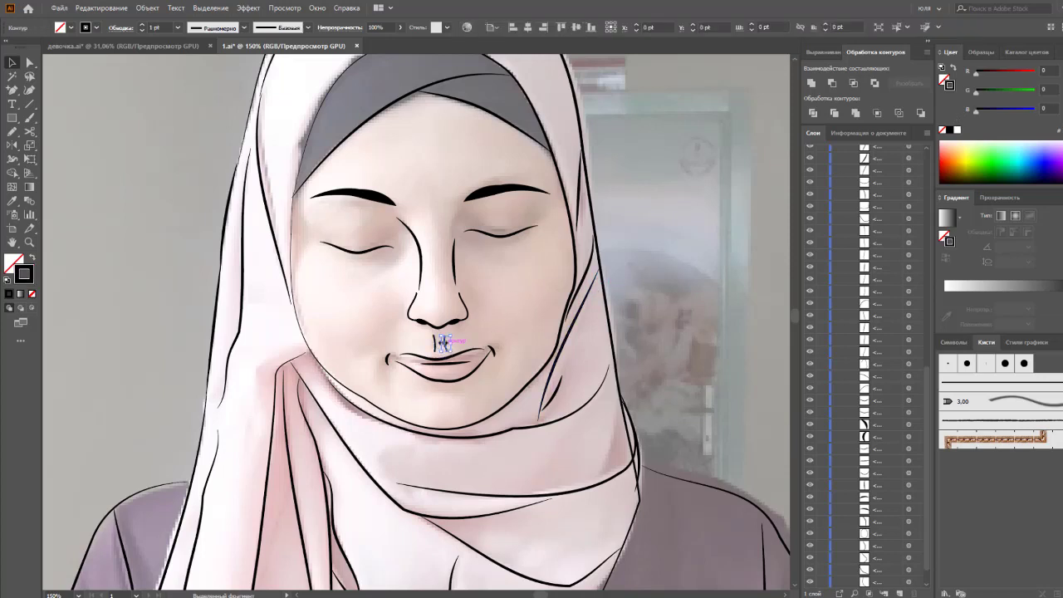
{"action": "left_click", "coordinate": [434, 343]}
{"action": "left_click", "coordinate": [243, 28]}
{"action": "left_click", "coordinate": [223, 60]}
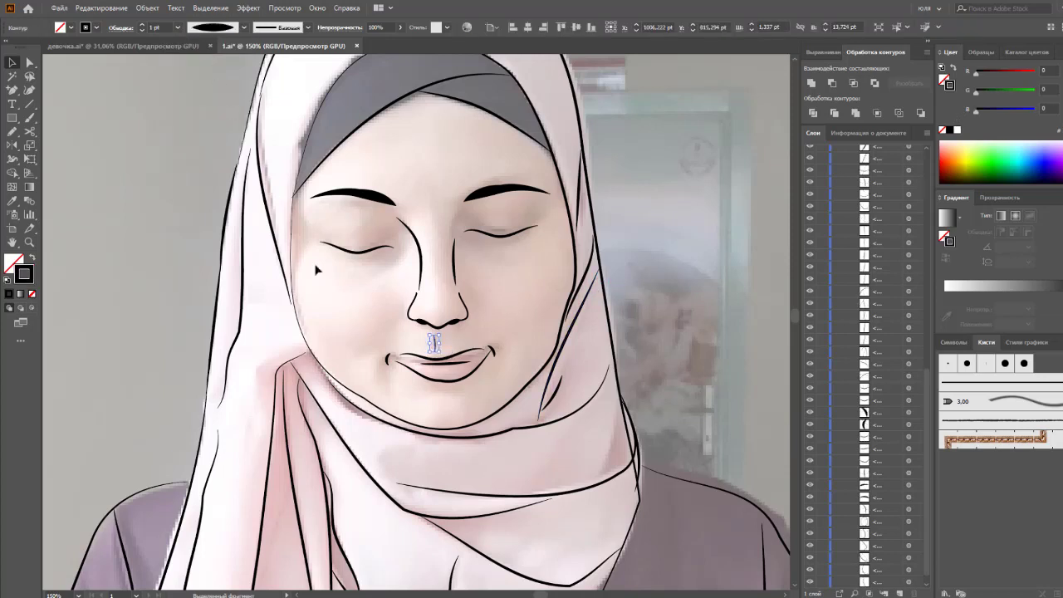
Step: Reflect a mirrored copy of the nose marks to form a symmetric pair
{"action": "left_click", "coordinate": [434, 342]}
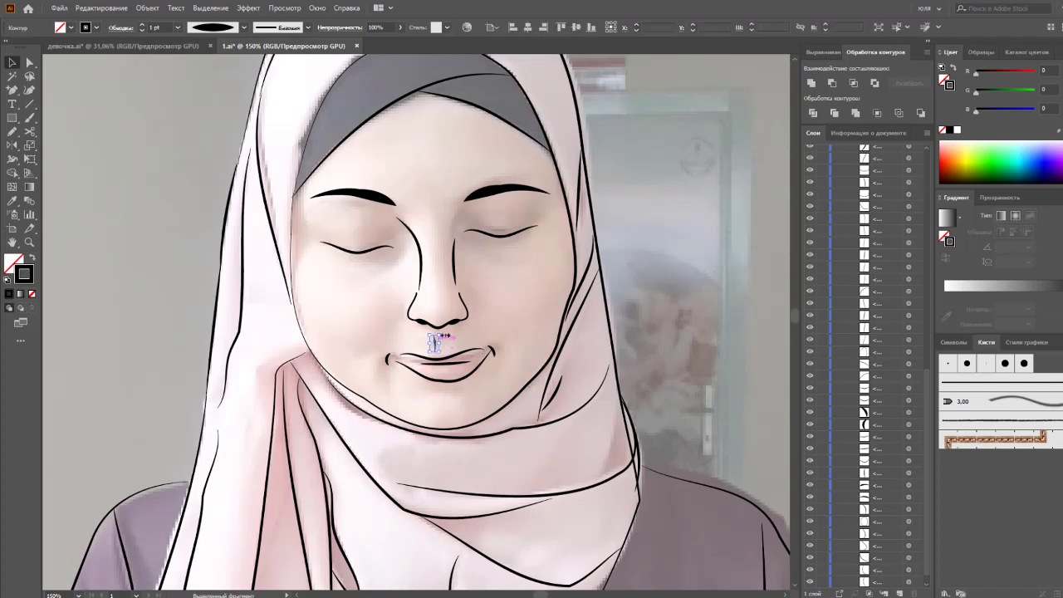
{"action": "left_click", "coordinate": [452, 348]}
{"action": "left_click", "coordinate": [435, 342]}
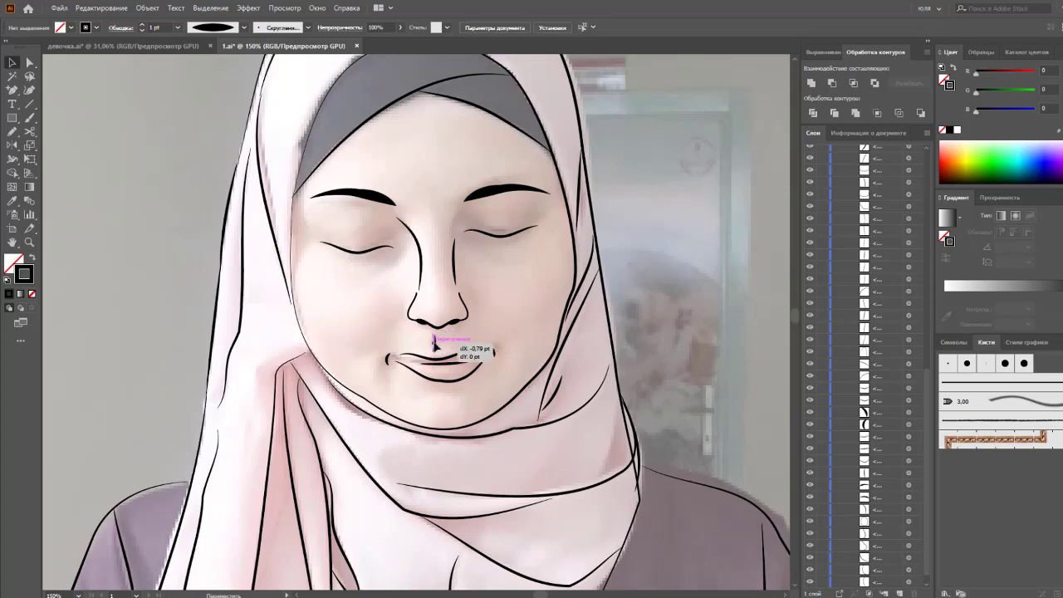
{"action": "left_click", "coordinate": [466, 352], "text": "shift"}
{"action": "key", "text": "o"}
{"action": "left_click_drag", "start_coordinate": [433, 342], "coordinate": [451, 347]}
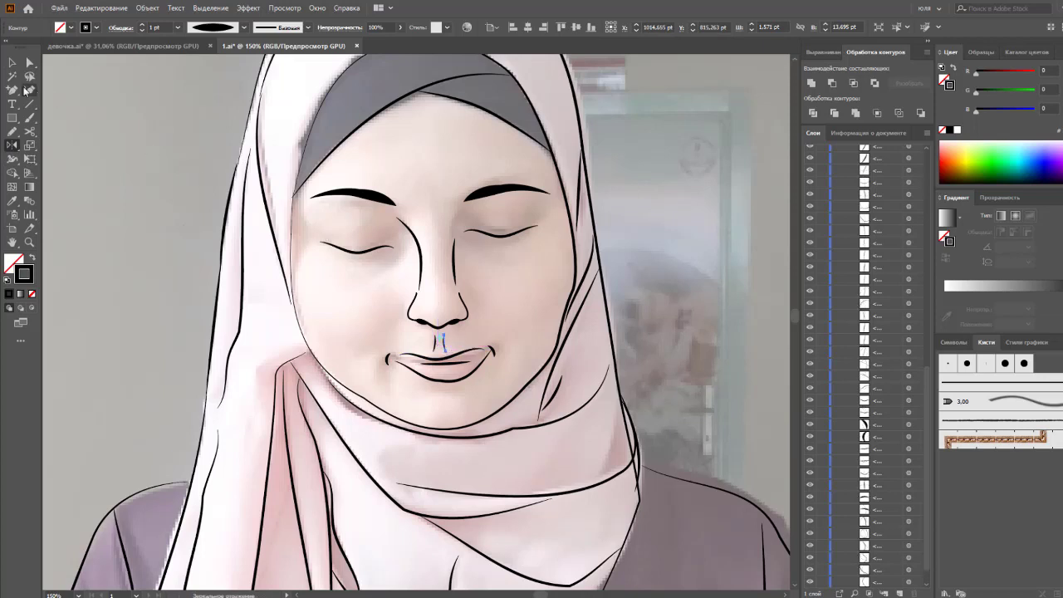
{"action": "key", "text": "v"}
Step: Reposition the upper lip line's anchors with Direct Selection
{"action": "left_click", "coordinate": [467, 356]}
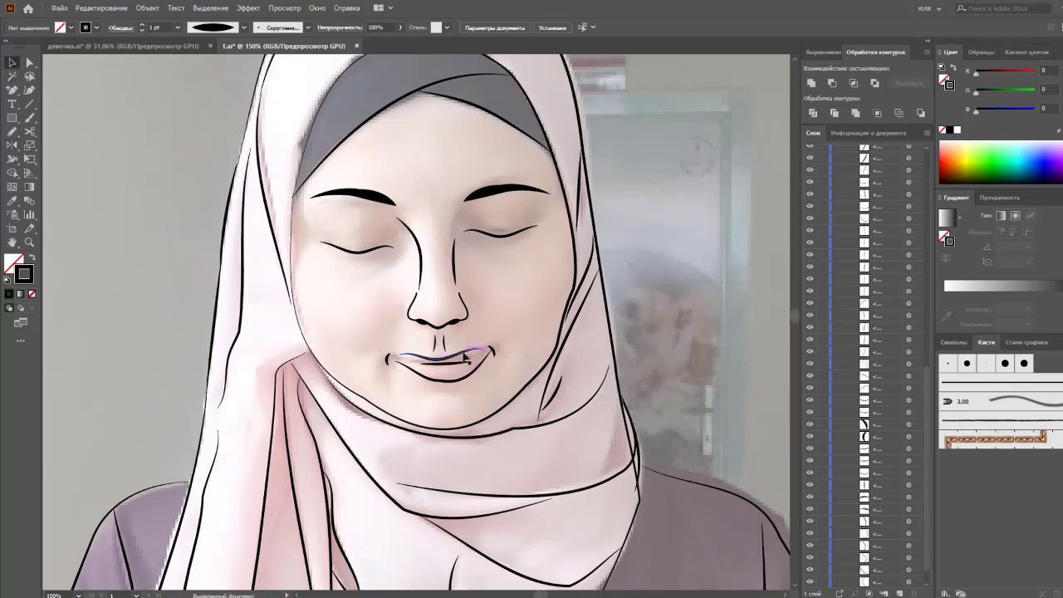
{"action": "key", "text": "a"}
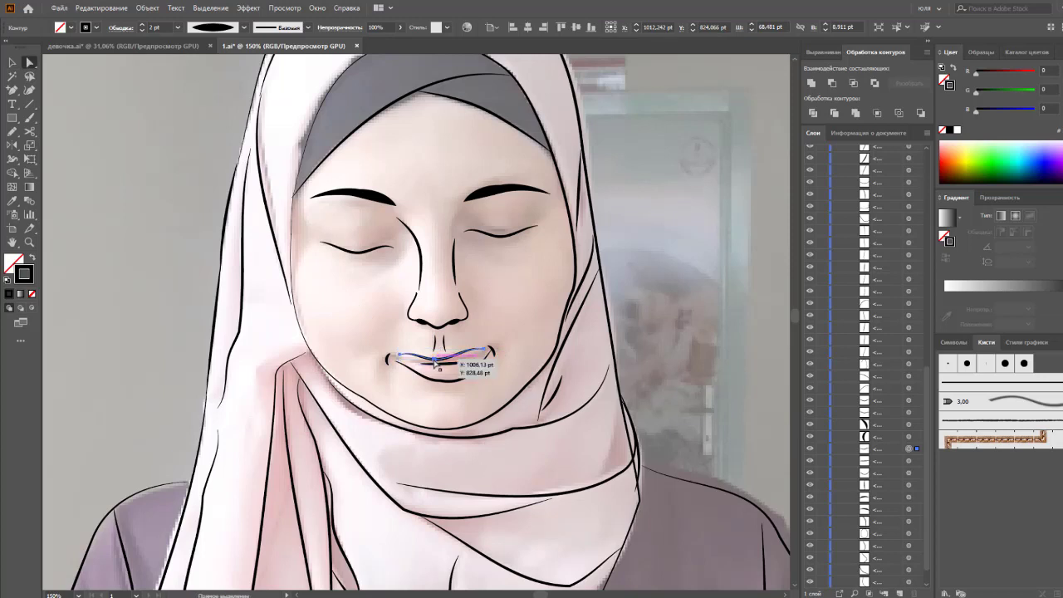
{"action": "left_click_drag", "start_coordinate": [434, 363], "coordinate": [399, 355]}
{"action": "left_click", "coordinate": [400, 357]}
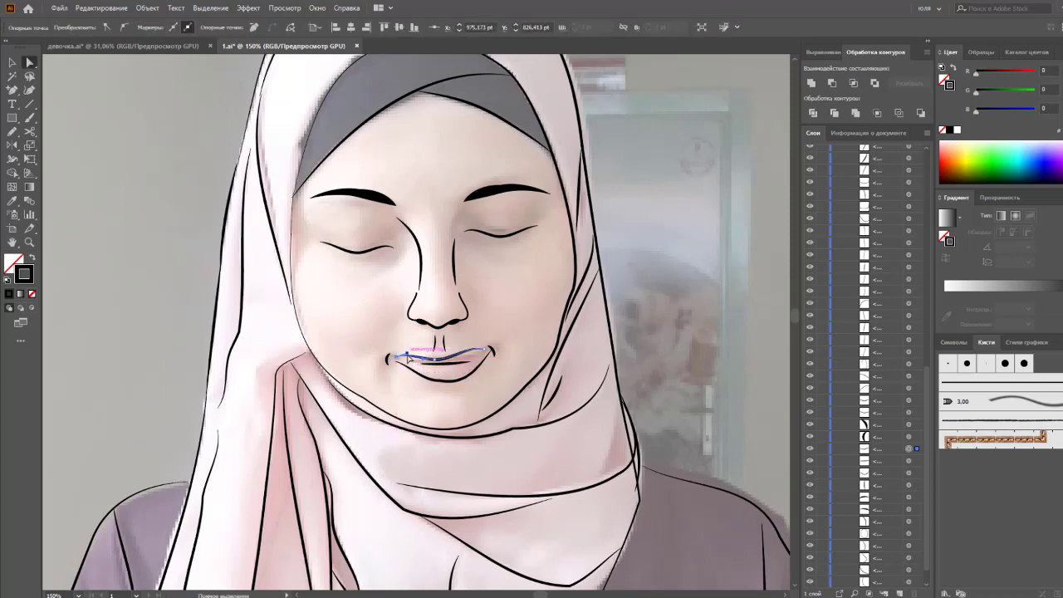
{"action": "left_click_drag", "start_coordinate": [408, 357], "coordinate": [453, 355]}
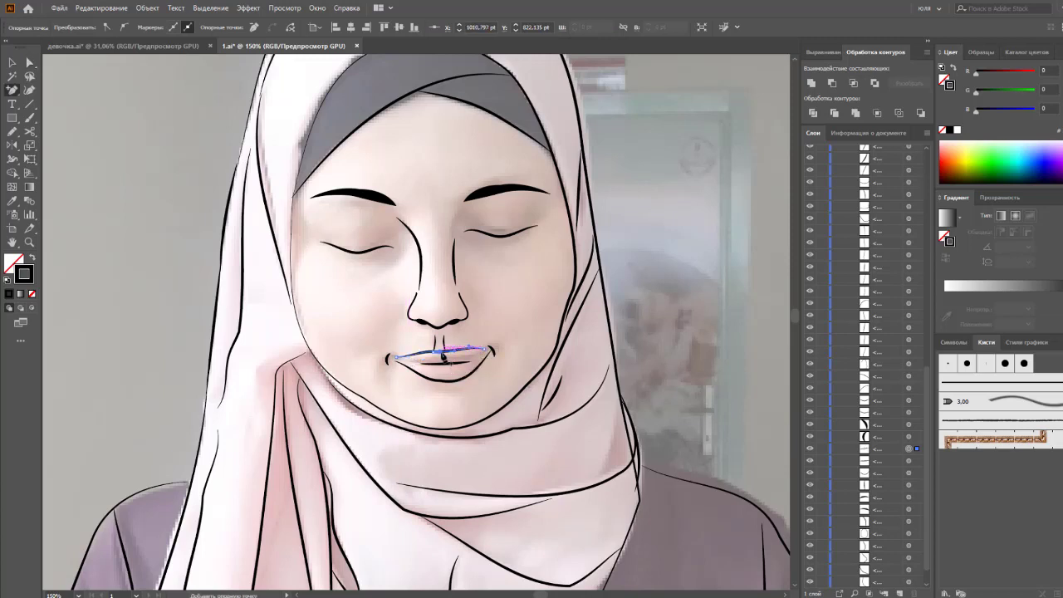
{"action": "left_click_drag", "start_coordinate": [442, 355], "coordinate": [452, 357]}
Step: Cut the upper lip with Scissors, reflect one half, and align the mirrored copy
{"action": "key", "text": "c"}
{"action": "left_click", "coordinate": [485, 349]}
{"action": "key", "text": "v"}
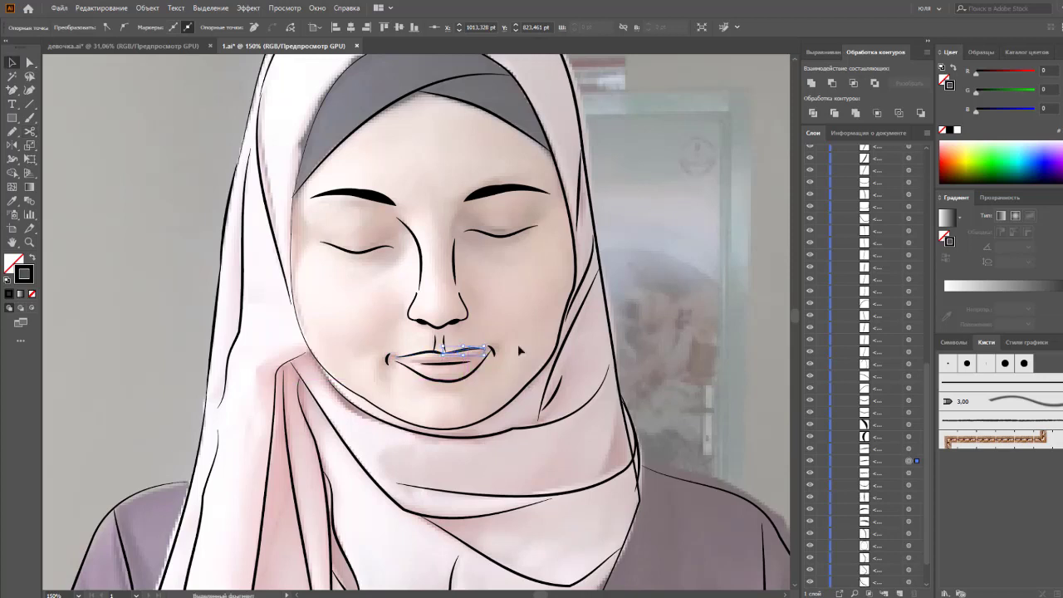
{"action": "left_click", "coordinate": [505, 342]}
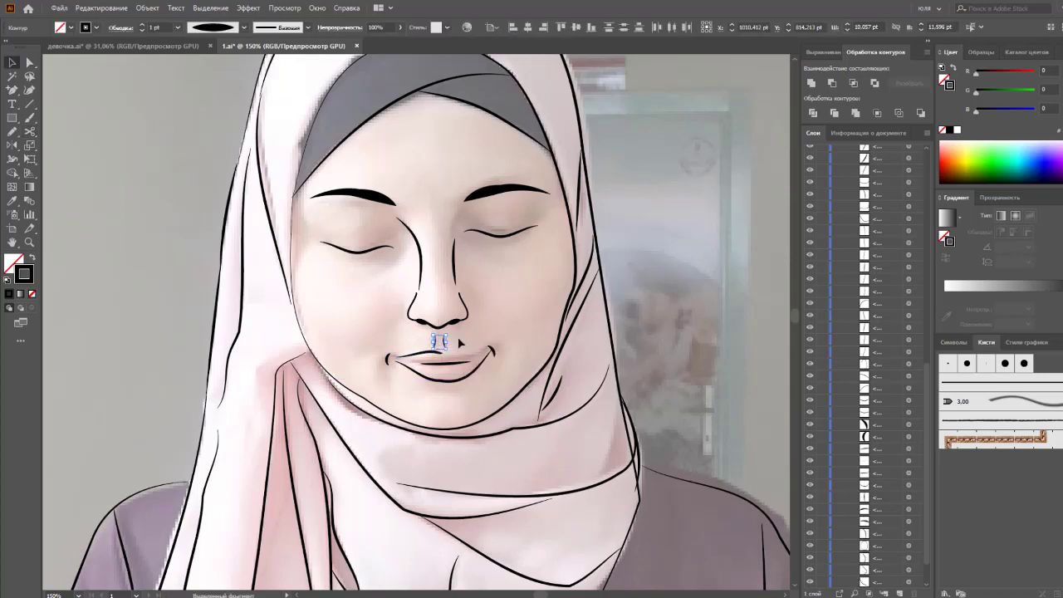
{"action": "left_click", "coordinate": [434, 356]}
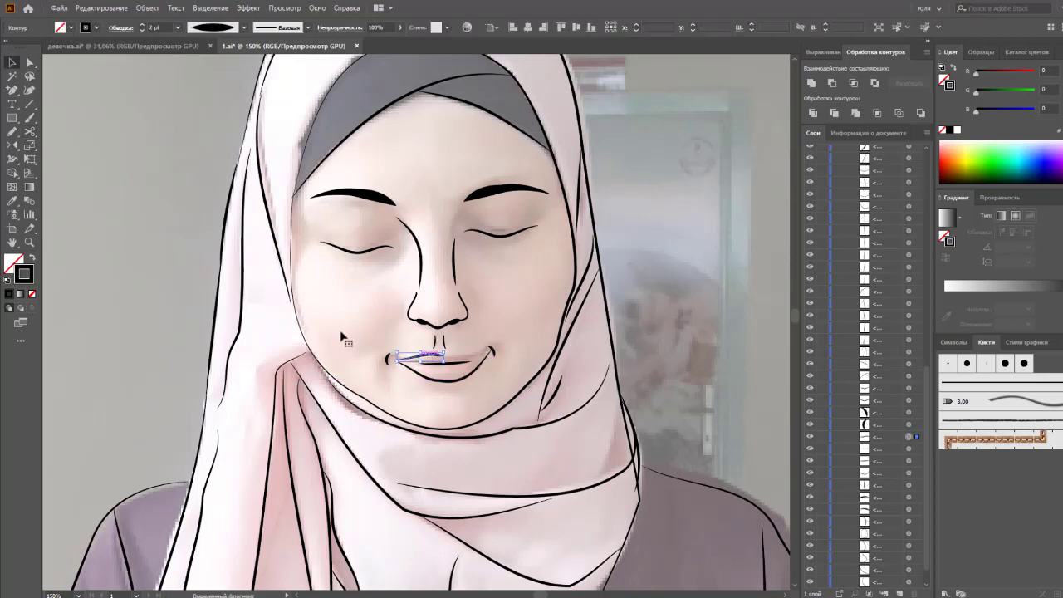
{"action": "key", "text": "o"}
{"action": "mouse_move", "coordinate": [424, 360]}
{"action": "left_mouse_down"}
{"action": "mouse_move", "coordinate": [486, 352]}
{"action": "mouse_move", "coordinate": [495, 365]}
{"action": "left_mouse_up"}
{"action": "left_click", "coordinate": [11, 63]}
{"action": "left_click", "coordinate": [468, 380]}
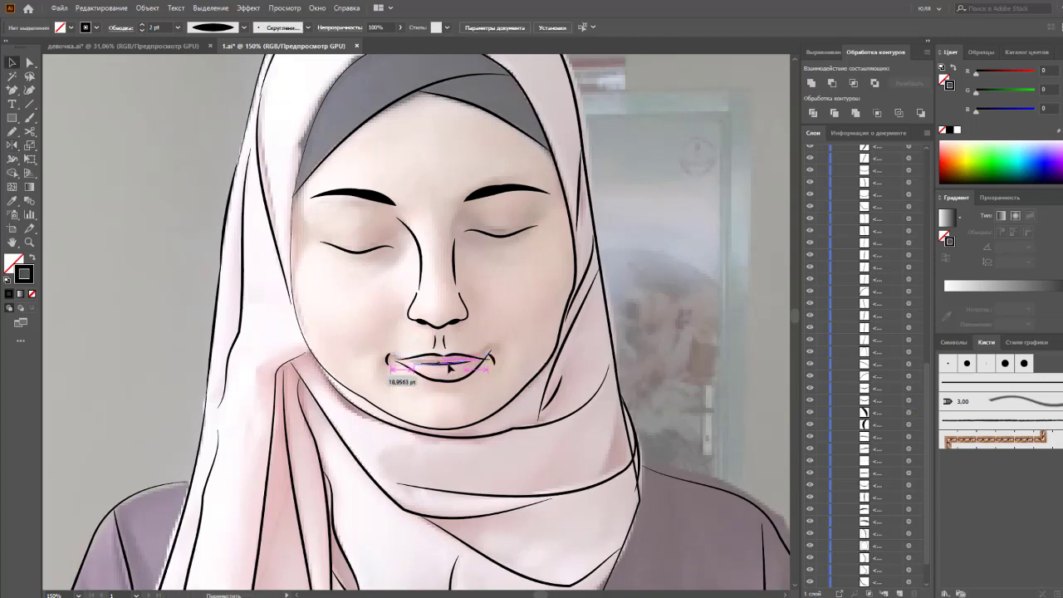
{"action": "mouse_move", "coordinate": [388, 376]}
{"action": "left_mouse_down"}
{"action": "mouse_move", "coordinate": [473, 359]}
{"action": "mouse_move", "coordinate": [464, 360]}
{"action": "left_mouse_up"}
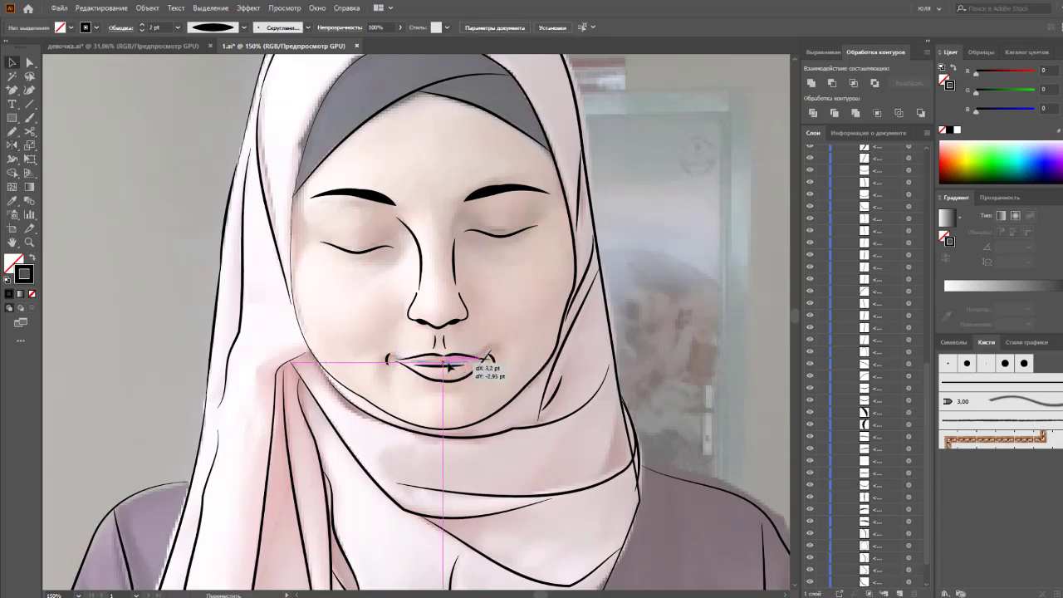
Step: Reshape the lower lip half, mirror it, and join the halves into one path
{"action": "key", "text": "c"}
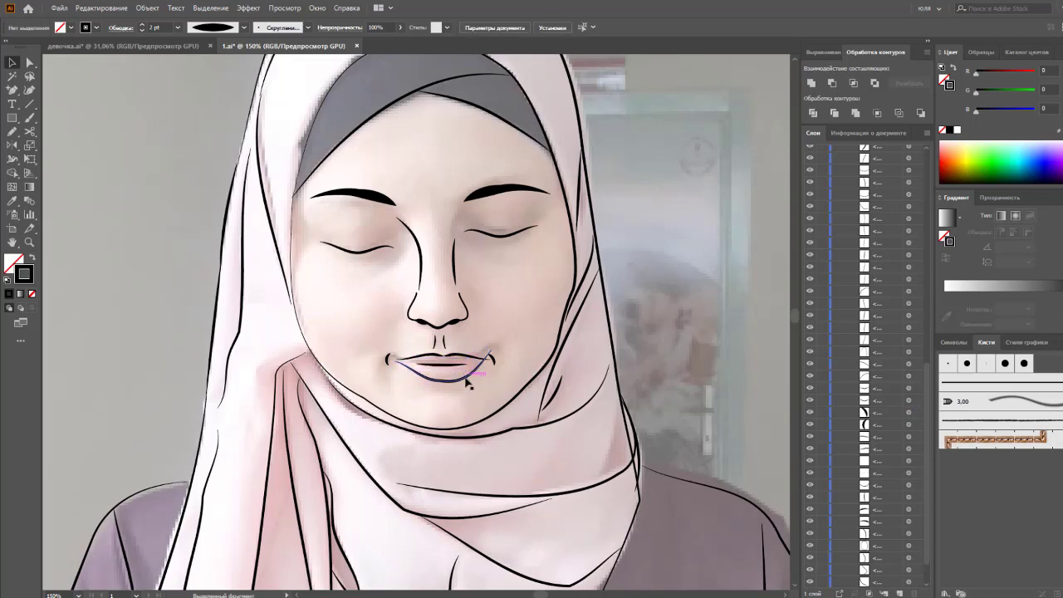
{"action": "left_click", "coordinate": [465, 375]}
{"action": "key", "text": "a"}
{"action": "left_click", "coordinate": [469, 382]}
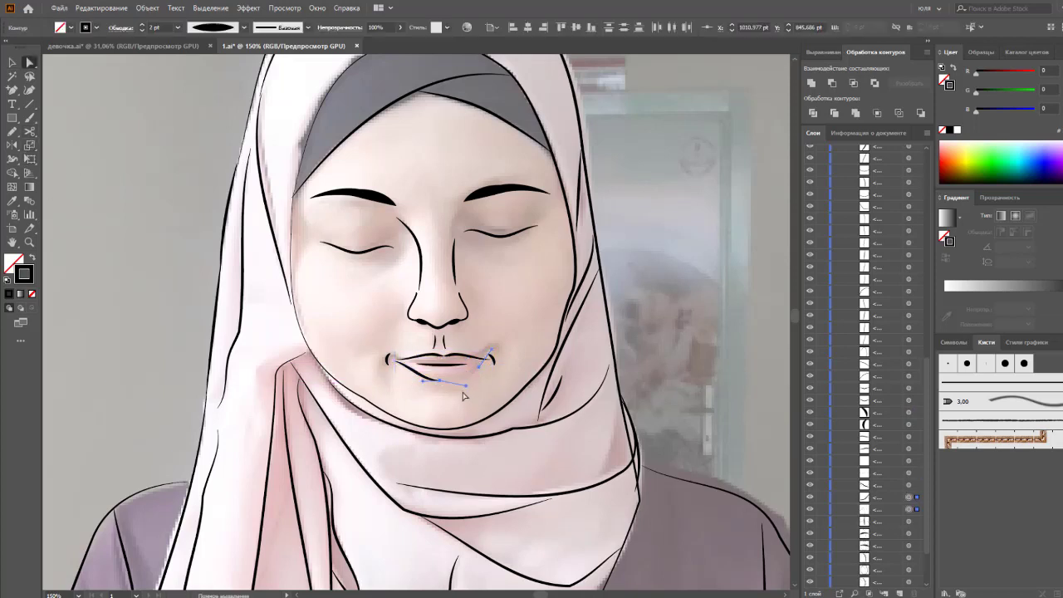
{"action": "left_click_drag", "start_coordinate": [440, 382], "coordinate": [415, 371]}
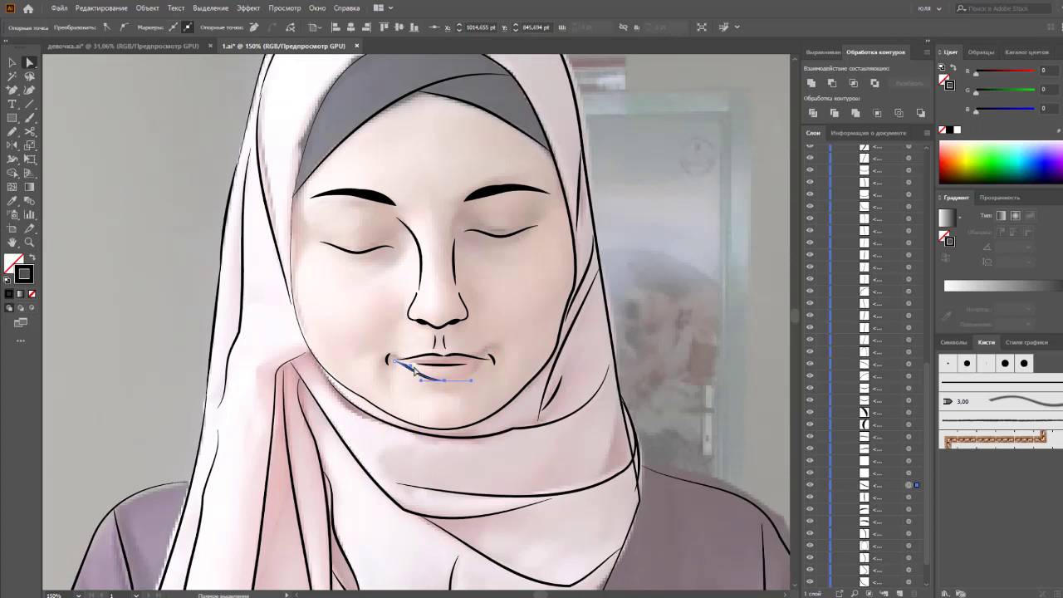
{"action": "key", "text": "v"}
{"action": "key", "text": "shift+w"}
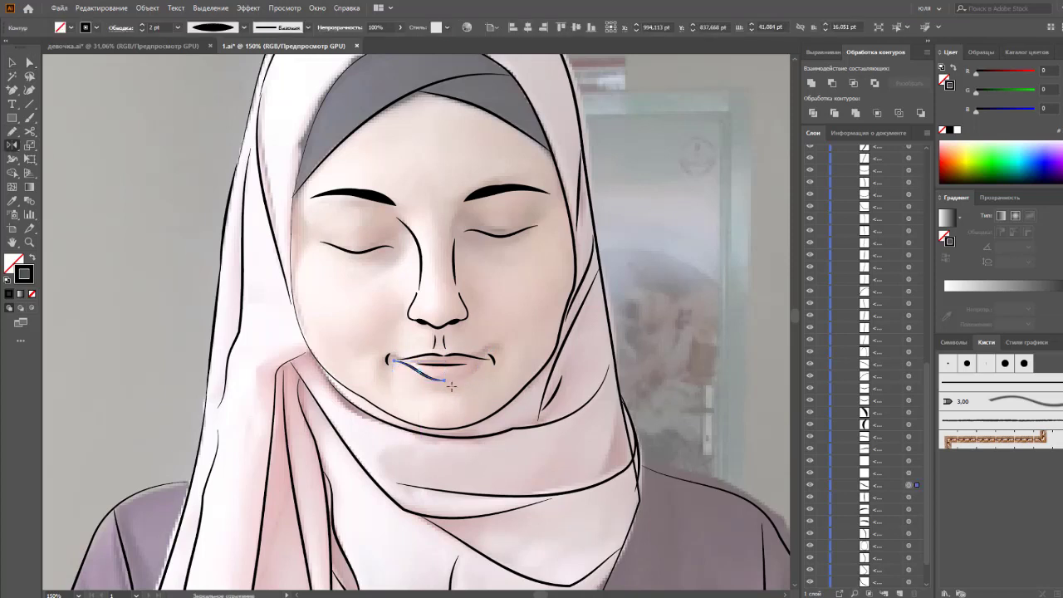
{"action": "key", "text": "v"}
{"action": "right_click", "coordinate": [443, 388]}
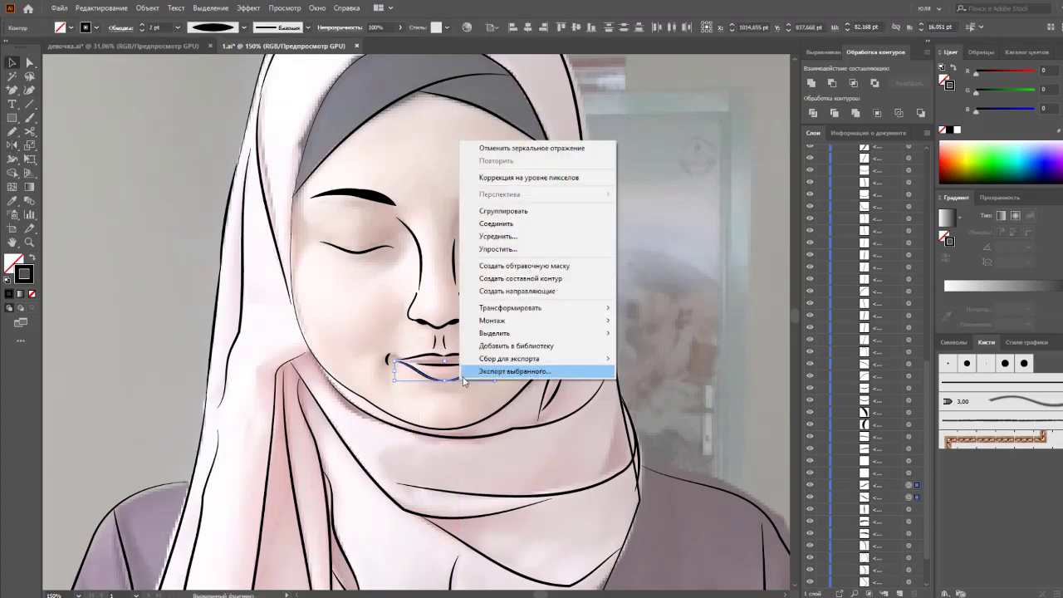
{"action": "left_click", "coordinate": [496, 224]}
{"action": "left_click", "coordinate": [443, 405]}
Step: Nudge an upper lip anchor and zoom to 200% around the face
{"action": "left_click", "coordinate": [495, 360]}
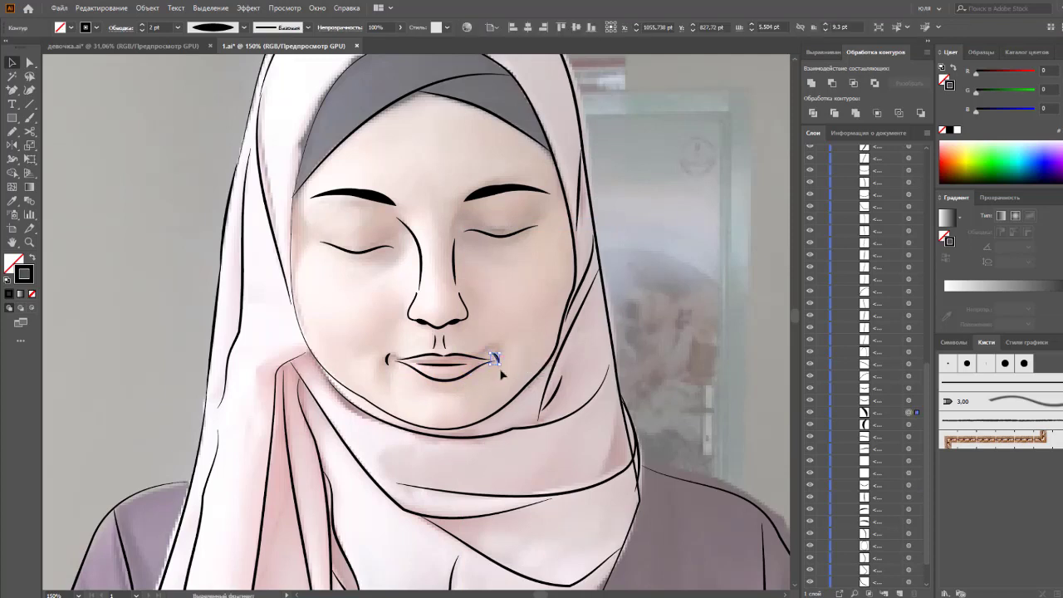
{"action": "left_click", "coordinate": [432, 357]}
{"action": "key", "text": "a"}
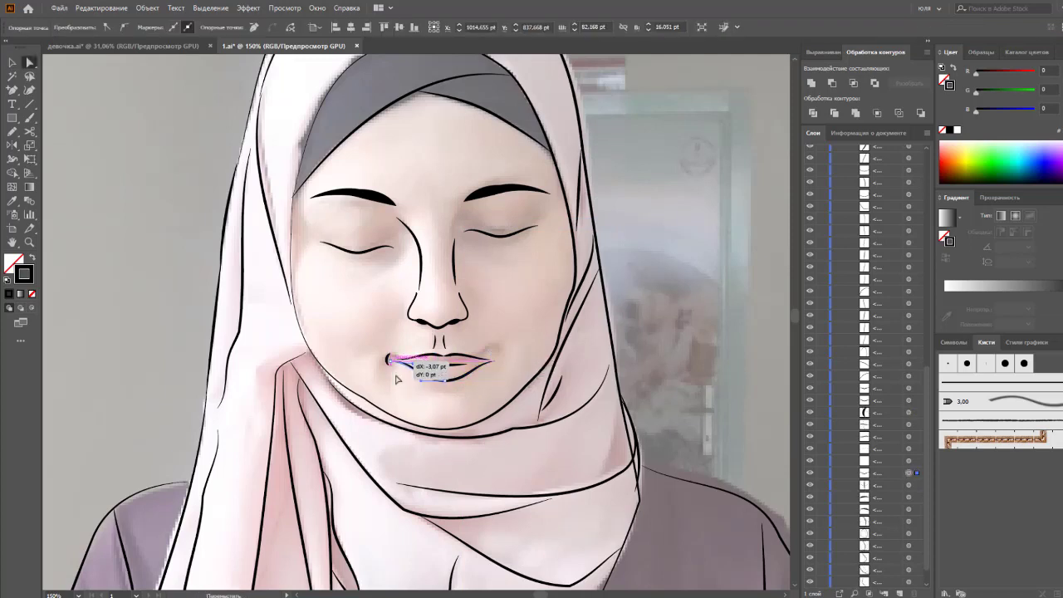
{"action": "left_click_drag", "start_coordinate": [395, 360], "coordinate": [446, 342]}
{"action": "left_click", "coordinate": [407, 380]}
{"action": "key", "text": "v"}
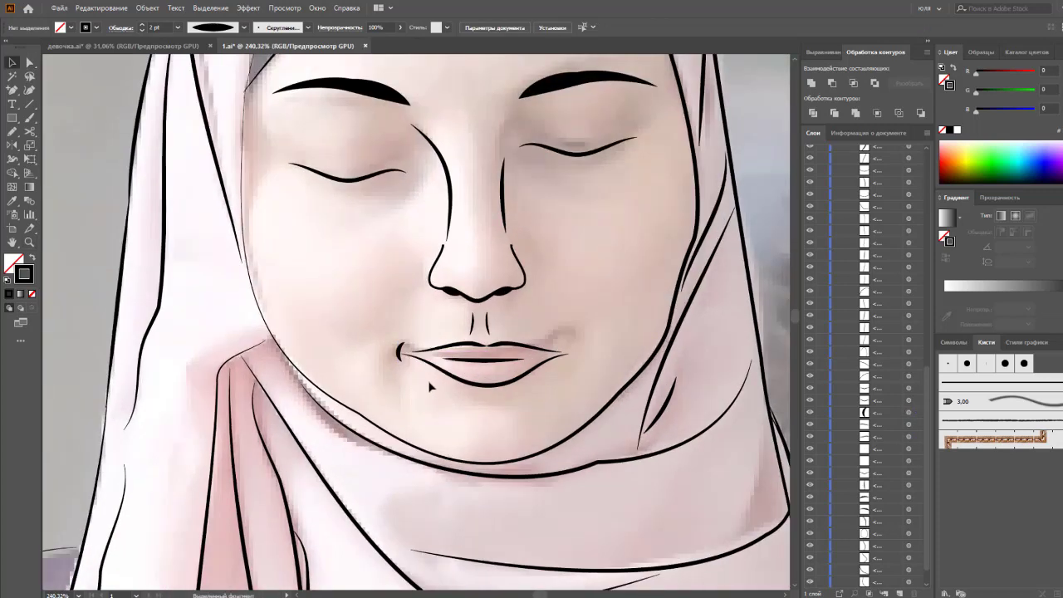
{"action": "key", "text": "ctrl+minus"}
{"action": "key", "text": "ctrl+minus"}
{"action": "key", "text": "ctrl+minus"}
{"action": "key", "text": "ctrl+plus"}
{"action": "key", "text": "ctrl+plus"}
{"action": "key", "text": "ctrl+plus"}
Step: Reflect the left mouth-corner mark to place a copy at the right corner
{"action": "left_click", "coordinate": [402, 346]}
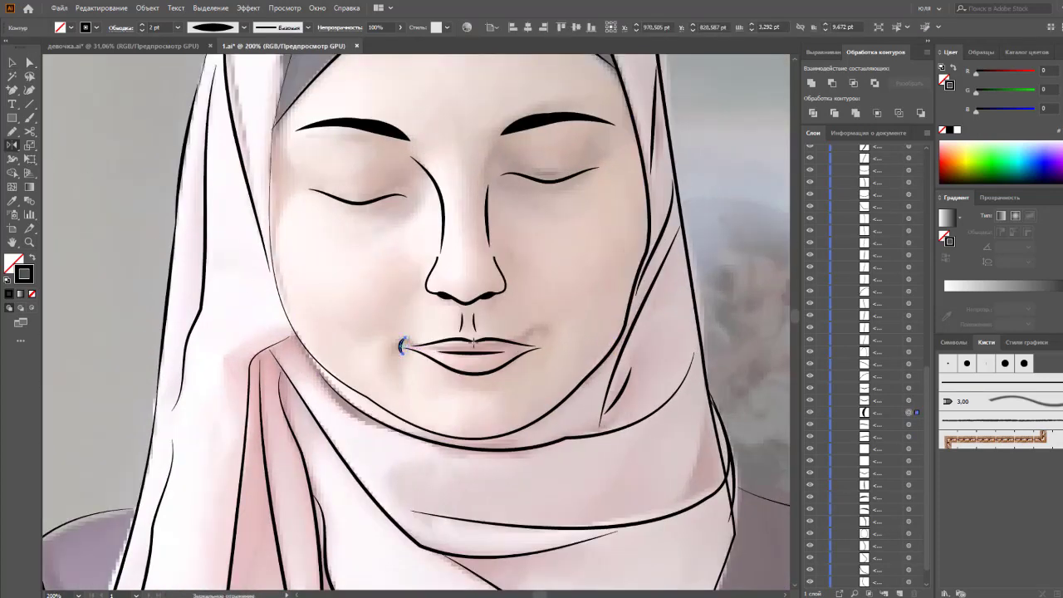
{"action": "key", "text": "v"}
{"action": "mouse_move", "coordinate": [401, 346]}
{"action": "left_mouse_down"}
{"action": "mouse_move", "coordinate": [558, 365]}
{"action": "mouse_move", "coordinate": [545, 345]}
{"action": "left_mouse_up"}
{"action": "left_click", "coordinate": [560, 344]}
Step: Move the lower lip's left and right ends onto the mouth corners
{"action": "key", "text": "a"}
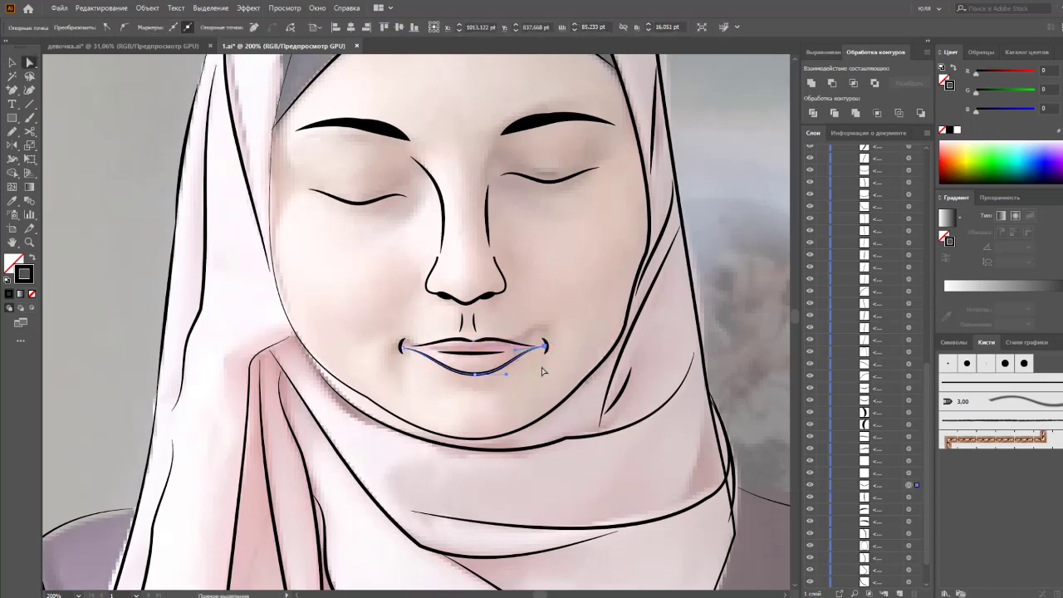
{"action": "key", "text": "v"}
{"action": "left_click", "coordinate": [498, 373]}
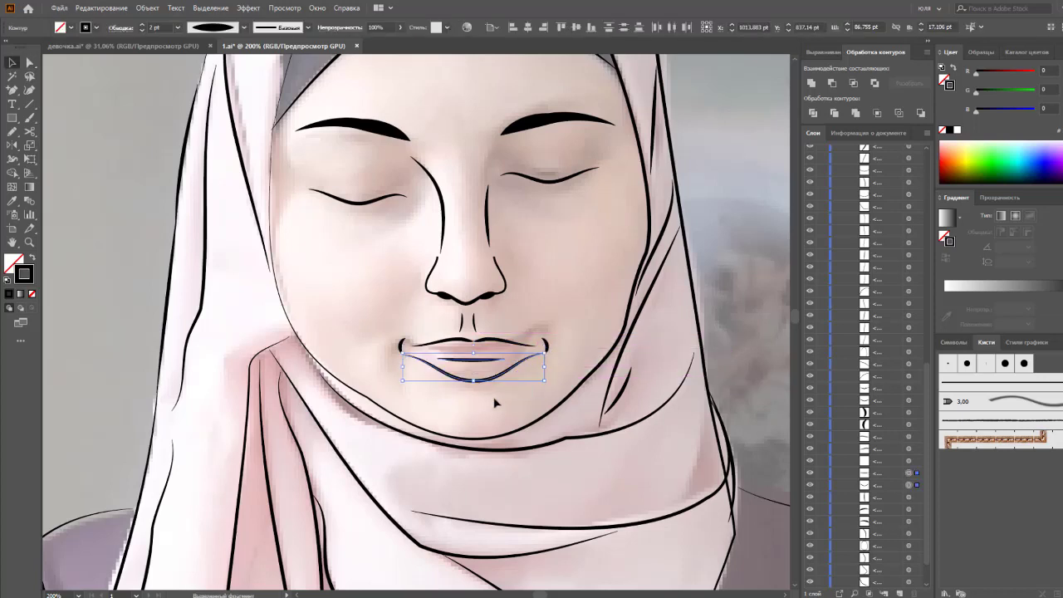
{"action": "left_click", "coordinate": [494, 402]}
{"action": "key", "text": "a"}
{"action": "left_click_drag", "start_coordinate": [548, 351], "coordinate": [550, 347]}
{"action": "left_click_drag", "start_coordinate": [402, 349], "coordinate": [404, 349]}
Step: Pull a lip-line point toward the right mouth corner and adjust its curve handle
{"action": "left_click", "coordinate": [437, 404]}
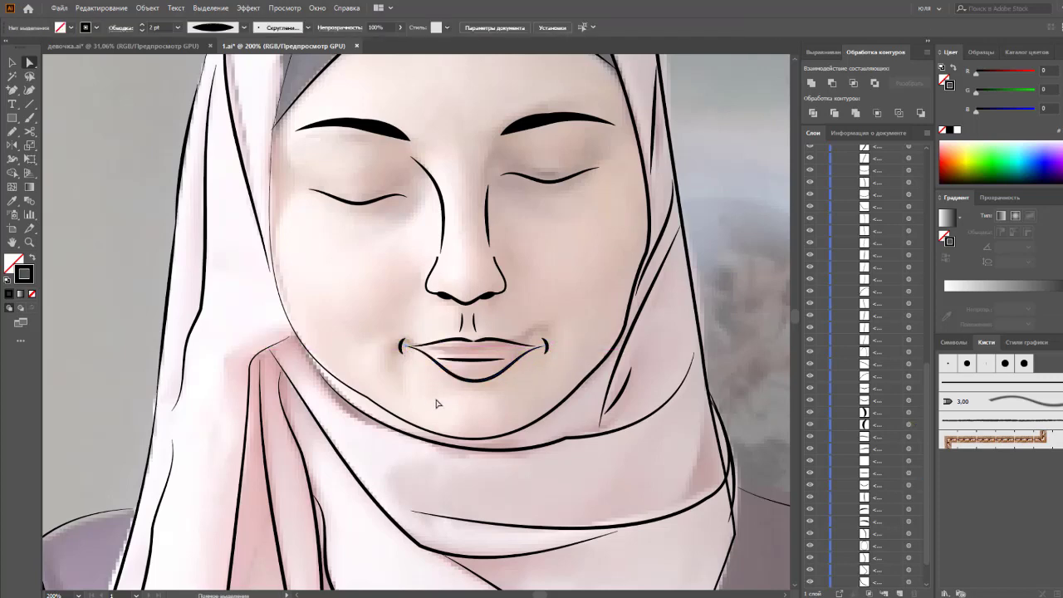
{"action": "scroll", "coordinate": [434, 401], "scroll_direction": "down", "scroll_amount": 5}
{"action": "scroll", "coordinate": [474, 308], "scroll_direction": "up", "scroll_amount": 3}
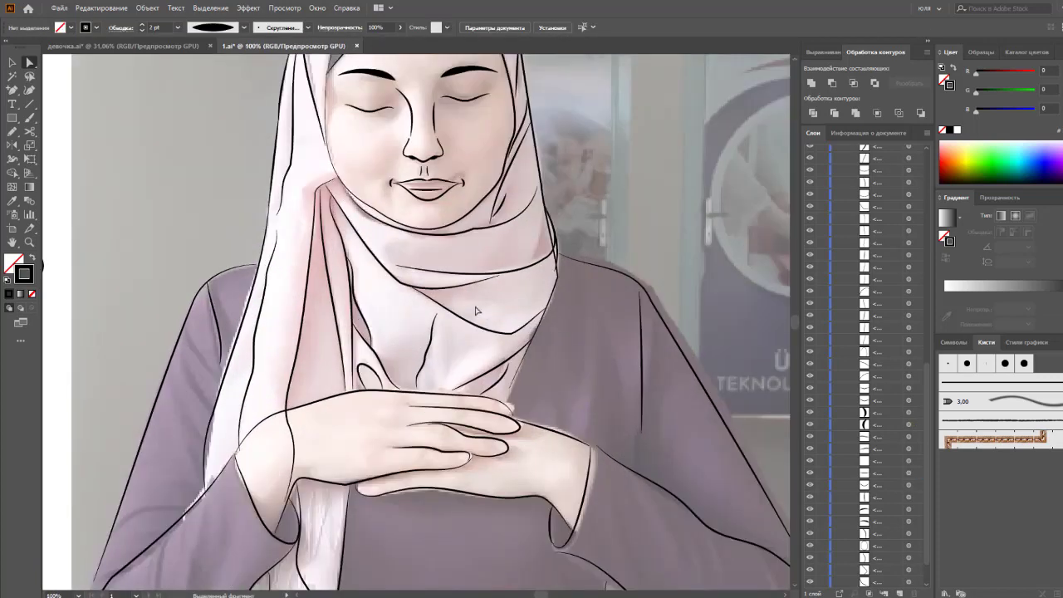
{"action": "scroll", "coordinate": [441, 365], "scroll_direction": "up", "scroll_amount": 1}
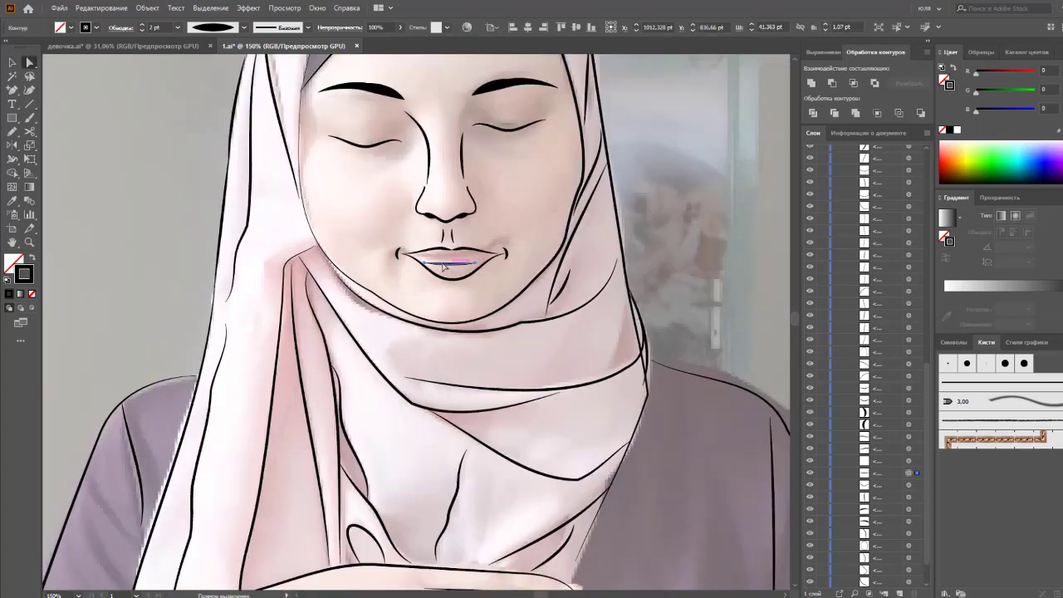
{"action": "mouse_move", "coordinate": [427, 260]}
{"action": "left_mouse_down"}
{"action": "mouse_move", "coordinate": [476, 265]}
{"action": "mouse_move", "coordinate": [496, 252]}
{"action": "left_mouse_up"}
{"action": "key", "text": "plus"}
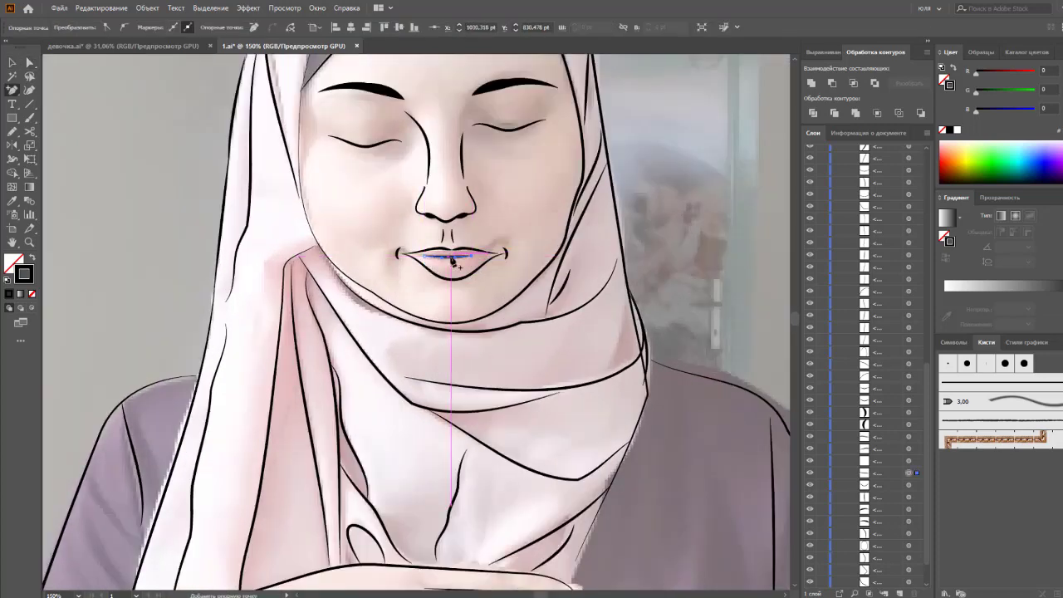
{"action": "left_click", "coordinate": [451, 258]}
{"action": "key", "text": "Return"}
{"action": "key", "text": "a"}
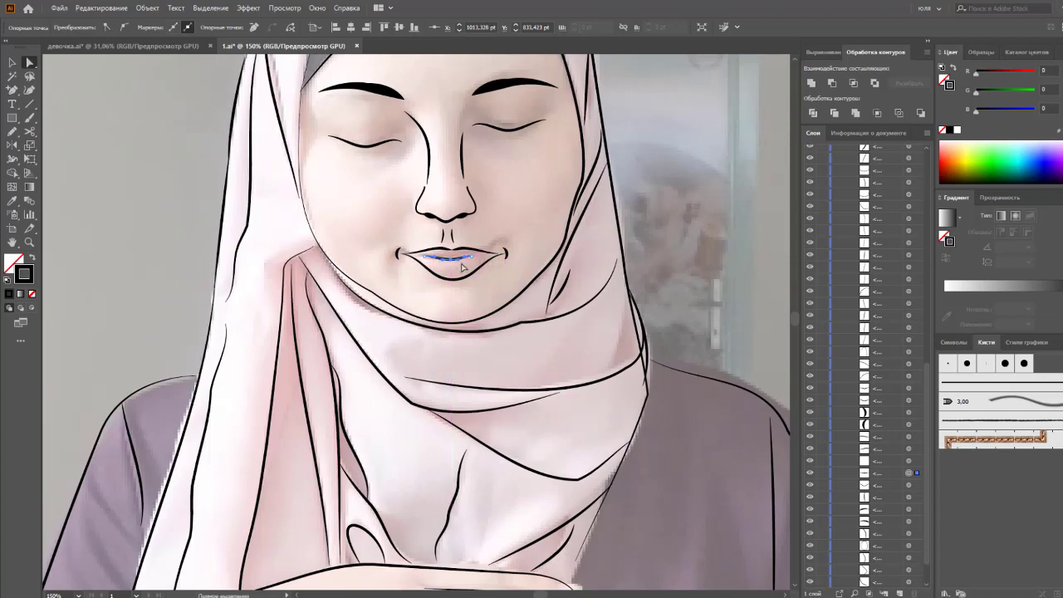
{"action": "left_click_drag", "start_coordinate": [473, 262], "coordinate": [493, 271]}
Step: Move the line between the lips down about 2.5 pt
{"action": "key", "text": "v"}
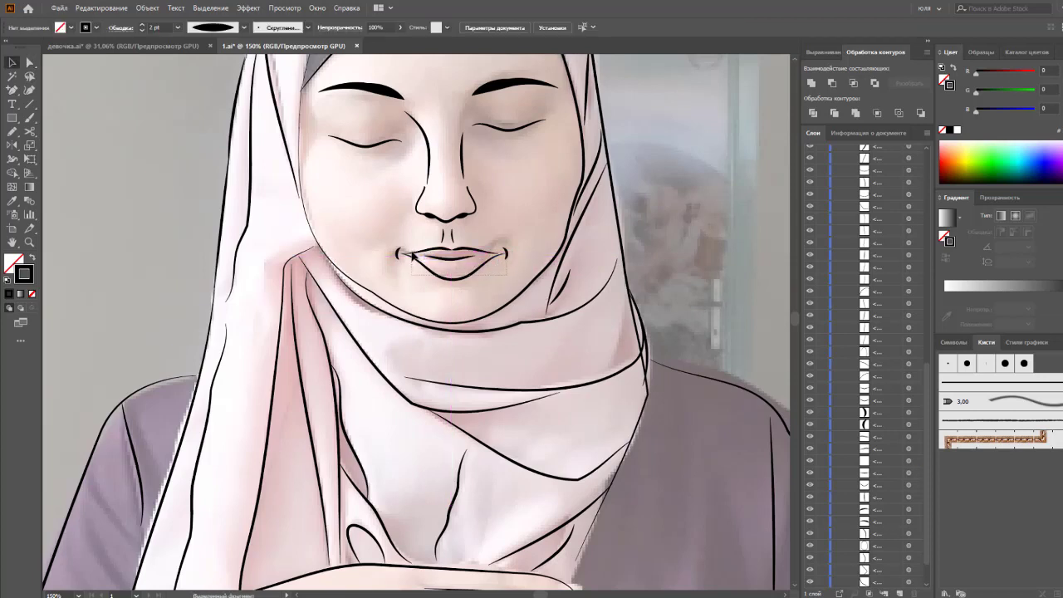
{"action": "left_click", "coordinate": [449, 265]}
{"action": "left_click_drag", "start_coordinate": [470, 262], "coordinate": [501, 278]}
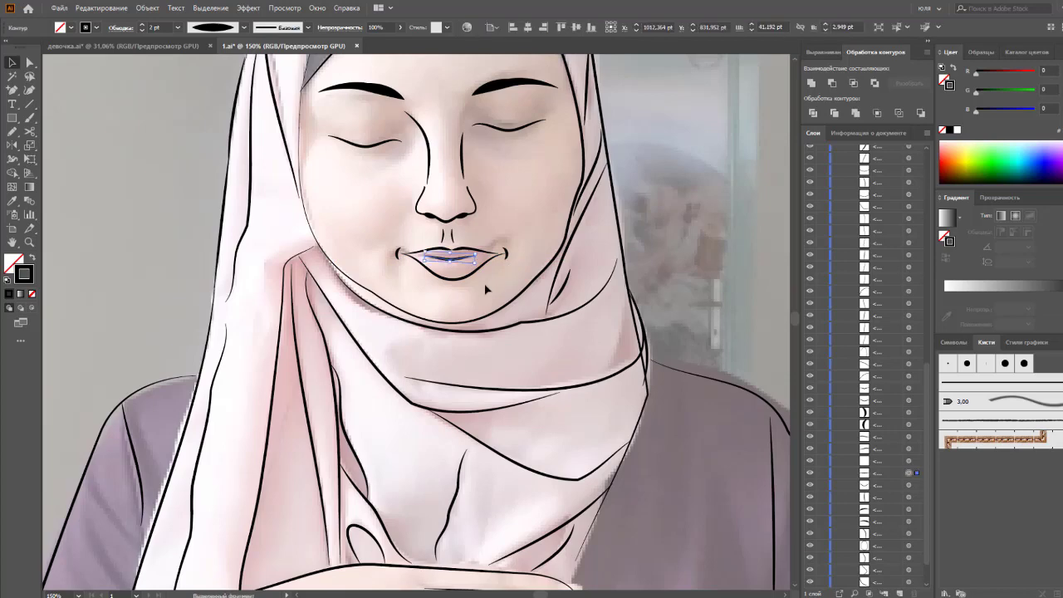
Step: Nudge a lower-lip anchor and the left lip corner slightly right
{"action": "key", "text": "ctrl+plus"}
{"action": "left_click", "coordinate": [428, 326]}
{"action": "key", "text": "Return"}
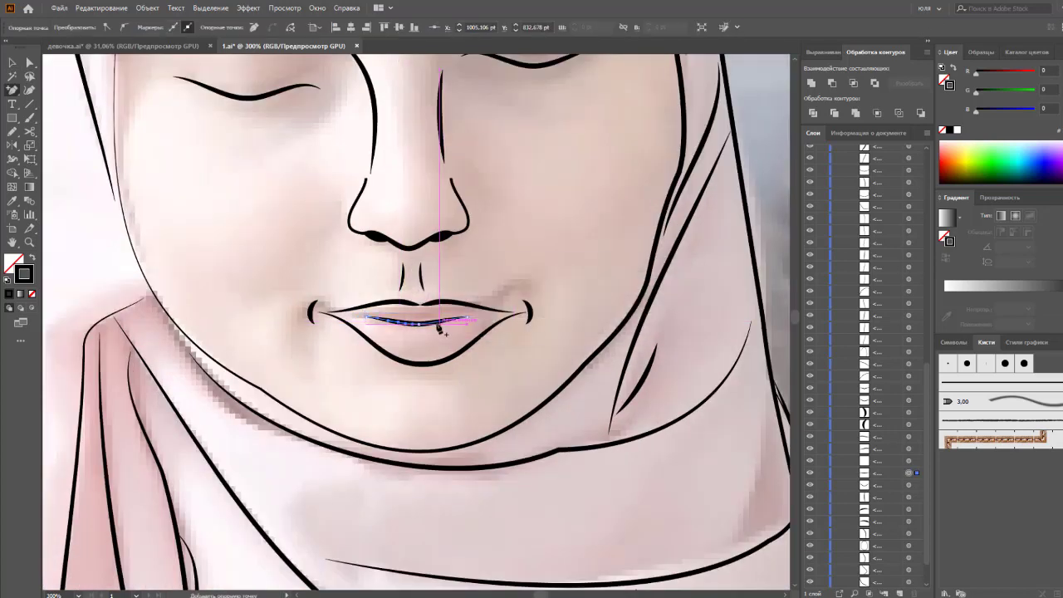
{"action": "key", "text": "a"}
{"action": "left_click_drag", "start_coordinate": [438, 325], "coordinate": [442, 324]}
{"action": "left_click", "coordinate": [430, 336]}
{"action": "key", "text": "v"}
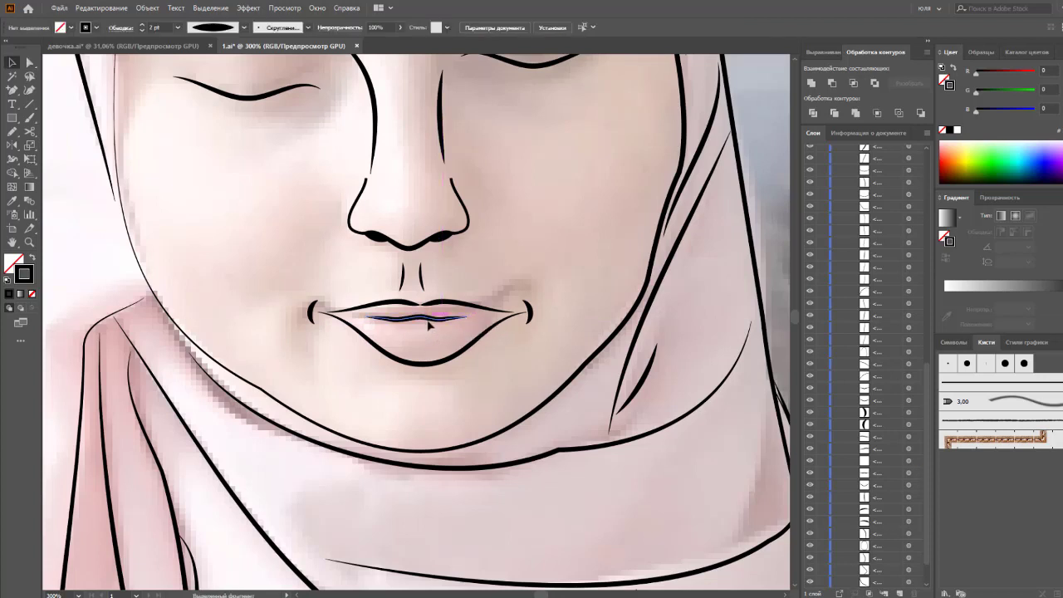
{"action": "left_click", "coordinate": [432, 368]}
{"action": "left_click", "coordinate": [427, 380]}
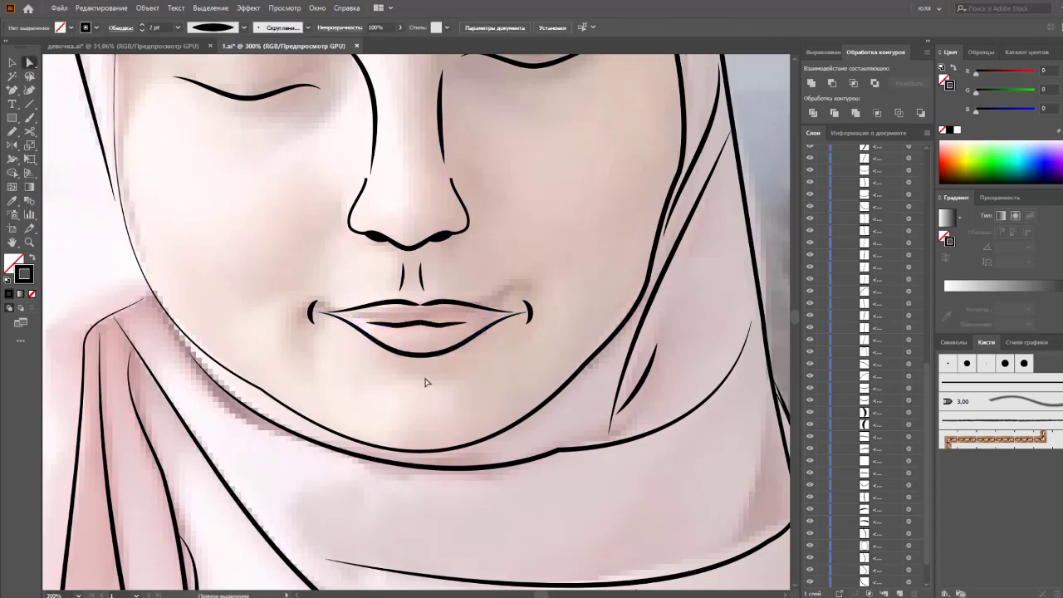
{"action": "key", "text": "a"}
{"action": "left_click_drag", "start_coordinate": [312, 321], "coordinate": [316, 322]}
{"action": "key", "text": "ctrl+minus"}
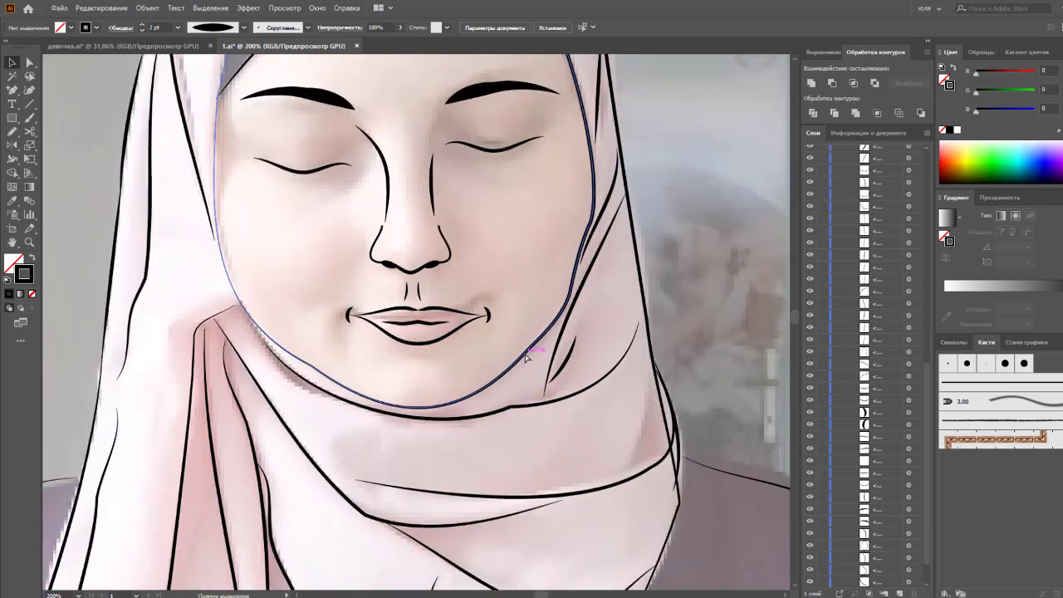
{"action": "key", "text": "ctrl+minus"}
{"action": "key", "text": "ctrl+minus"}
{"action": "key", "text": "ctrl+minus"}
{"action": "key", "text": "ctrl+plus"}
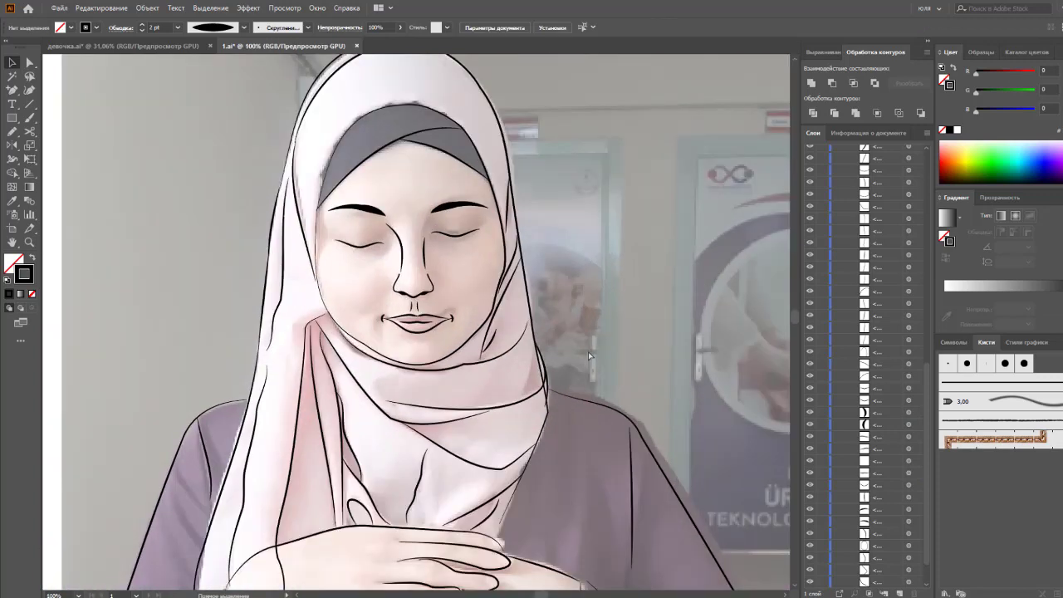
{"action": "key", "text": "ctrl+plus"}
{"action": "key", "text": "ctrl+minus"}
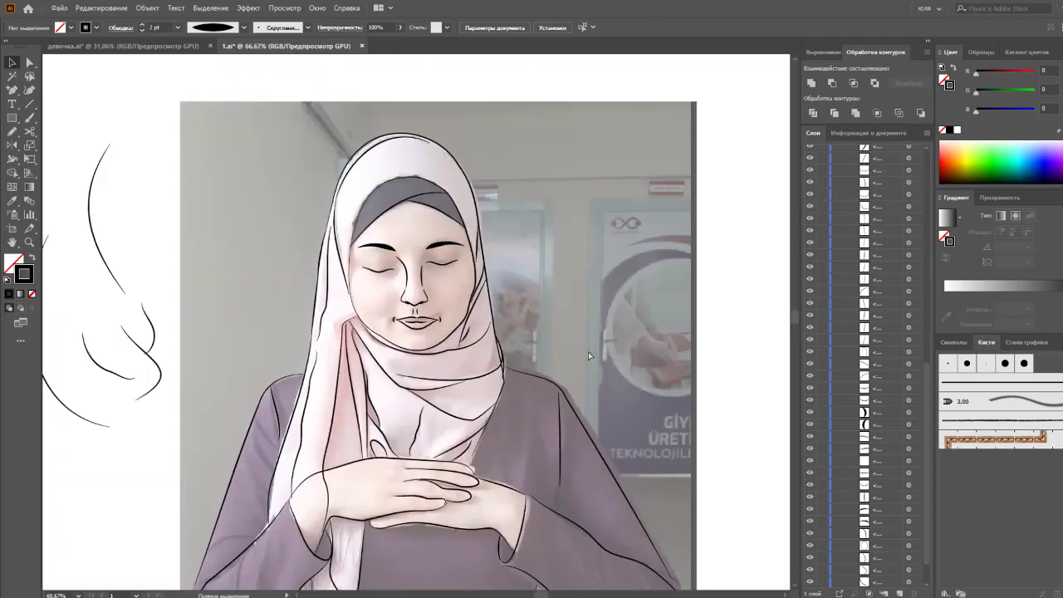
{"action": "key", "text": "ctrl+minus"}
{"action": "key", "text": "ctrl+plus"}
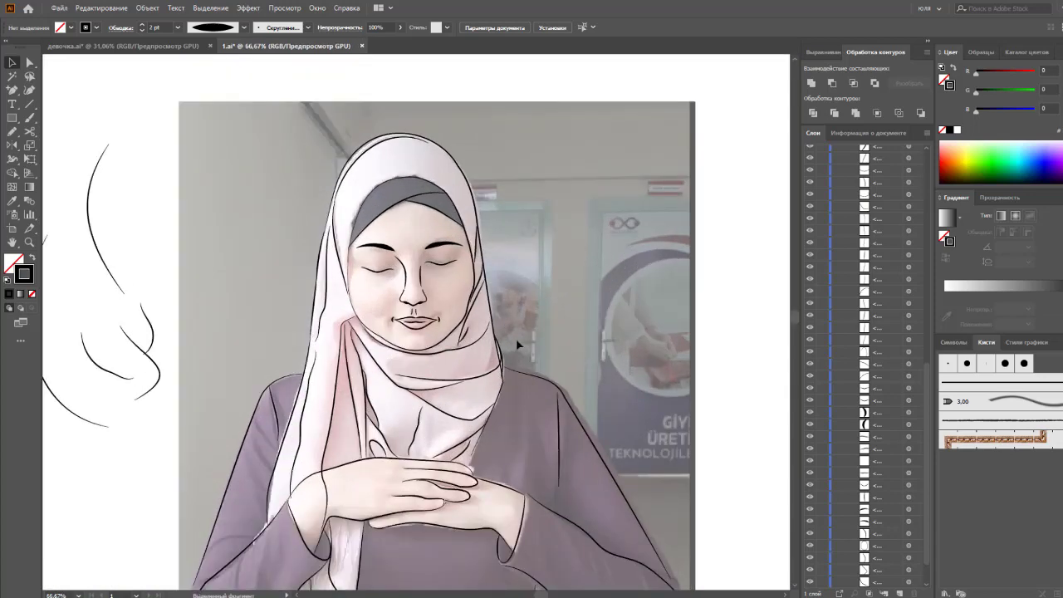
{"action": "scroll", "coordinate": [516, 341], "scroll_direction": "up", "scroll_amount": 1}
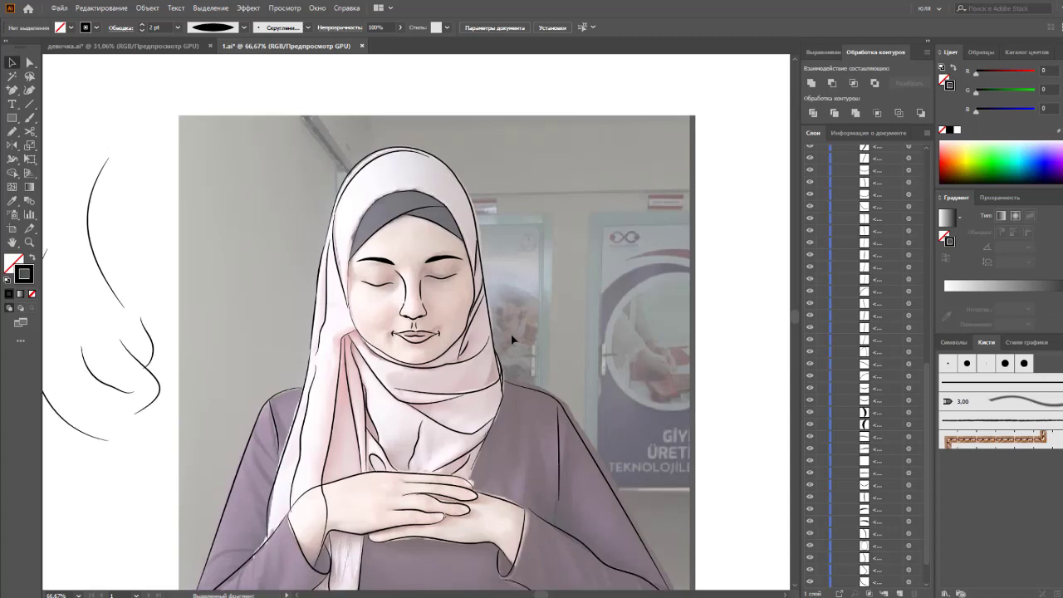
{"action": "key", "text": "ctrl+plus"}
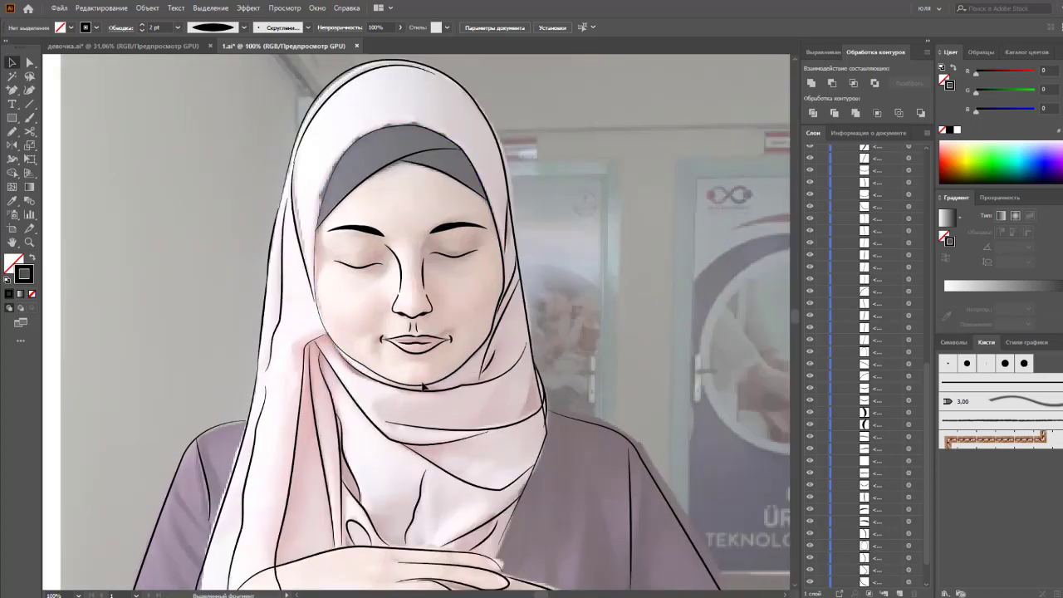
Step: Refine the face outline by nudging its left jawline anchors with Direct Selection
{"action": "left_click", "coordinate": [422, 386]}
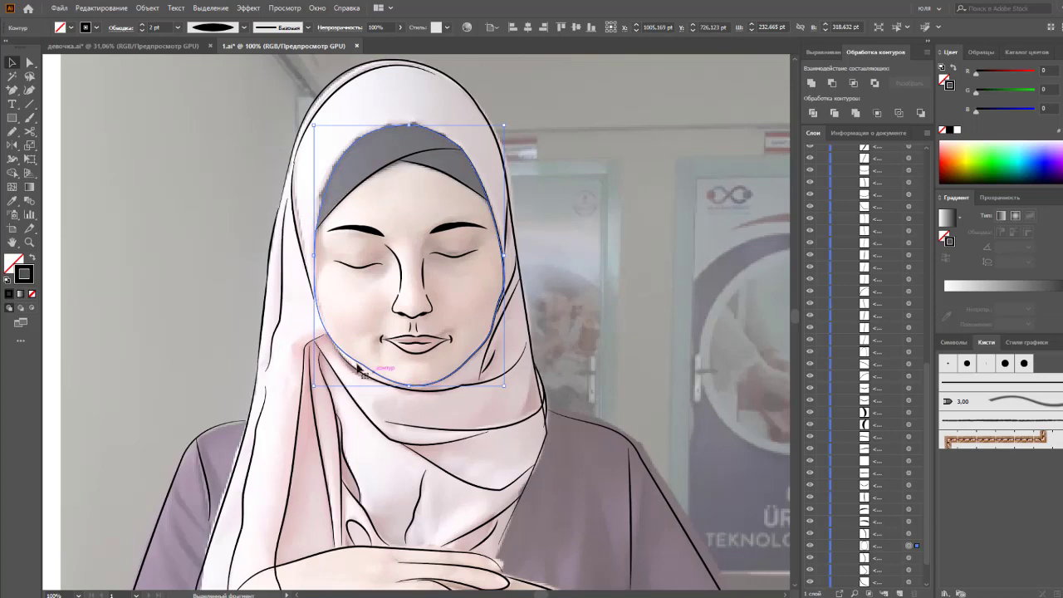
{"action": "key", "text": "a"}
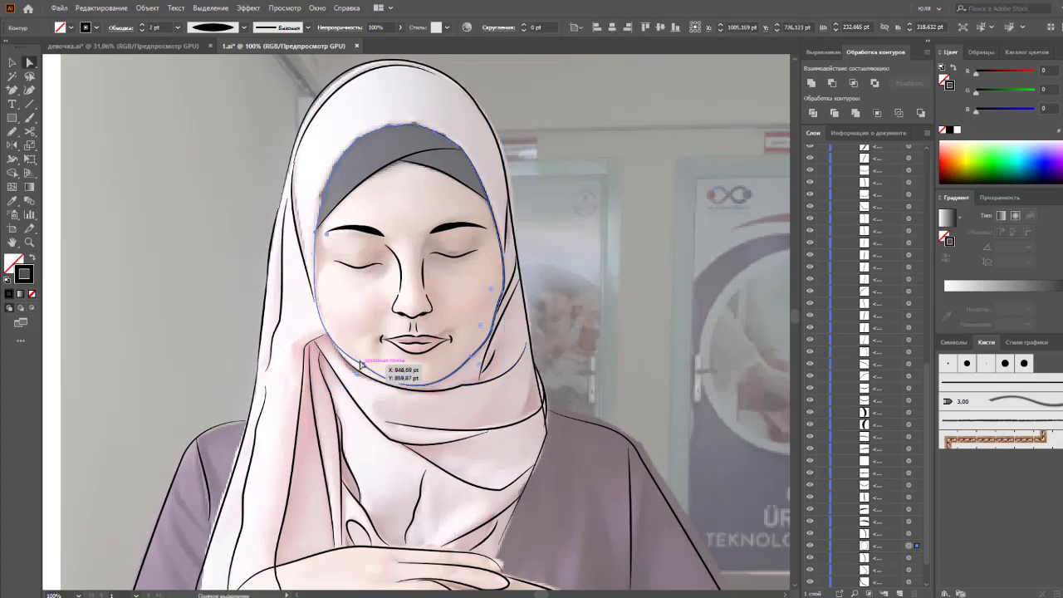
{"action": "left_click", "coordinate": [360, 365]}
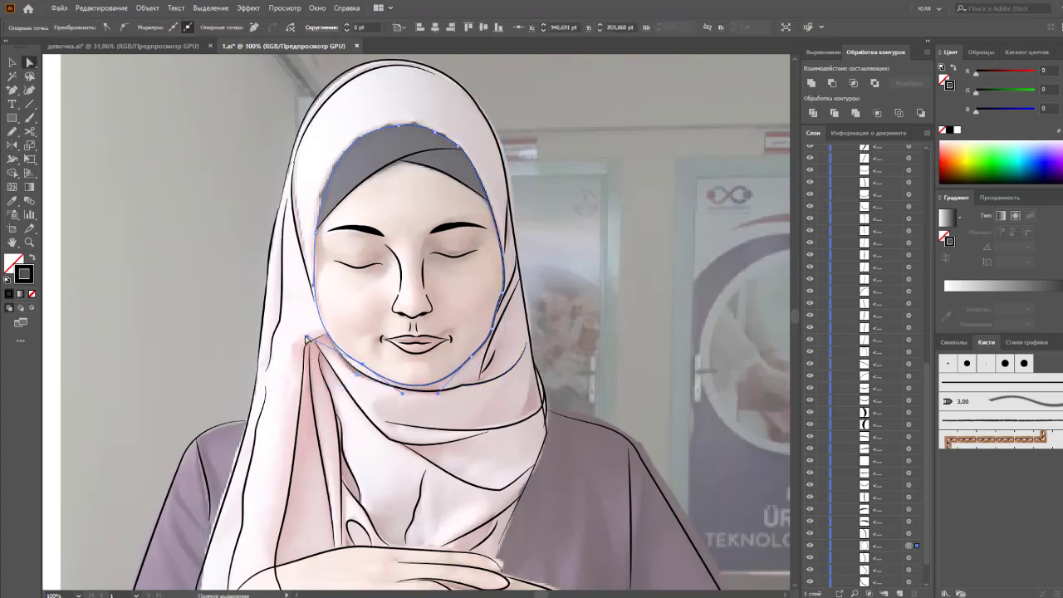
{"action": "left_click_drag", "start_coordinate": [308, 339], "coordinate": [309, 334]}
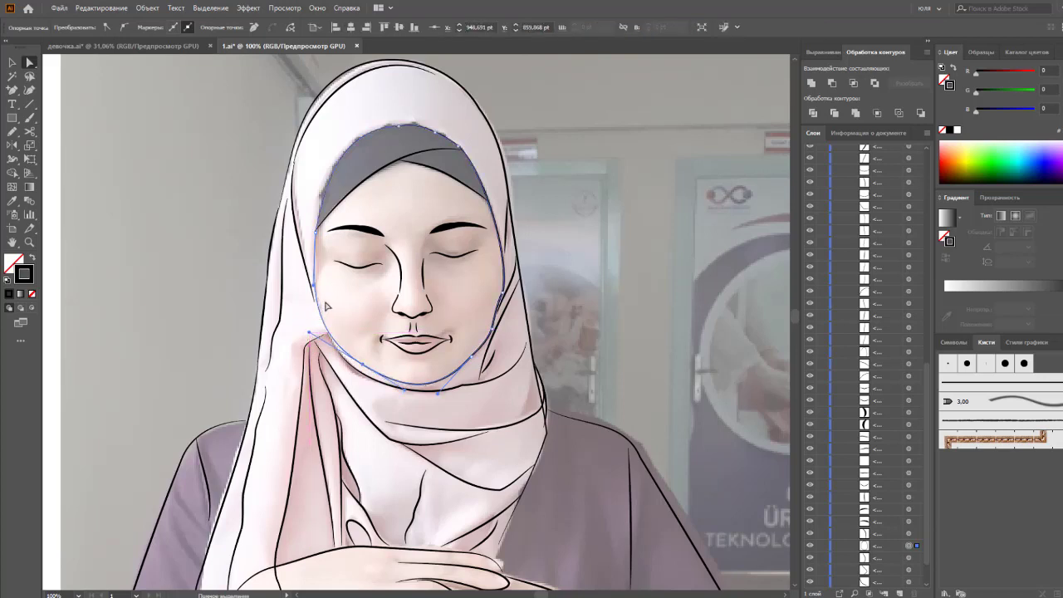
{"action": "left_click_drag", "start_coordinate": [315, 287], "coordinate": [319, 287]}
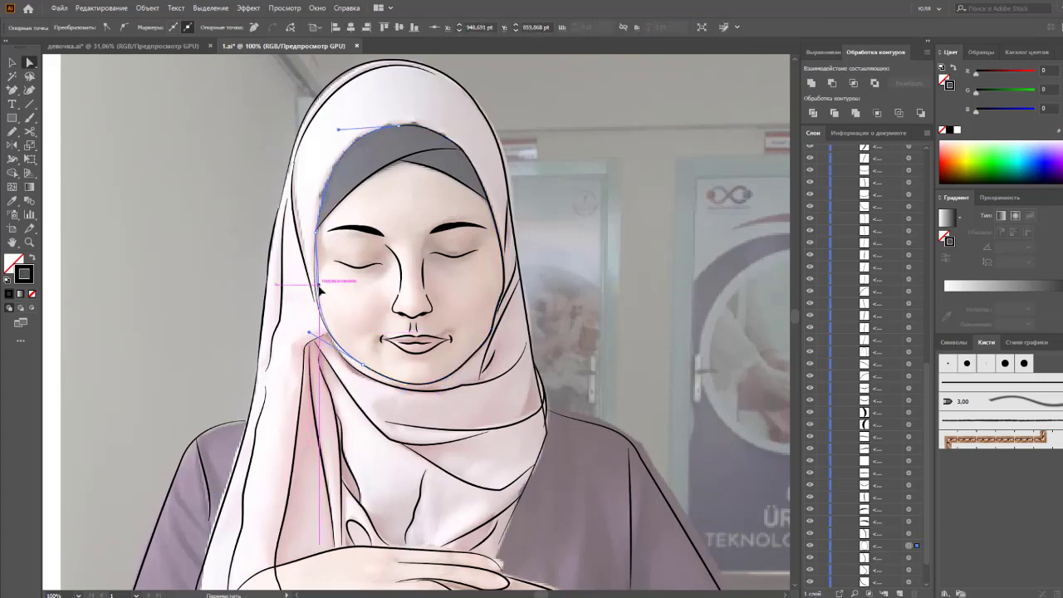
{"action": "left_click", "coordinate": [344, 304]}
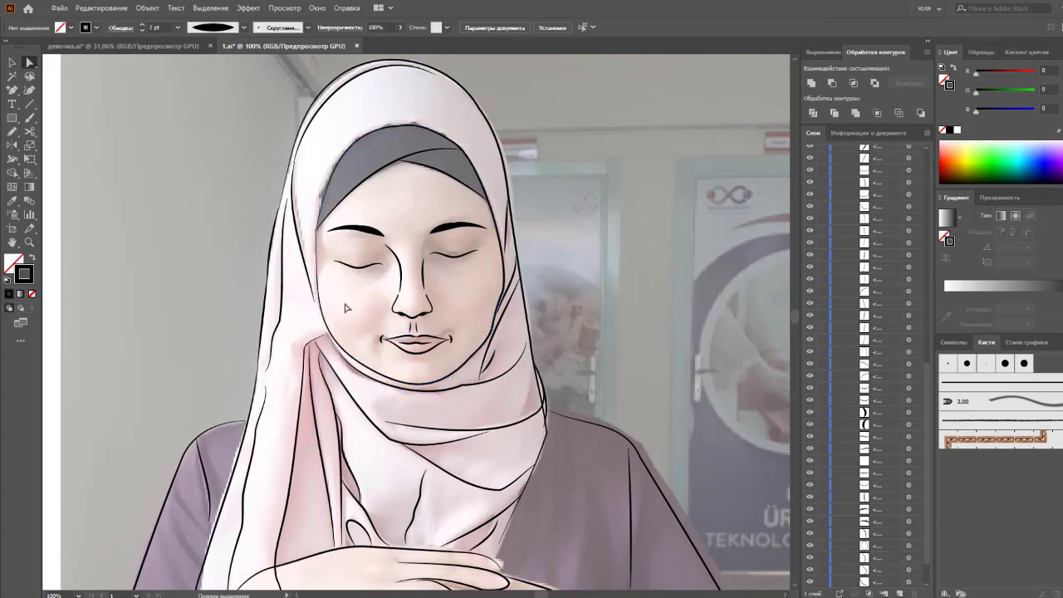
{"action": "left_click", "coordinate": [402, 383]}
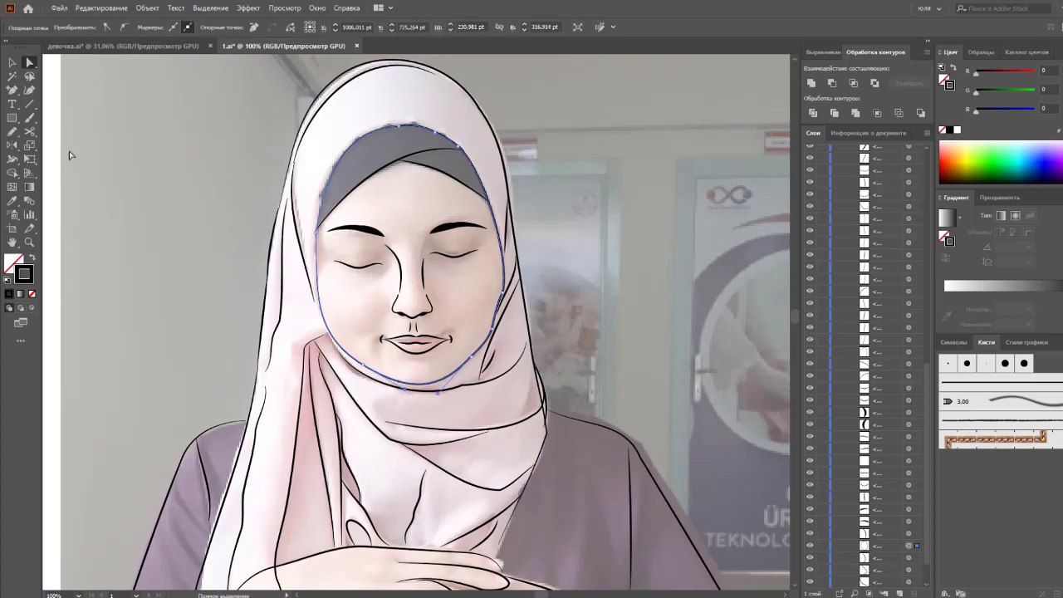
Step: Cut the face outline at the chin and top with Scissors and delete the right half
{"action": "left_click", "coordinate": [31, 131]}
{"action": "left_click", "coordinate": [415, 384]}
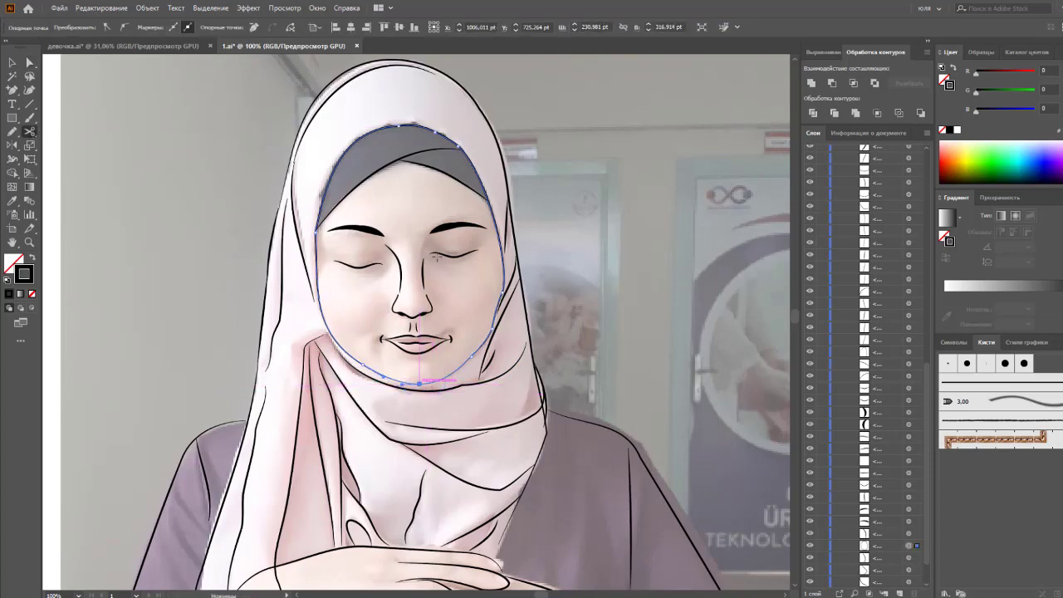
{"action": "left_click", "coordinate": [402, 126]}
{"action": "left_click", "coordinate": [13, 62]}
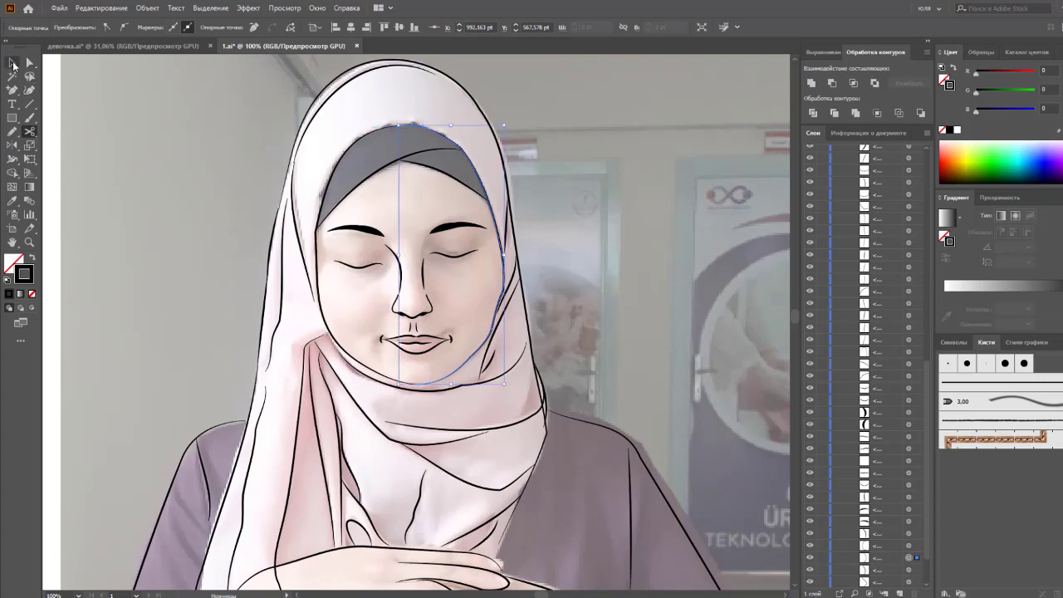
{"action": "key", "text": "Delete"}
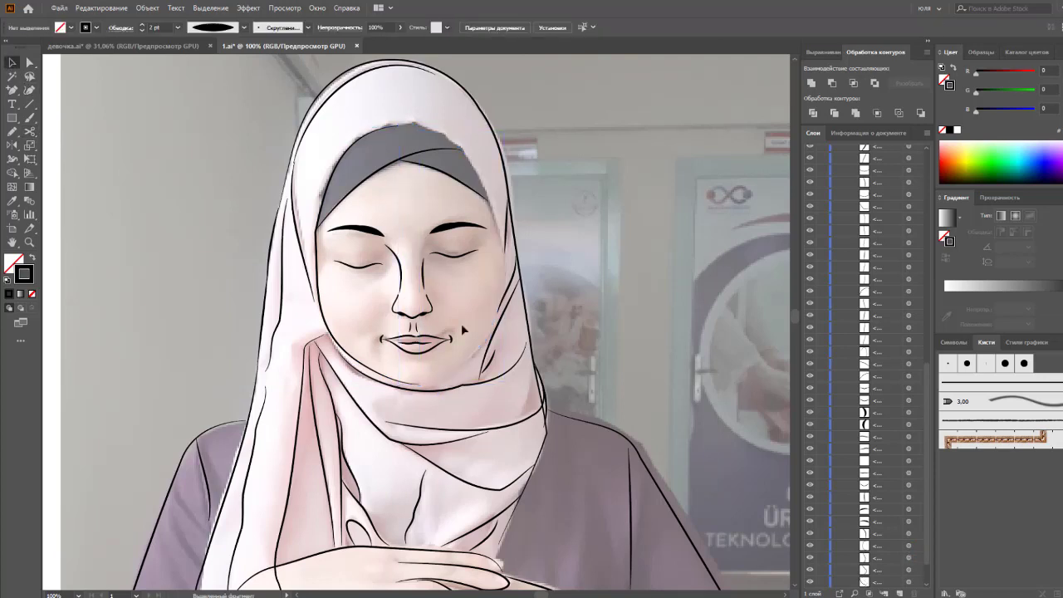
Step: Reflect a copy of the left face outline across to the right side
{"action": "left_click", "coordinate": [372, 368]}
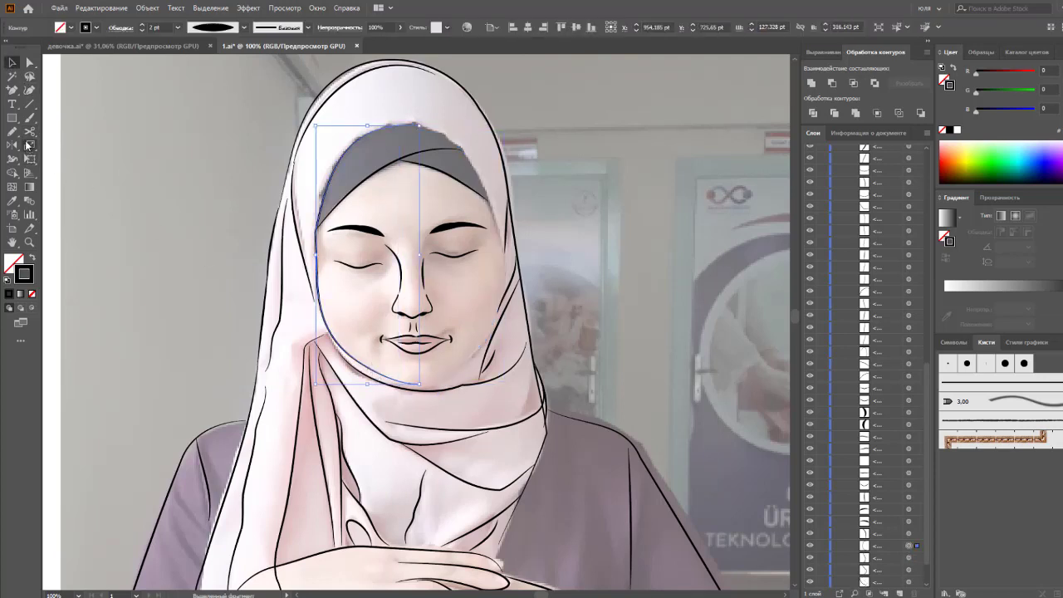
{"action": "left_click", "coordinate": [11, 145]}
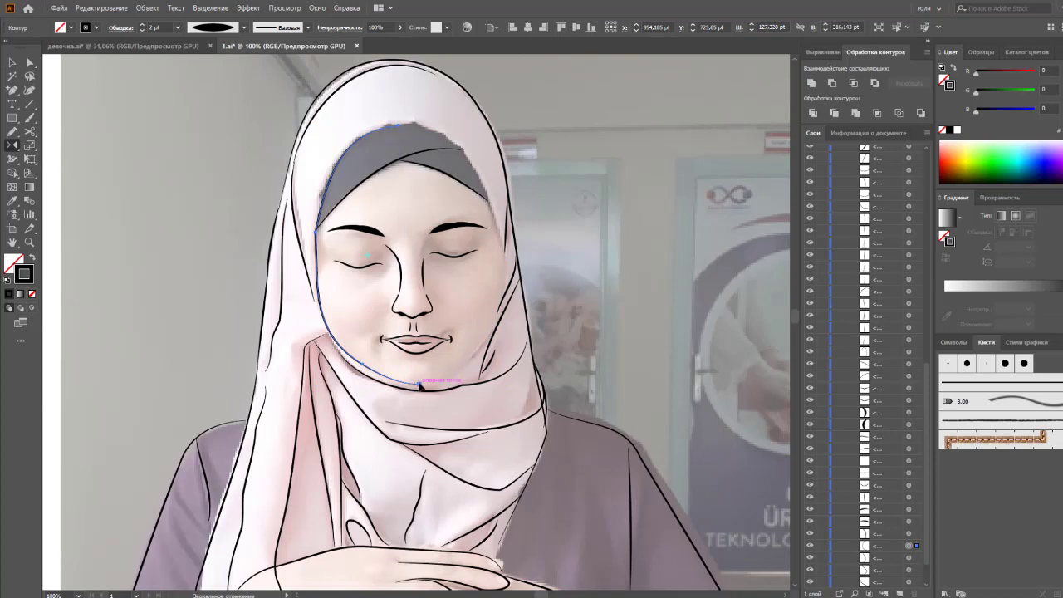
{"action": "left_click_drag", "start_coordinate": [340, 349], "coordinate": [501, 331]}
{"action": "key", "text": "alt+shift"}
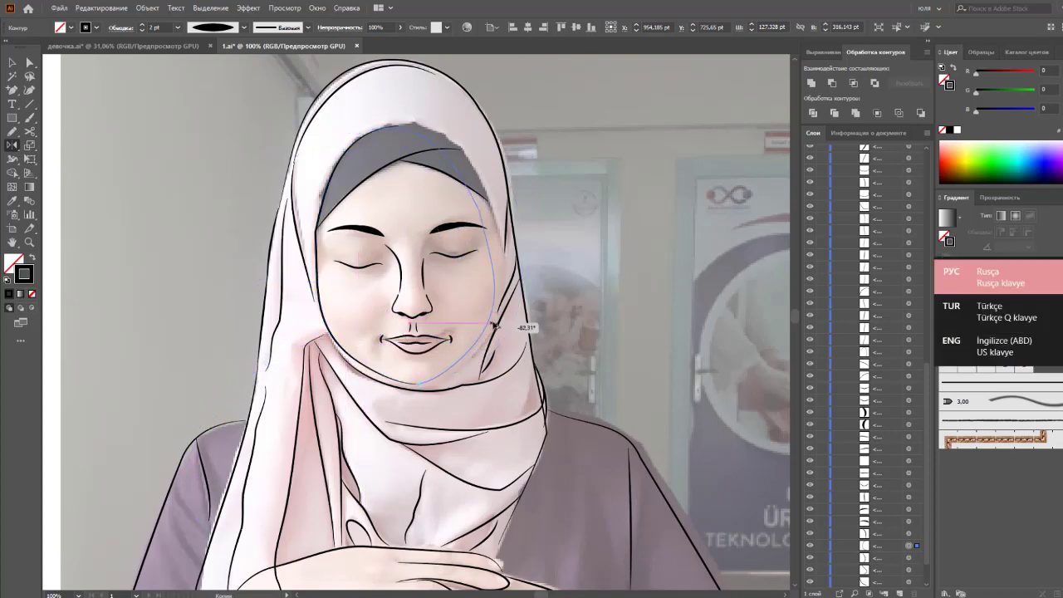
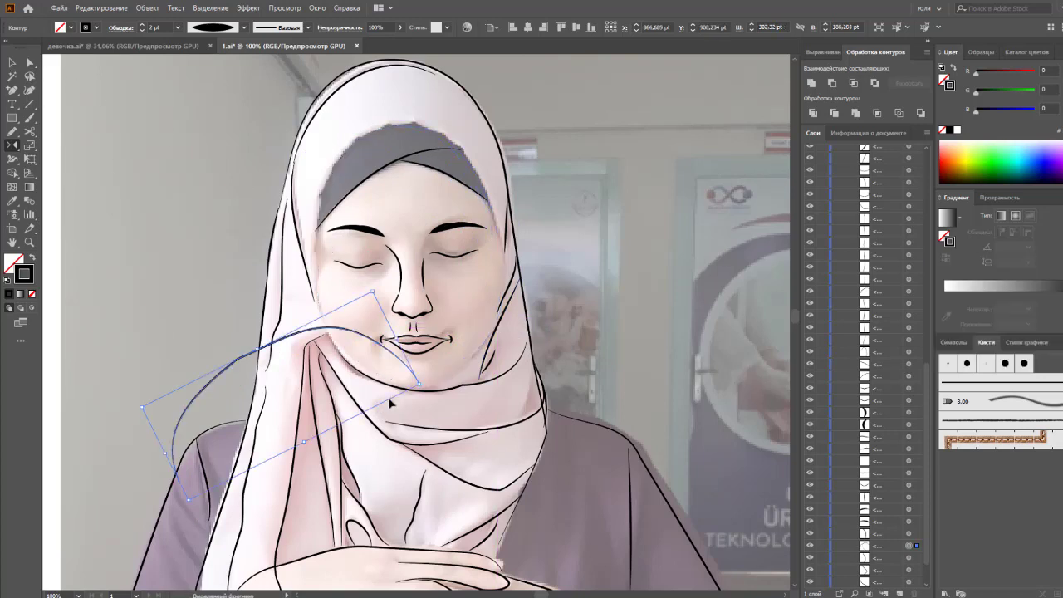
Step: Reflect an Alt-copy of the cheek line onto the right side of the face
{"action": "left_click_drag", "start_coordinate": [501, 327], "coordinate": [375, 387]}
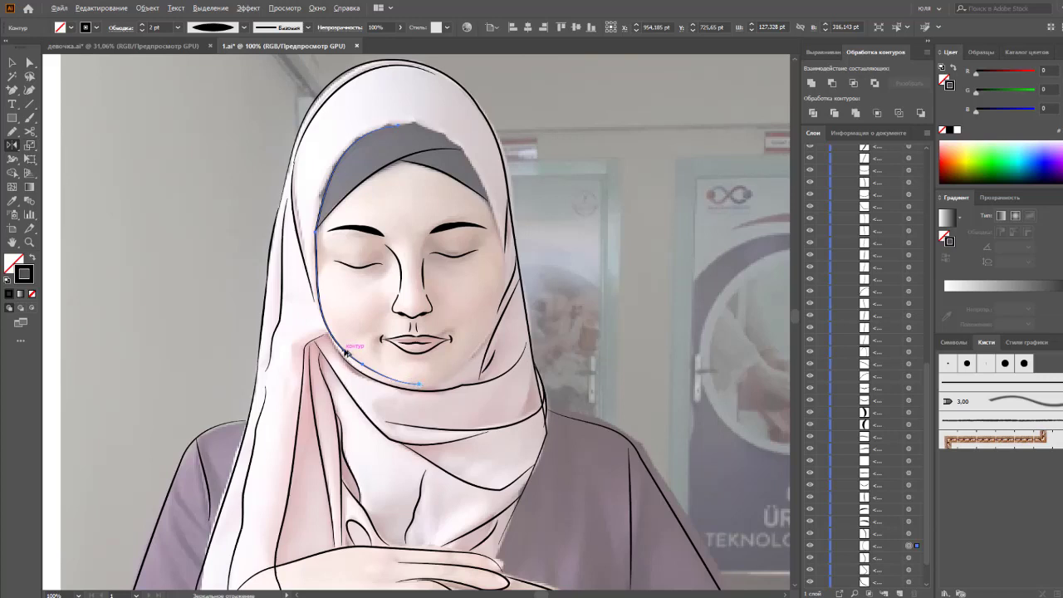
{"action": "left_click_drag", "start_coordinate": [346, 352], "coordinate": [511, 321]}
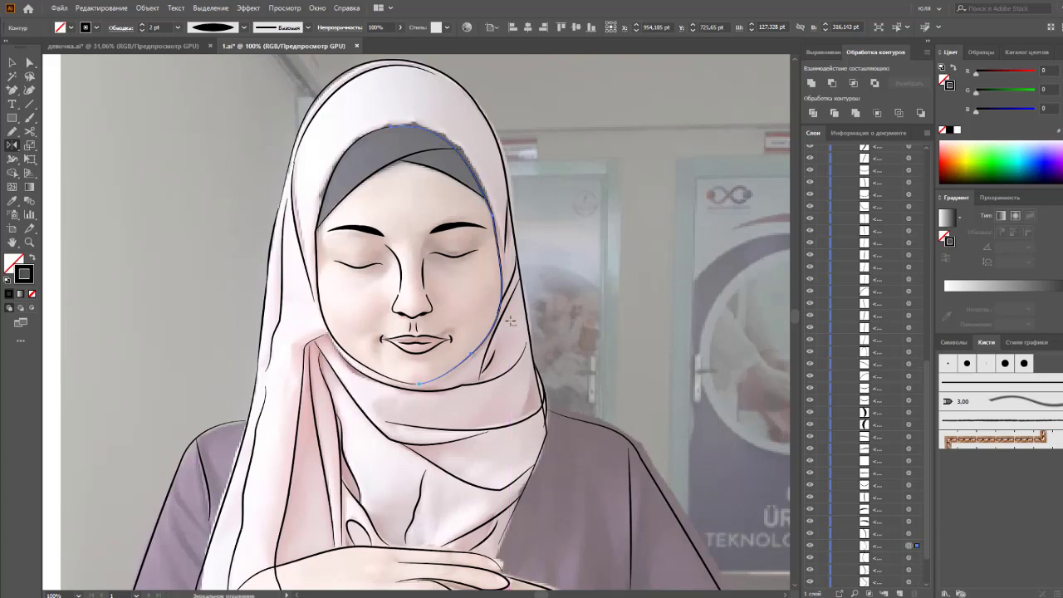
{"action": "left_click", "coordinate": [12, 63]}
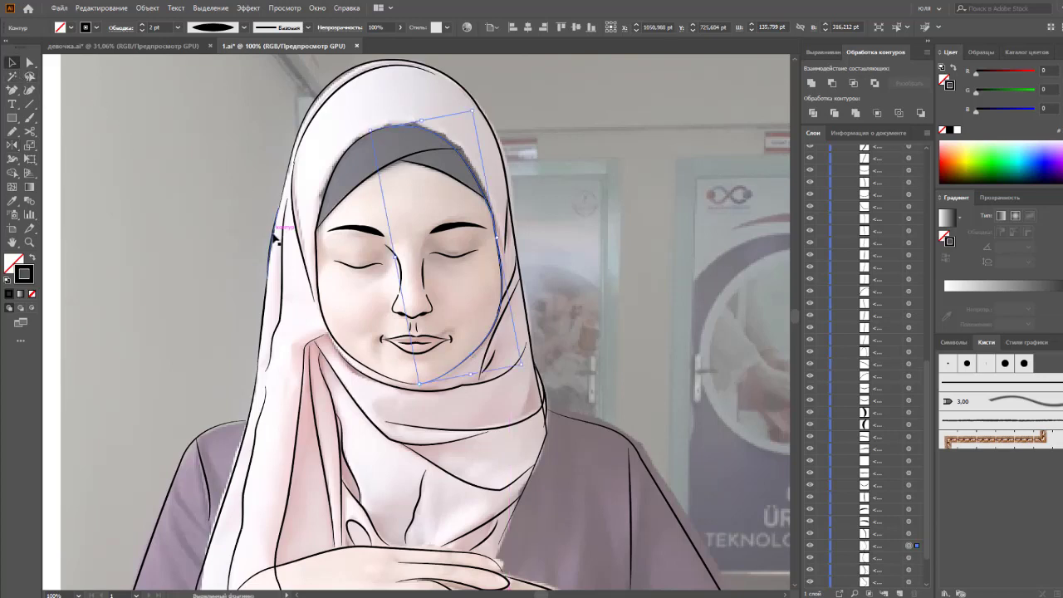
Step: Join both cheek lines into one face outline and nudge a right-cheek anchor slightly left
{"action": "left_click", "coordinate": [319, 264], "text": "shift"}
{"action": "right_click", "coordinate": [319, 266]}
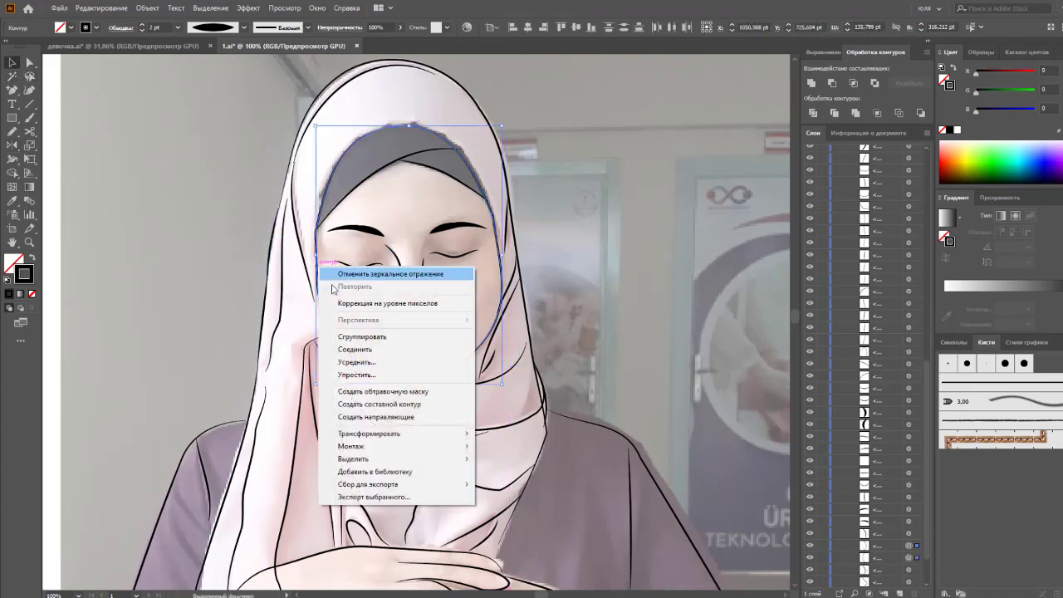
{"action": "left_click", "coordinate": [351, 352]}
{"action": "key", "text": "a"}
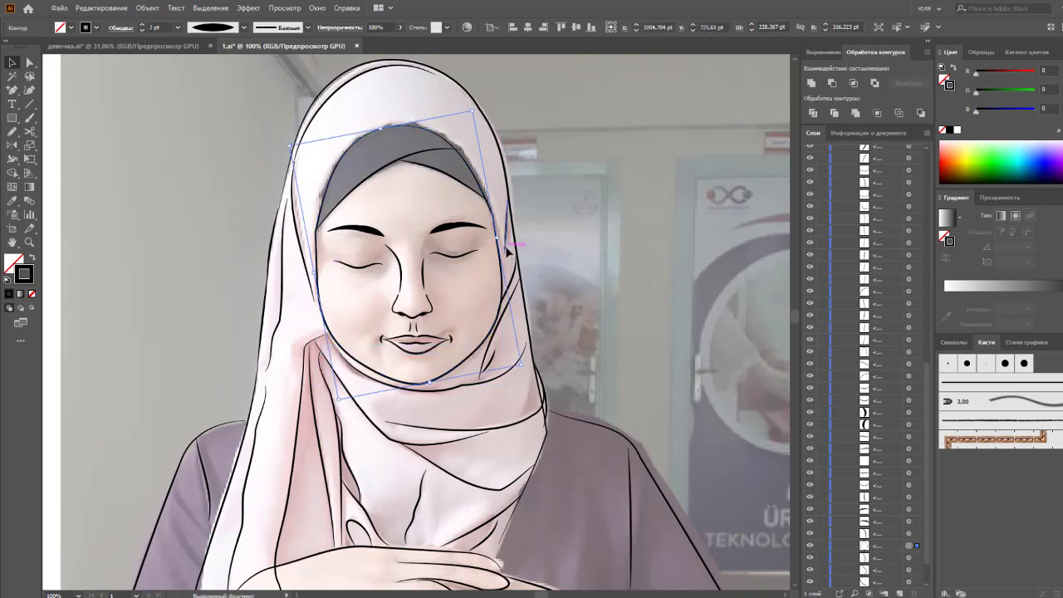
{"action": "left_click_drag", "start_coordinate": [506, 257], "coordinate": [504, 261]}
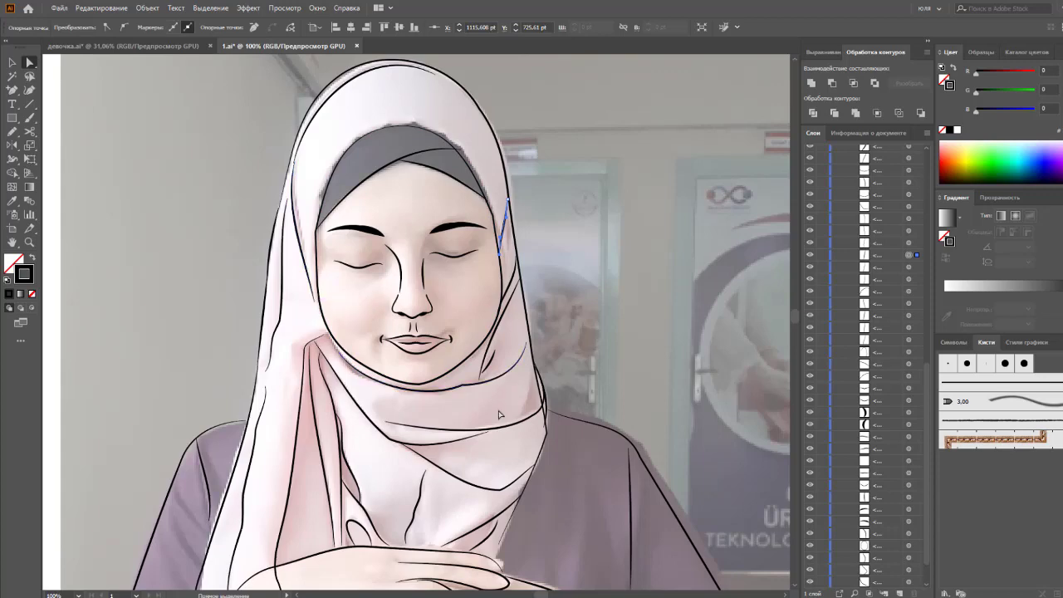
Step: Bring the hands and sleeves into view and try adding an anchor on the left sleeve outline
{"action": "scroll", "coordinate": [497, 423], "scroll_direction": "down", "scroll_amount": 3}
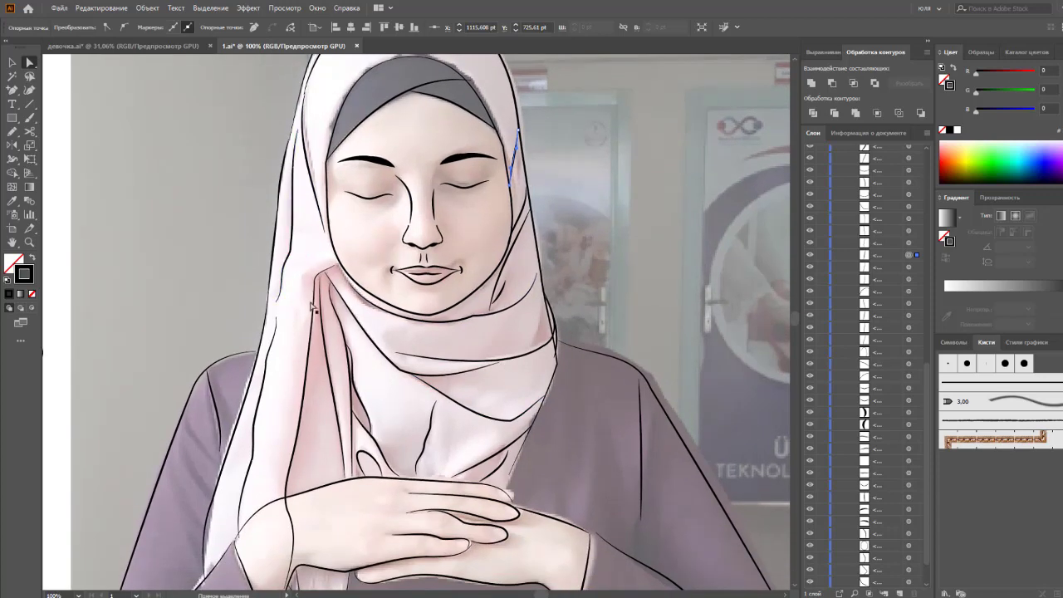
{"action": "mouse_move", "coordinate": [413, 451]}
{"action": "left_mouse_down"}
{"action": "mouse_move", "coordinate": [395, 320]}
{"action": "mouse_move", "coordinate": [392, 332]}
{"action": "left_mouse_up"}
{"action": "left_click", "coordinate": [171, 238]}
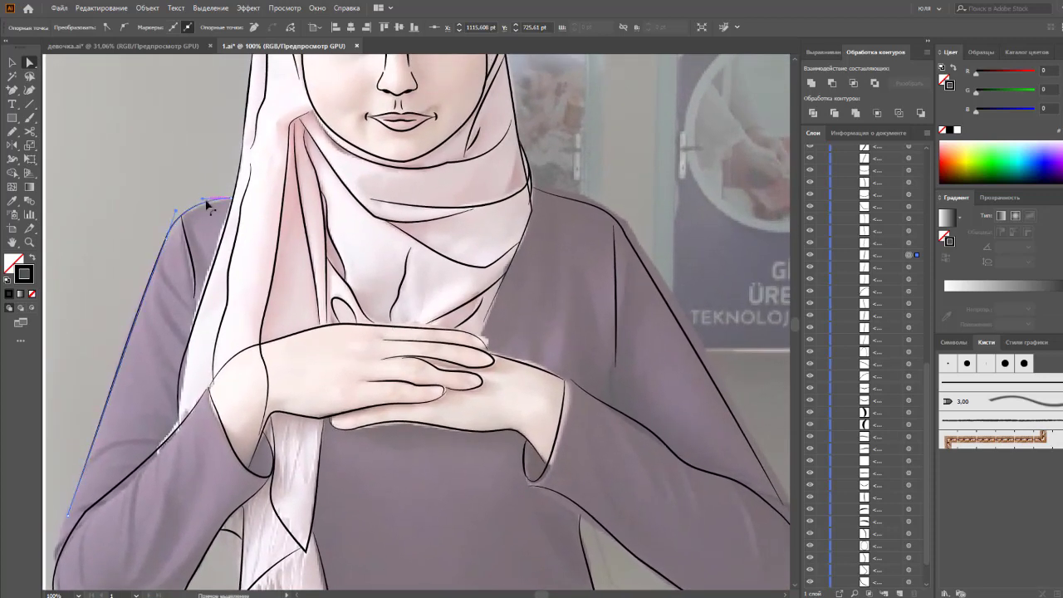
{"action": "key", "text": "plus"}
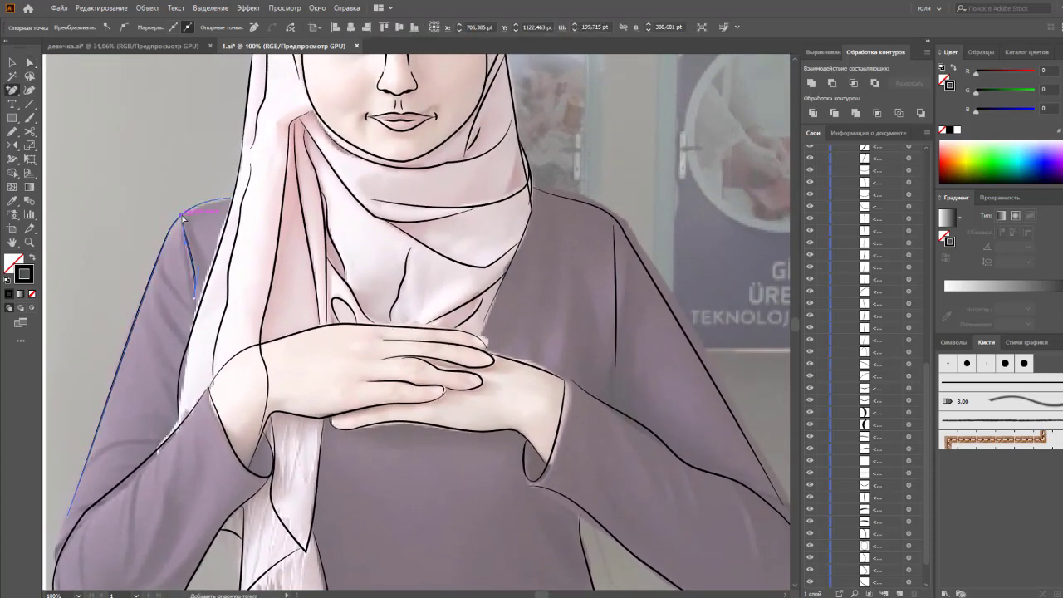
{"action": "left_click", "coordinate": [183, 217]}
{"action": "key", "text": "Return"}
{"action": "left_click", "coordinate": [183, 215]}
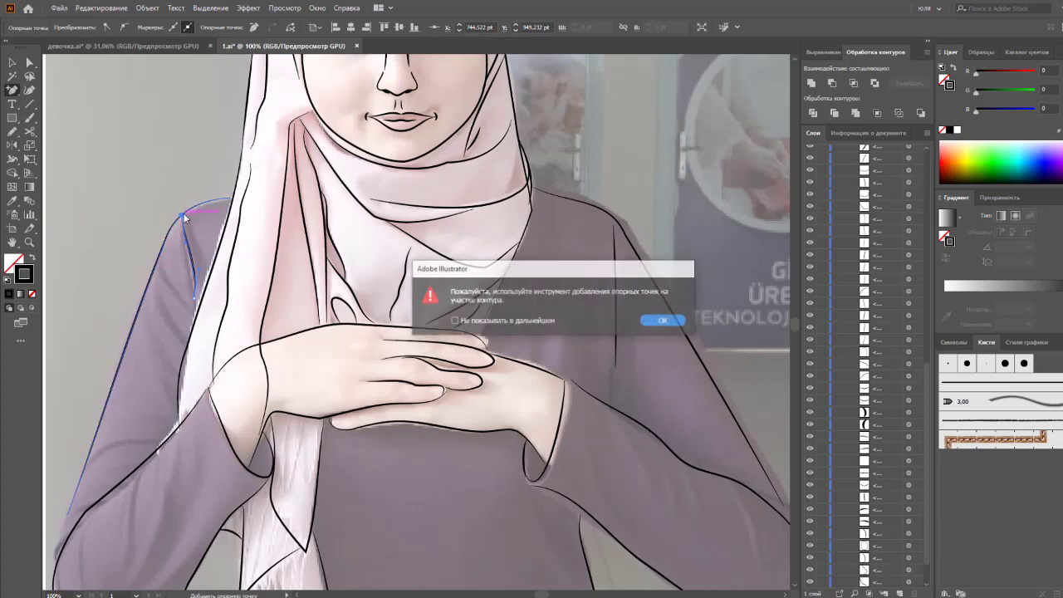
{"action": "key", "text": "Return"}
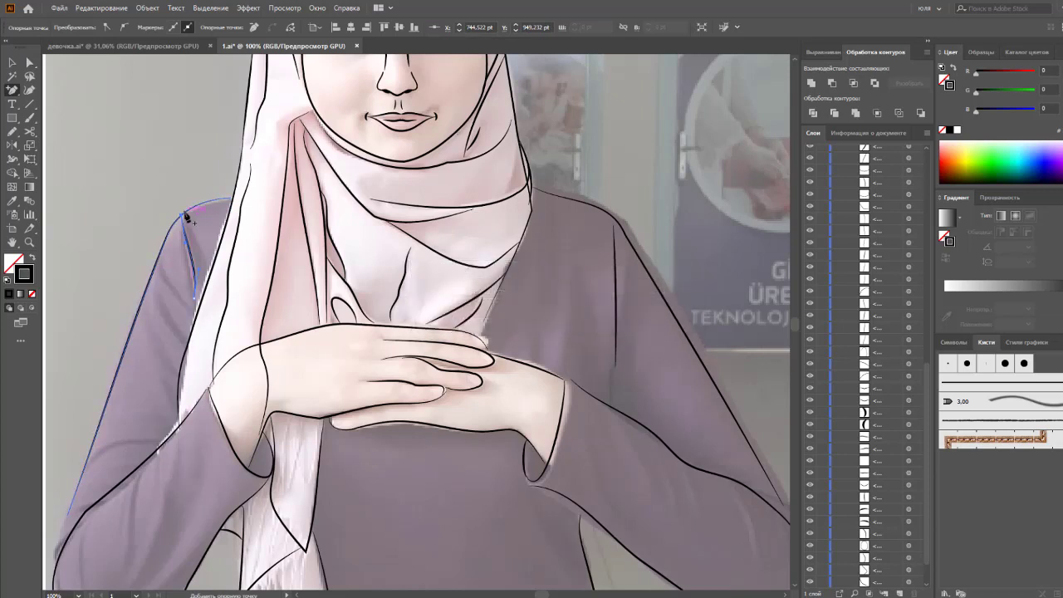
Step: Smooth the sleeve's sharp top corner into a curve and toggle View > Snap to Point
{"action": "key", "text": "a"}
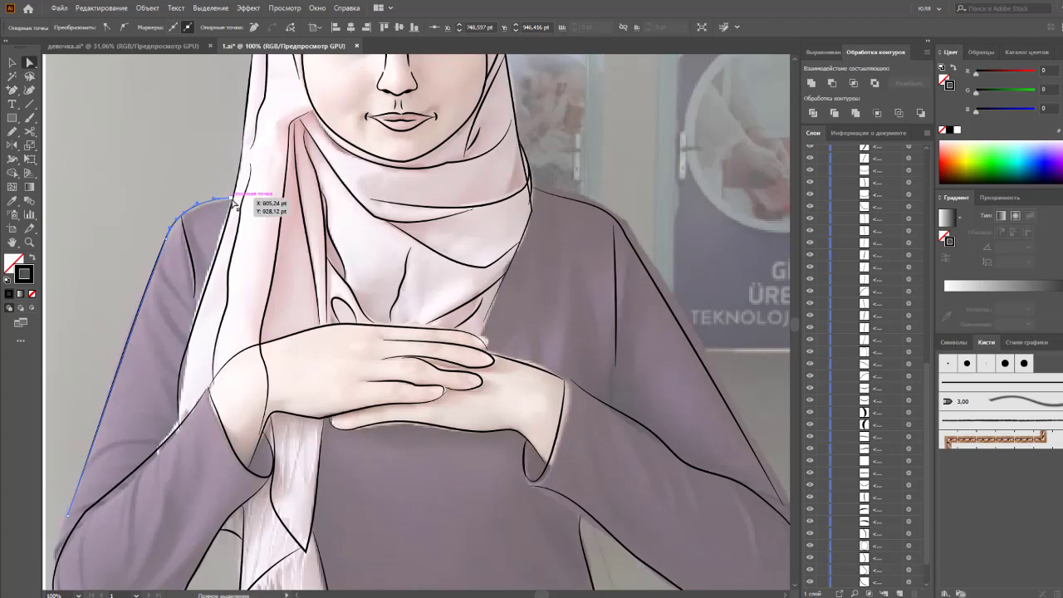
{"action": "left_click", "coordinate": [233, 203]}
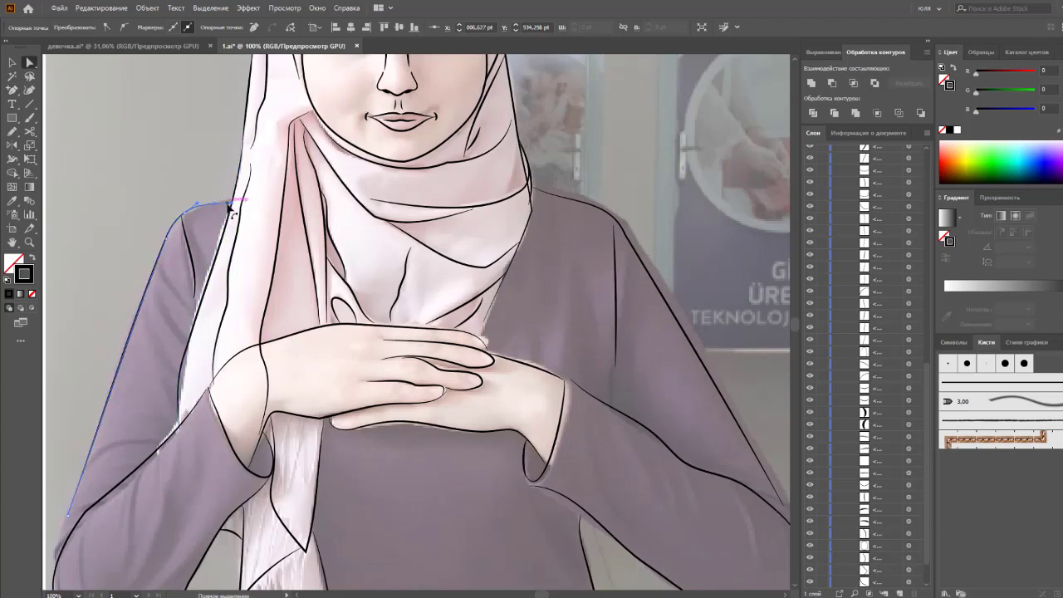
{"action": "left_click_drag", "start_coordinate": [185, 214], "coordinate": [208, 221]}
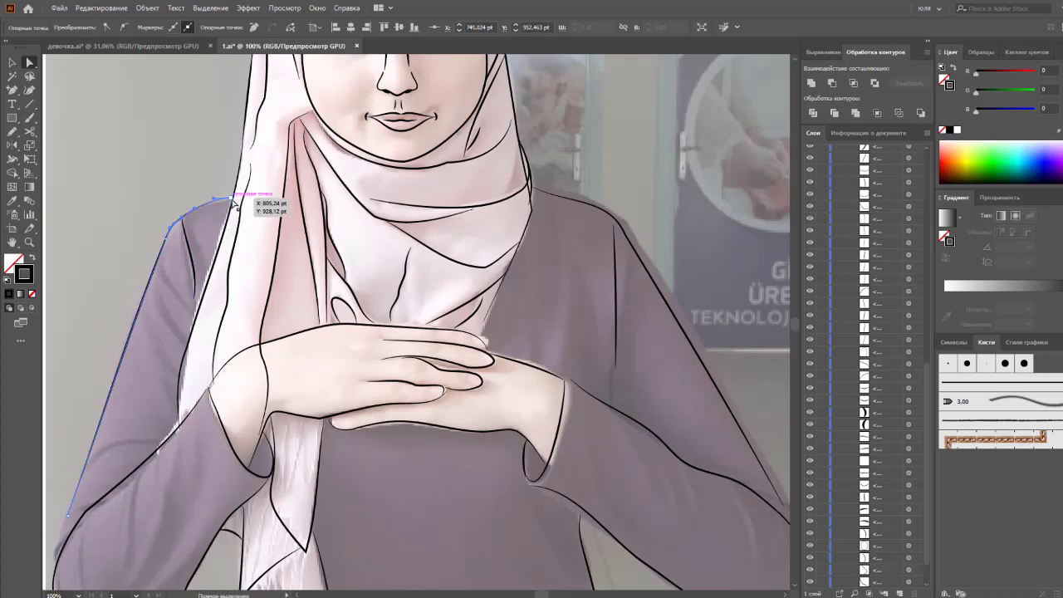
{"action": "left_click_drag", "start_coordinate": [230, 200], "coordinate": [233, 205]}
{"action": "left_click", "coordinate": [316, 8]}
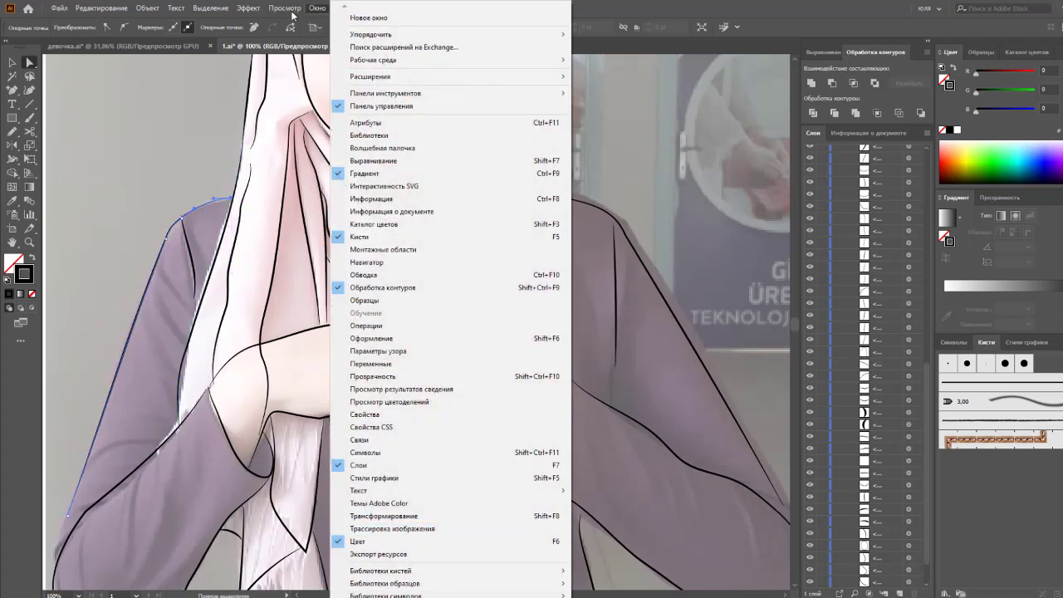
{"action": "mouse_move", "coordinate": [285, 8]}
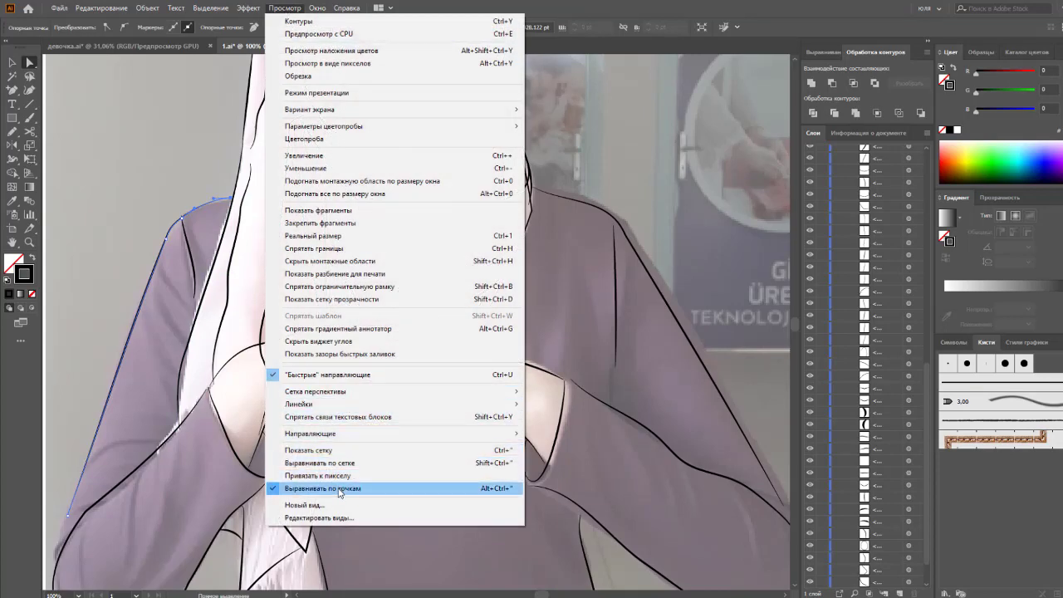
{"action": "left_click", "coordinate": [338, 490]}
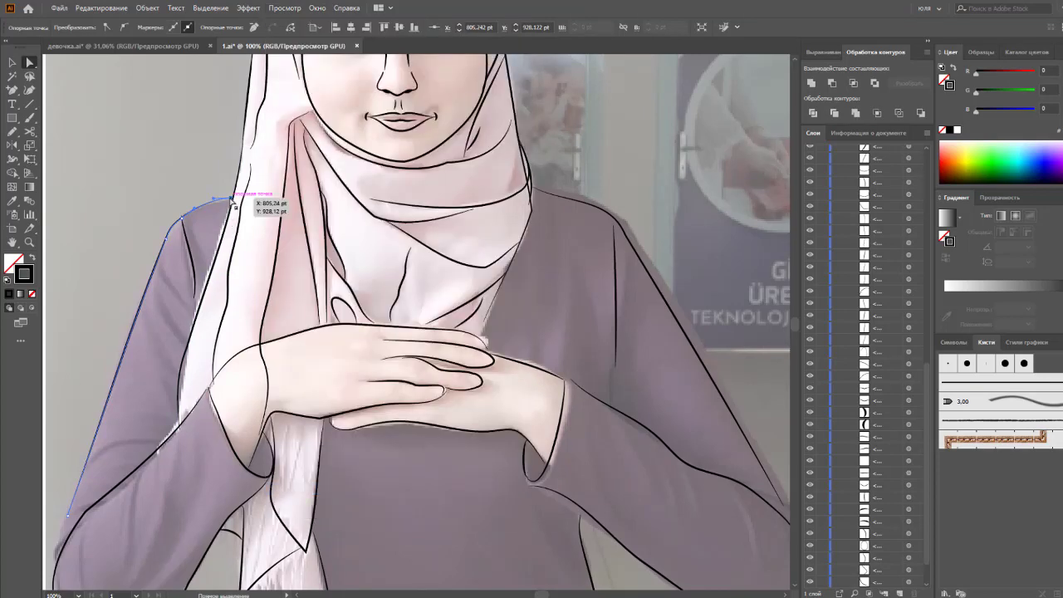
Step: Lower the sleeve's top anchor slightly and reshape the finger loop on the hand outline
{"action": "left_click_drag", "start_coordinate": [232, 199], "coordinate": [232, 203]}
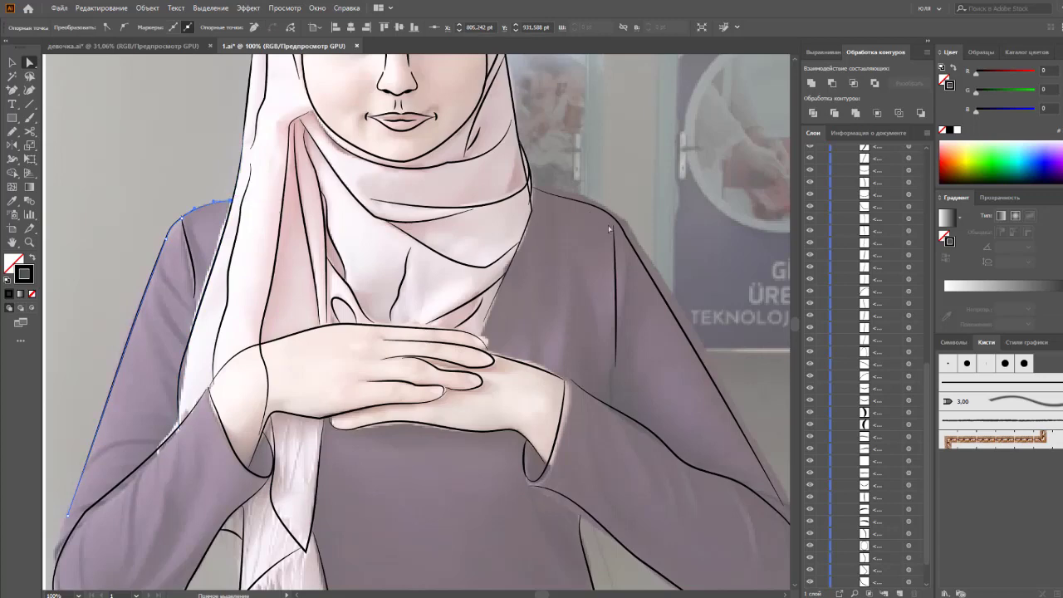
{"action": "left_click_drag", "start_coordinate": [464, 346], "coordinate": [422, 331]}
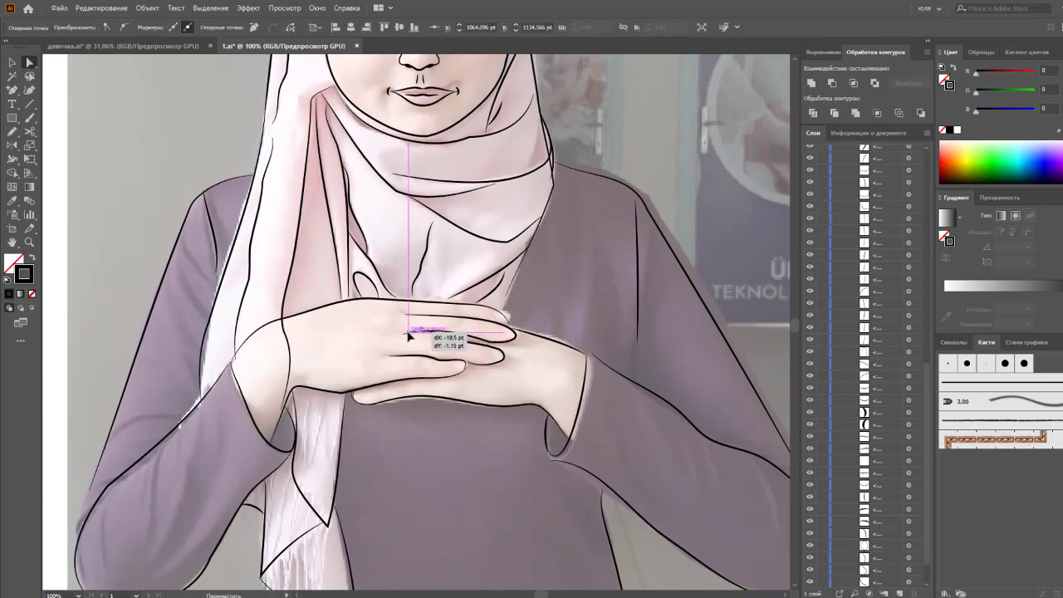
{"action": "left_click_drag", "start_coordinate": [505, 361], "coordinate": [512, 360]}
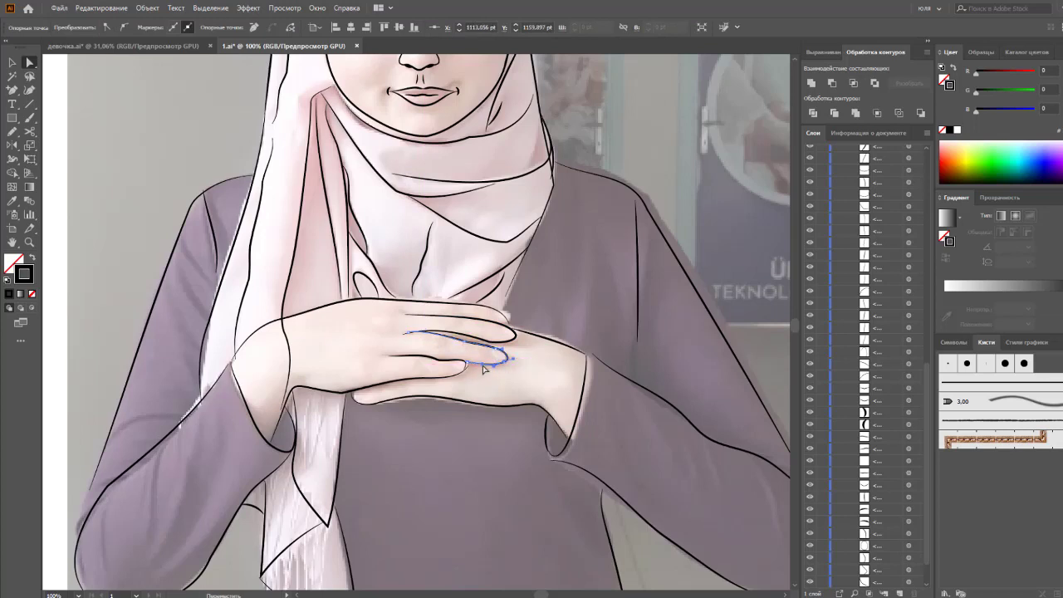
{"action": "left_click_drag", "start_coordinate": [464, 366], "coordinate": [467, 371]}
{"action": "left_click", "coordinate": [479, 356]}
{"action": "left_click", "coordinate": [448, 340]}
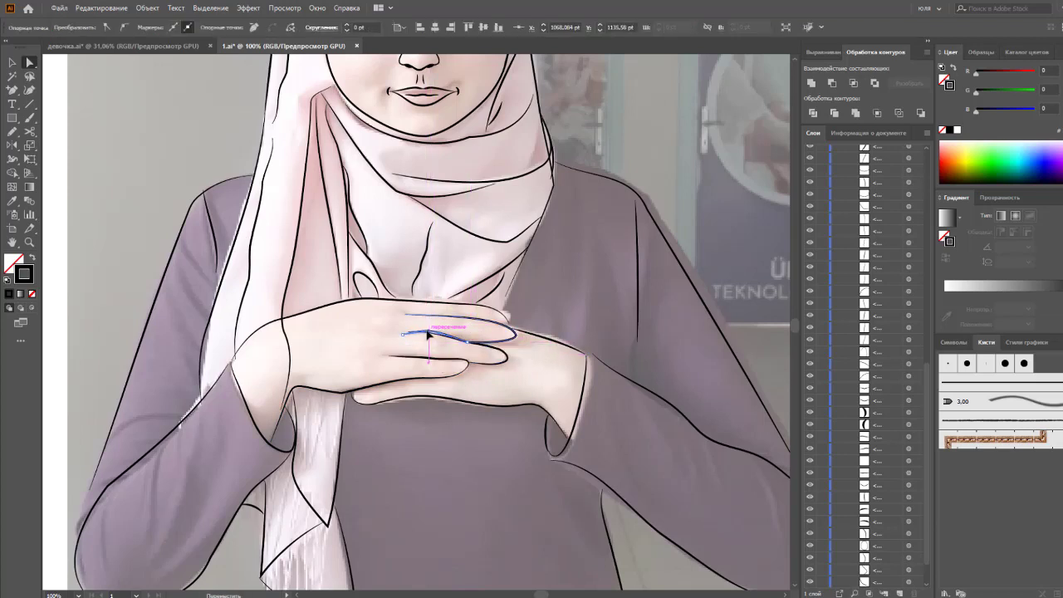
{"action": "left_click", "coordinate": [430, 338]}
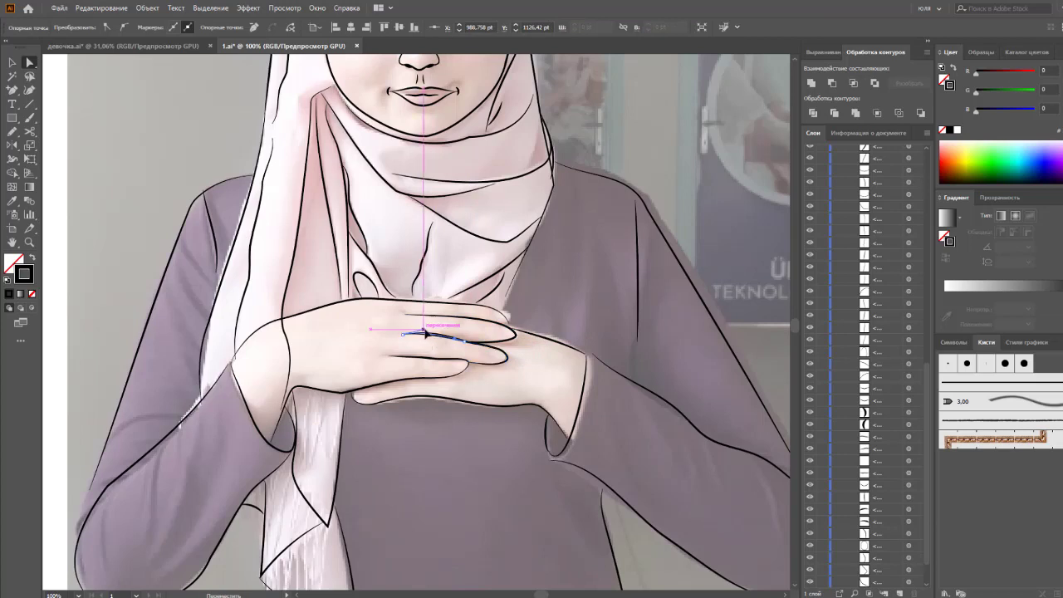
Step: Reposition the upper hand outline's end point and reshape the lower hand line
{"action": "left_click", "coordinate": [503, 314]}
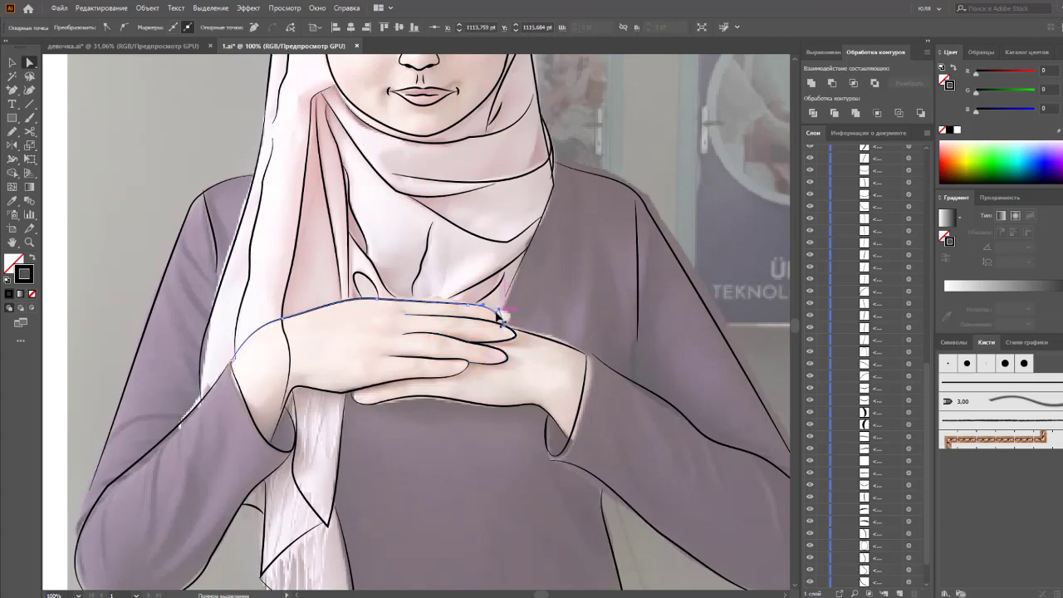
{"action": "left_click_drag", "start_coordinate": [501, 316], "coordinate": [513, 319]}
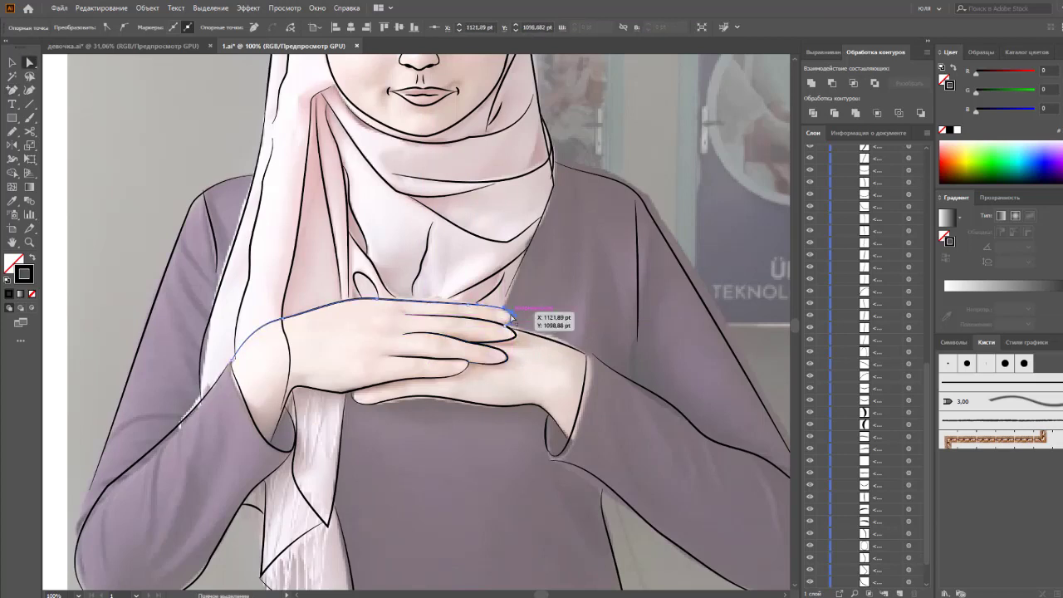
{"action": "left_click_drag", "start_coordinate": [512, 319], "coordinate": [515, 342]}
{"action": "left_click", "coordinate": [498, 314]}
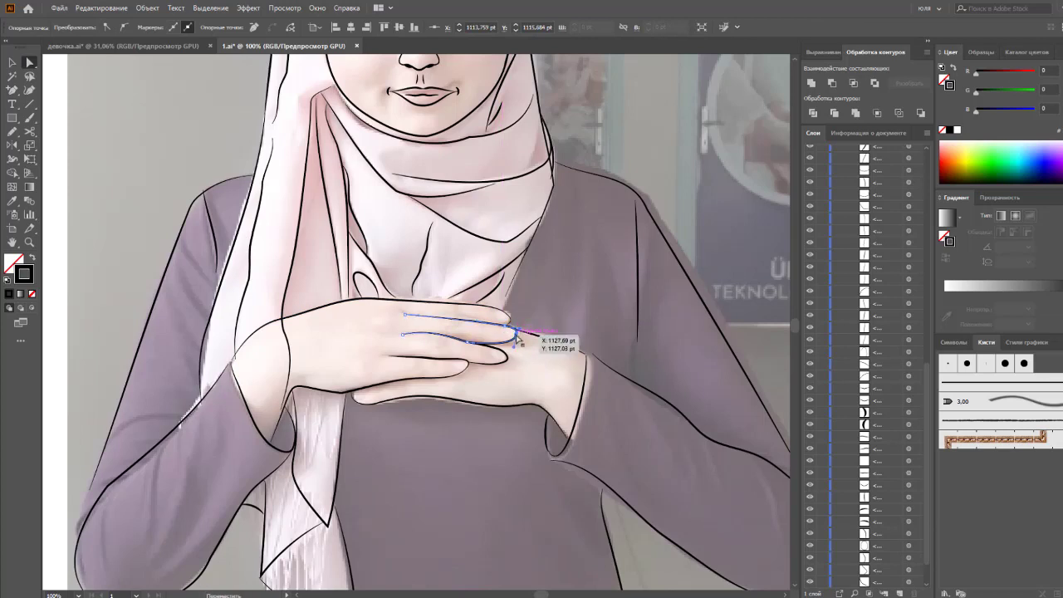
{"action": "left_click", "coordinate": [534, 375]}
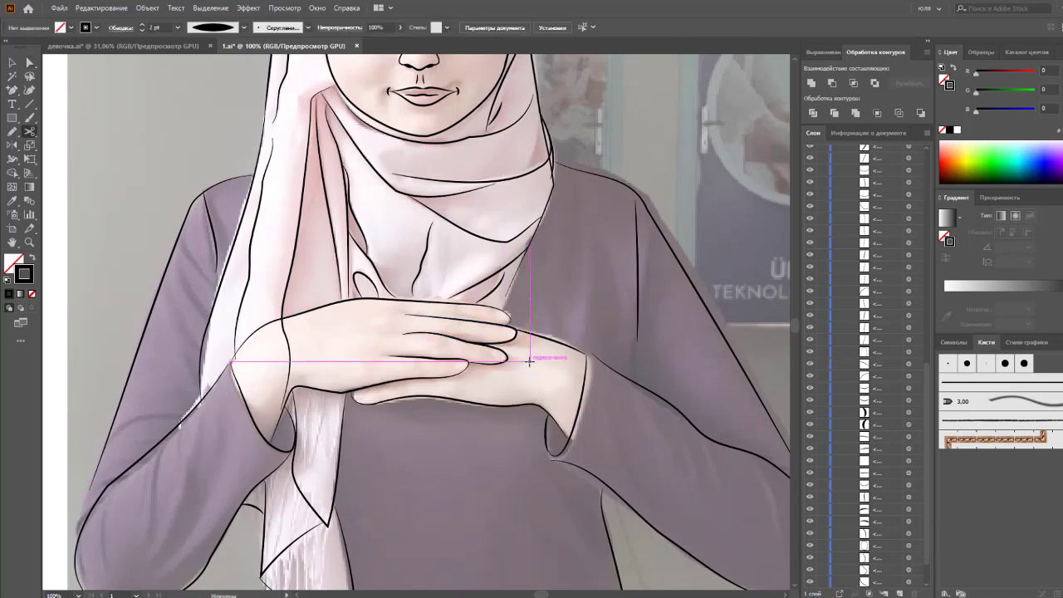
{"action": "left_click", "coordinate": [548, 347]}
{"action": "left_click_drag", "start_coordinate": [512, 330], "coordinate": [548, 335]}
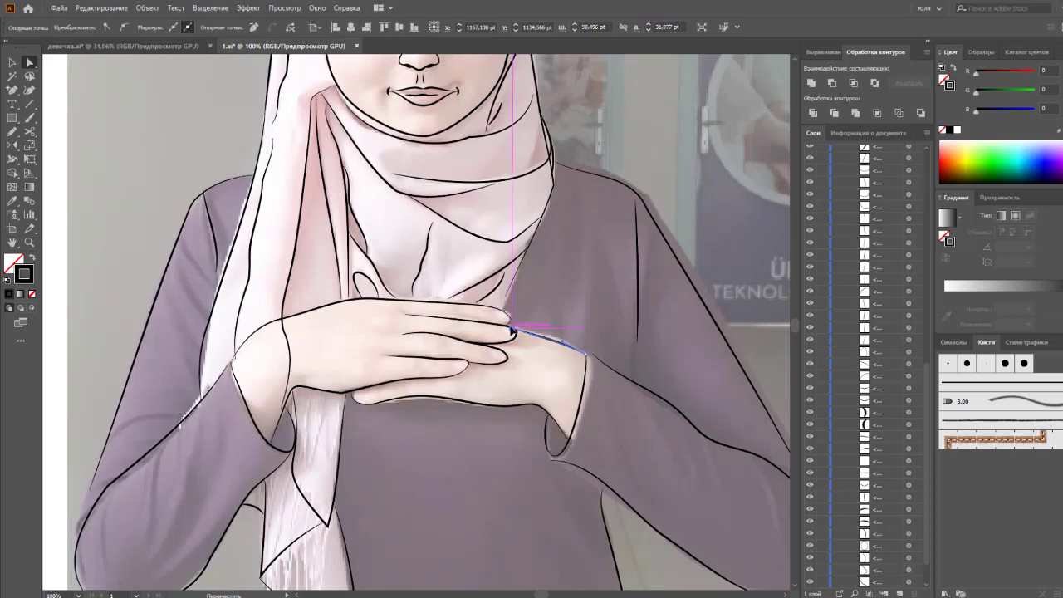
{"action": "left_click_drag", "start_coordinate": [469, 403], "coordinate": [382, 409]}
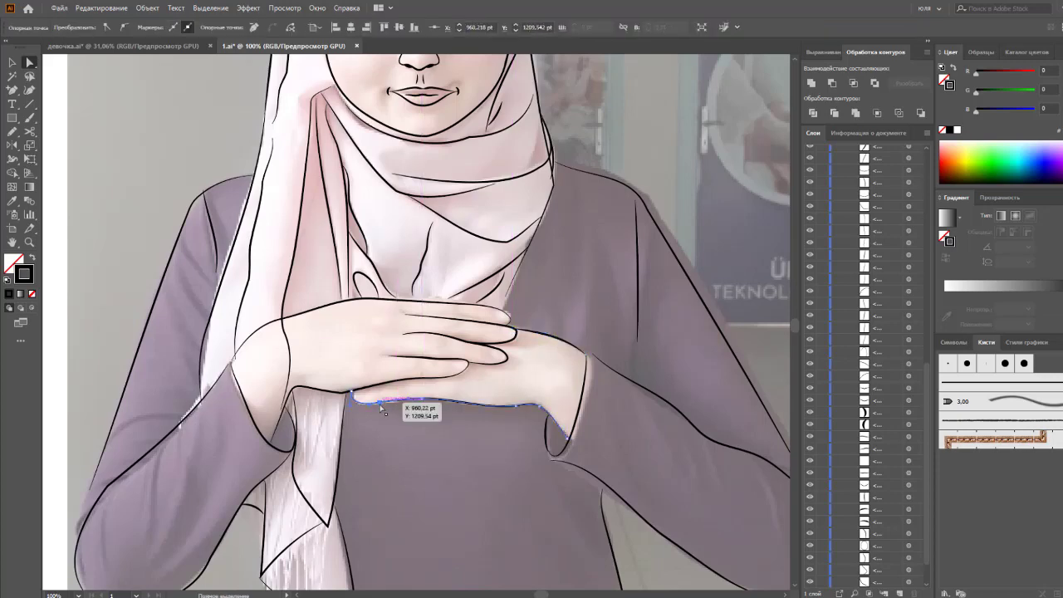
{"action": "left_click", "coordinate": [515, 433]}
Step: Fit the artboard in the window, select every path and group them
{"action": "scroll", "coordinate": [506, 398], "scroll_direction": "up", "scroll_amount": 3}
{"action": "scroll", "coordinate": [494, 332], "scroll_direction": "up", "scroll_amount": 3}
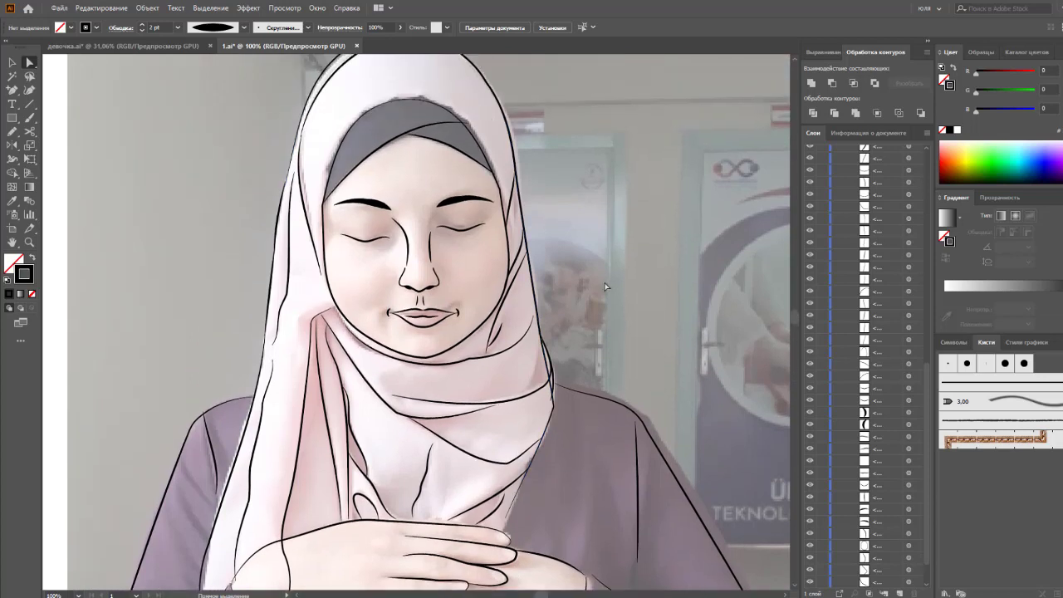
{"action": "key", "text": "ctrl+0"}
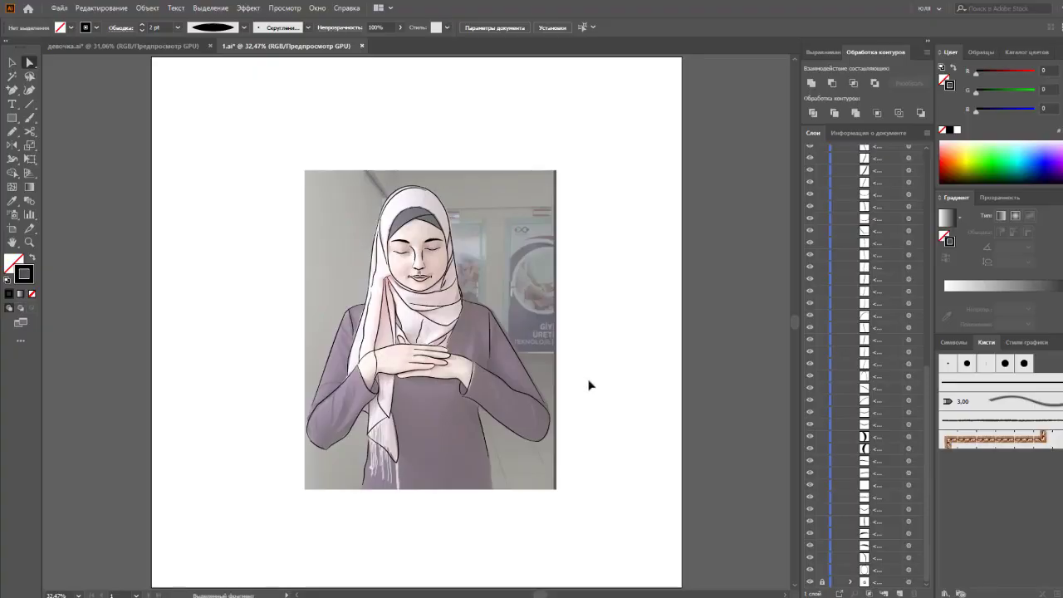
{"action": "key", "text": "ctrl+a"}
{"action": "right_click", "coordinate": [438, 356]}
{"action": "left_click", "coordinate": [481, 434]}
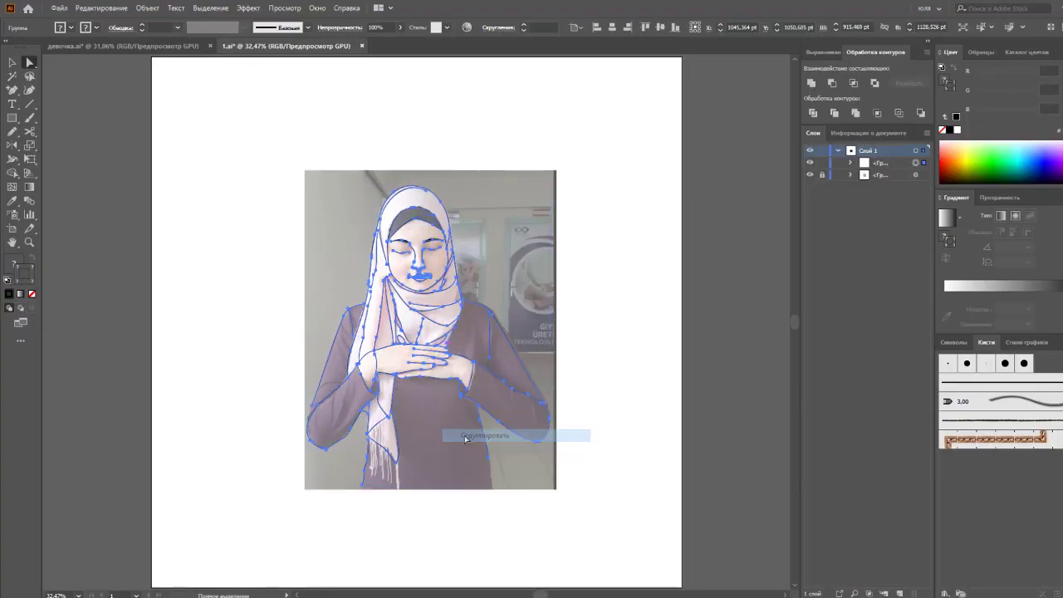
{"action": "left_click", "coordinate": [809, 174]}
Step: Hide the reference photo layer, toggling it back briefly to compare against the lines
{"action": "left_click", "coordinate": [654, 280]}
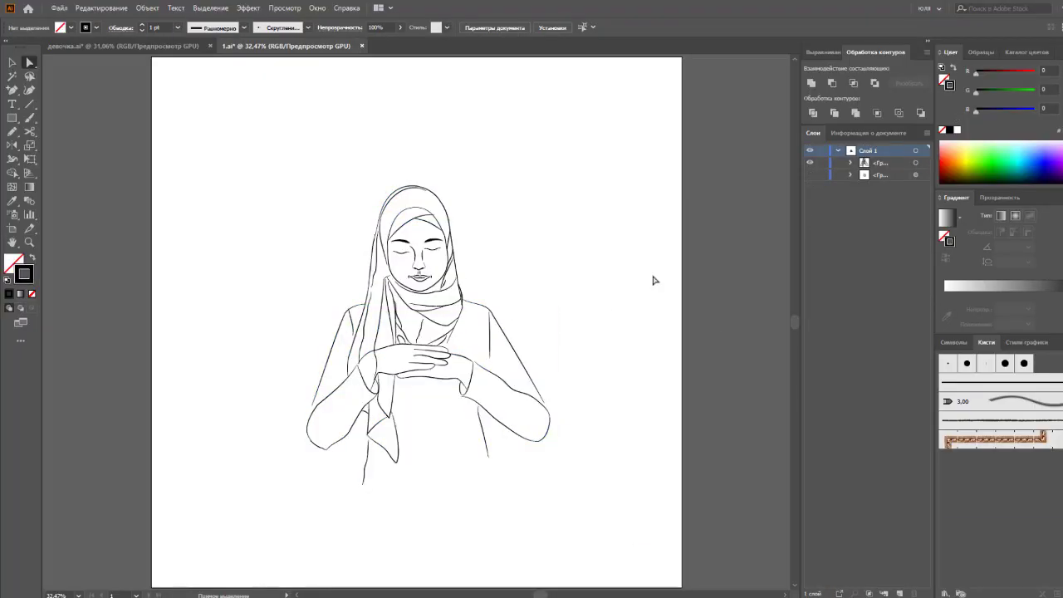
{"action": "left_click", "coordinate": [809, 174]}
{"action": "left_click", "coordinate": [809, 174]}
{"action": "left_click", "coordinate": [809, 174]}
{"action": "left_click", "coordinate": [809, 174]}
{"action": "key", "text": "ctrl+plus"}
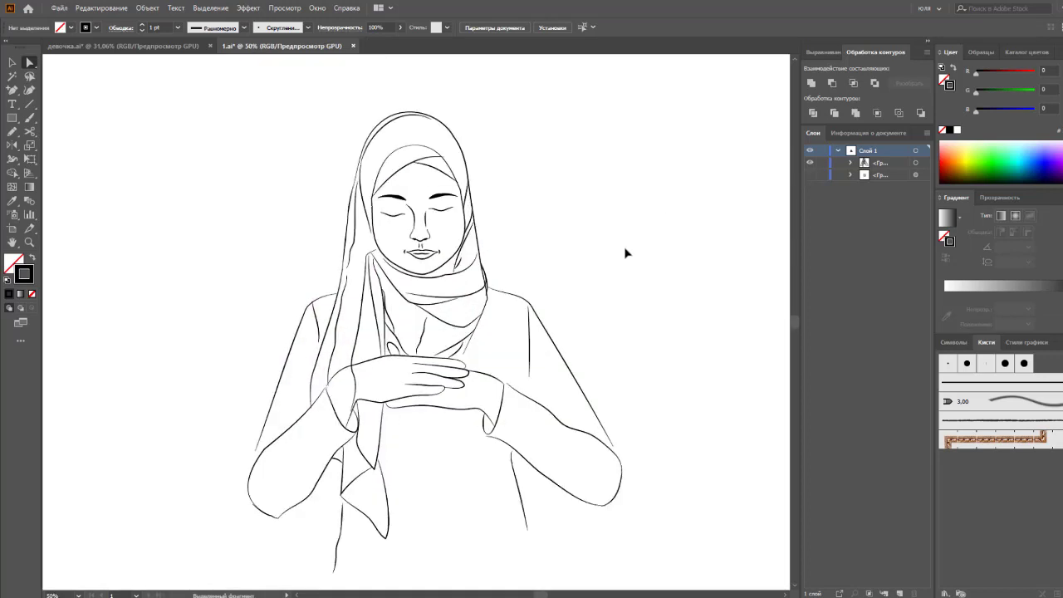
{"action": "key", "text": "ctrl+plus"}
{"action": "key", "text": "ctrl+minus"}
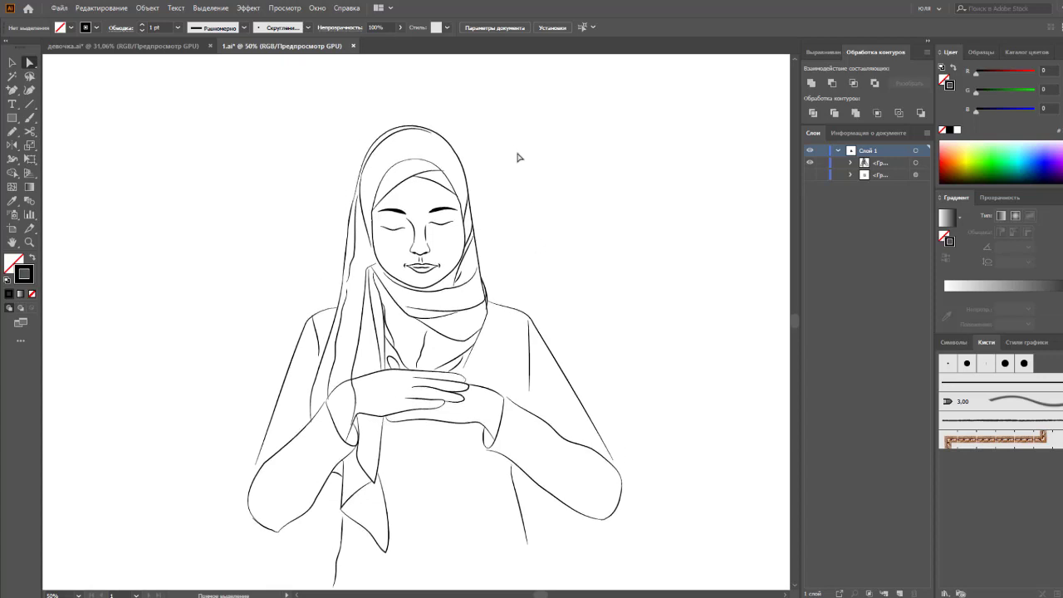
{"action": "key", "text": "ctrl+minus"}
{"action": "key", "text": "ctrl+minus"}
Step: Duplicate the whole line drawing and place the copy to the right of the artboard
{"action": "key", "text": "ctrl+a"}
{"action": "left_click", "coordinate": [540, 291]}
{"action": "key", "text": "ctrl+a"}
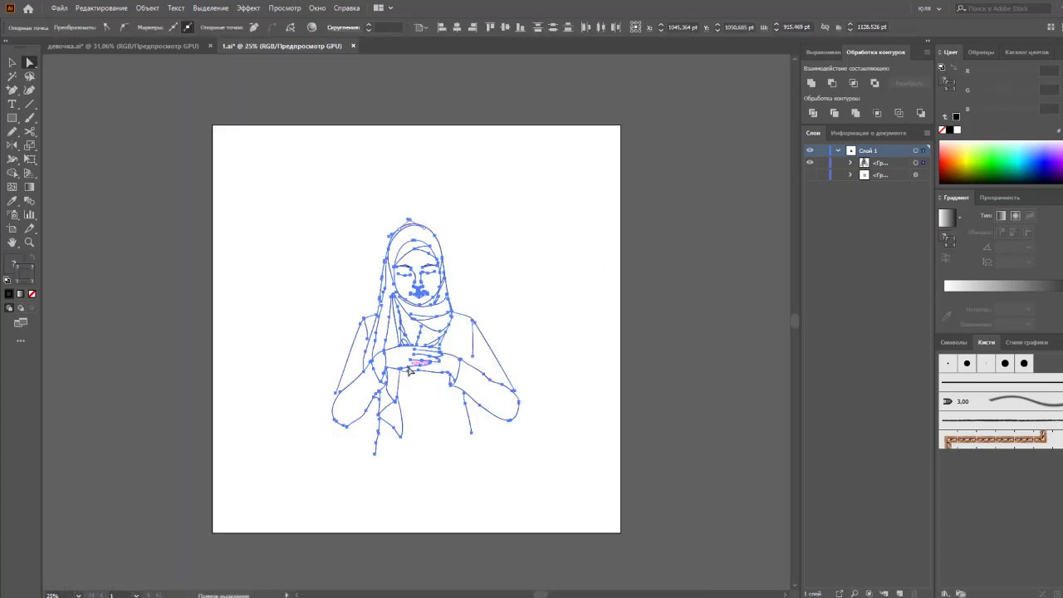
{"action": "left_click_drag", "start_coordinate": [421, 320], "coordinate": [671, 244]}
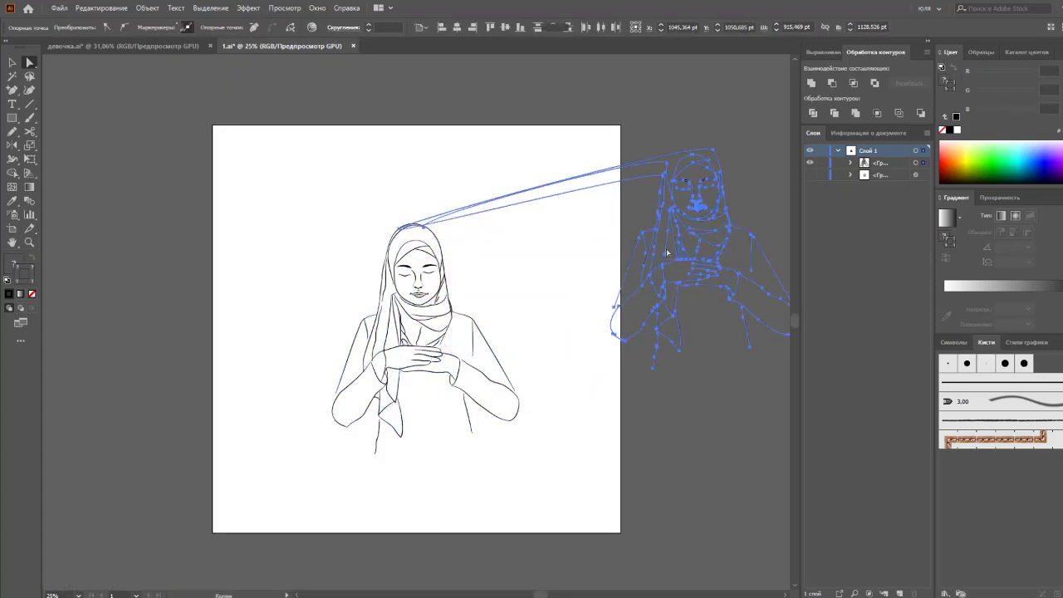
{"action": "key", "text": "ctrl+z"}
{"action": "key", "text": "v"}
{"action": "left_click_drag", "start_coordinate": [452, 315], "coordinate": [718, 235]}
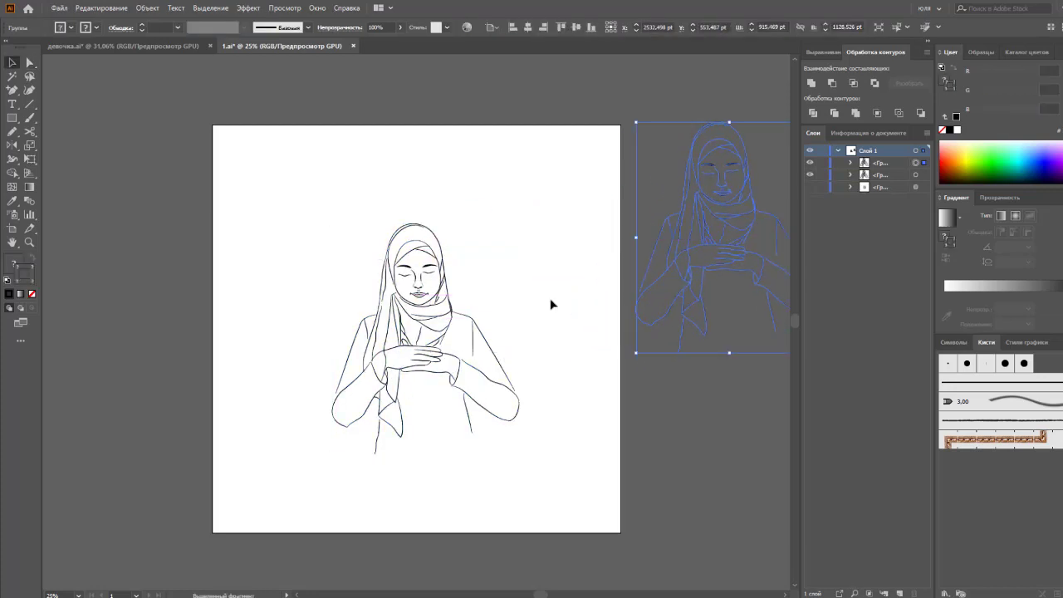
{"action": "left_click", "coordinate": [572, 306]}
Step: Isolate the drawing group and scale the head paths slightly larger
{"action": "key", "text": "ctrl+plus"}
{"action": "left_click", "coordinate": [471, 285]}
{"action": "right_click", "coordinate": [469, 284]}
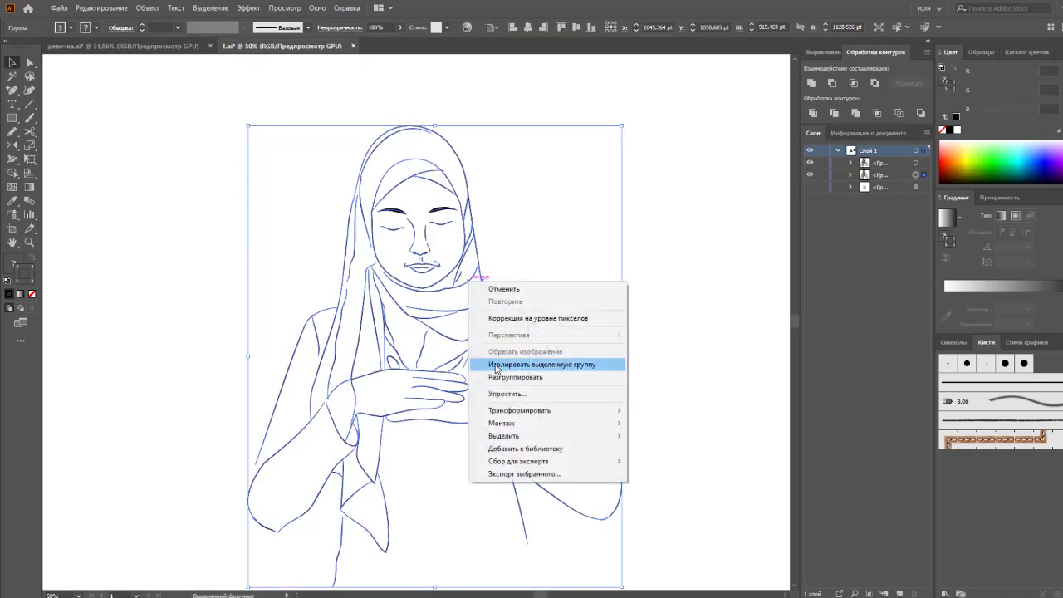
{"action": "left_click", "coordinate": [531, 362]}
{"action": "left_click_drag", "start_coordinate": [314, 299], "coordinate": [317, 296]}
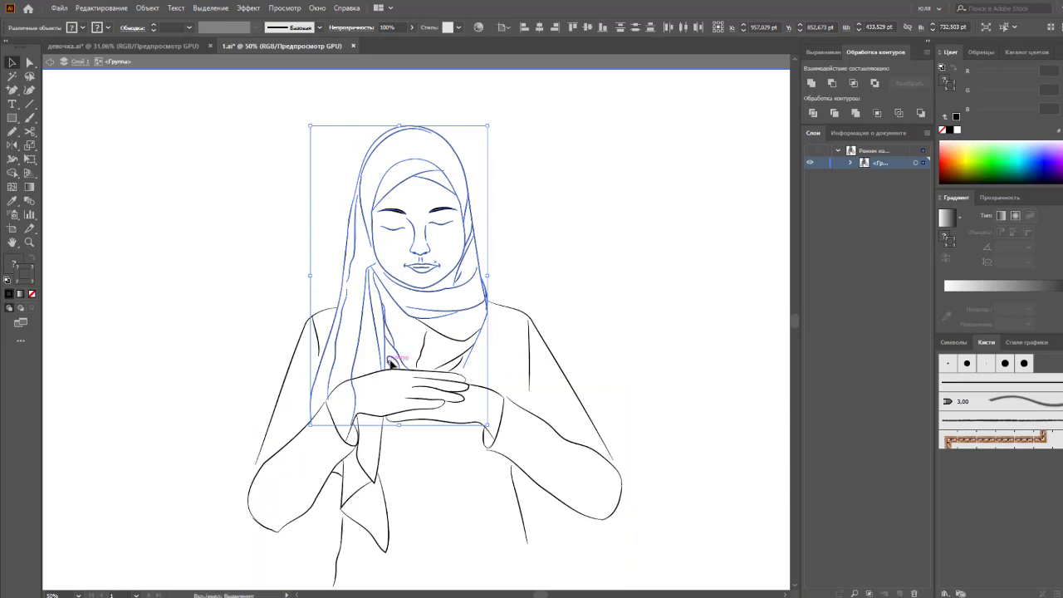
{"action": "left_click_drag", "start_coordinate": [362, 504], "coordinate": [340, 492]}
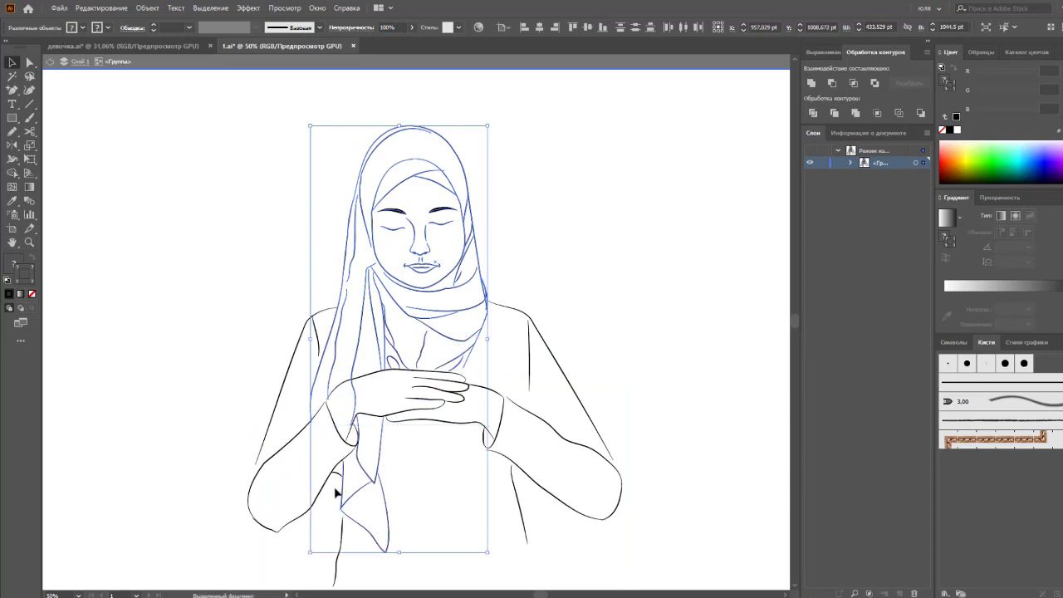
{"action": "scroll", "coordinate": [401, 332], "scroll_direction": "up", "scroll_amount": 2}
{"action": "left_click_drag", "start_coordinate": [399, 187], "coordinate": [407, 172]}
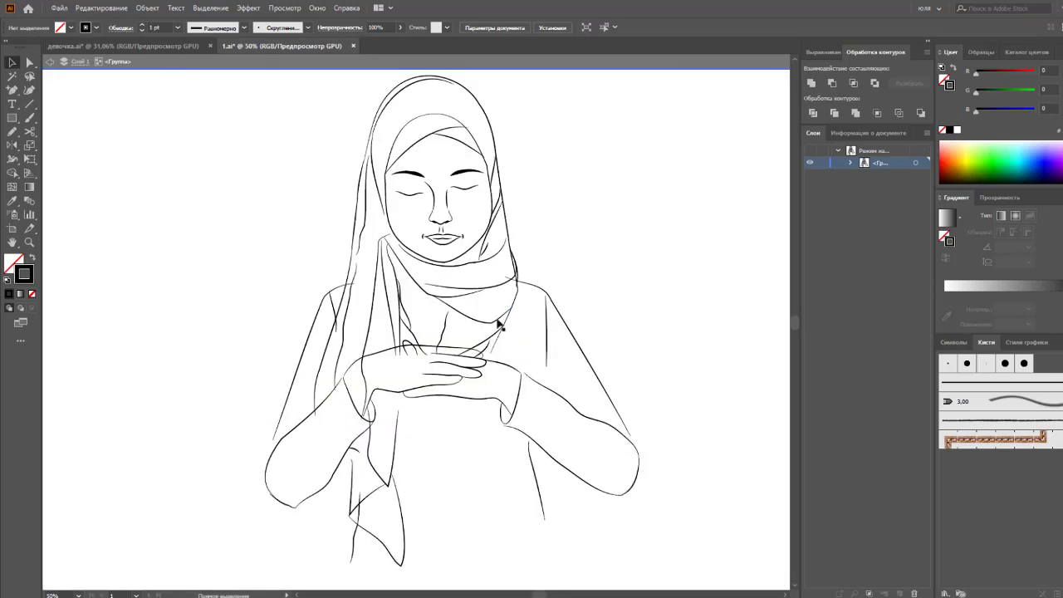
Step: Shift the right sleeve line outward and raise a point on the left sleeve line
{"action": "left_click", "coordinate": [347, 287]}
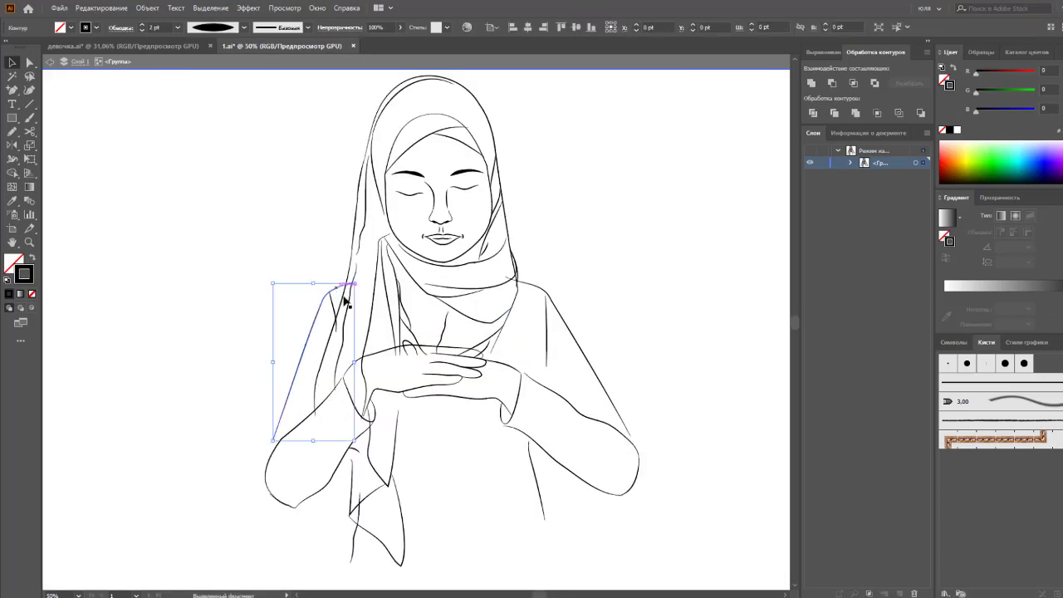
{"action": "key", "text": "p"}
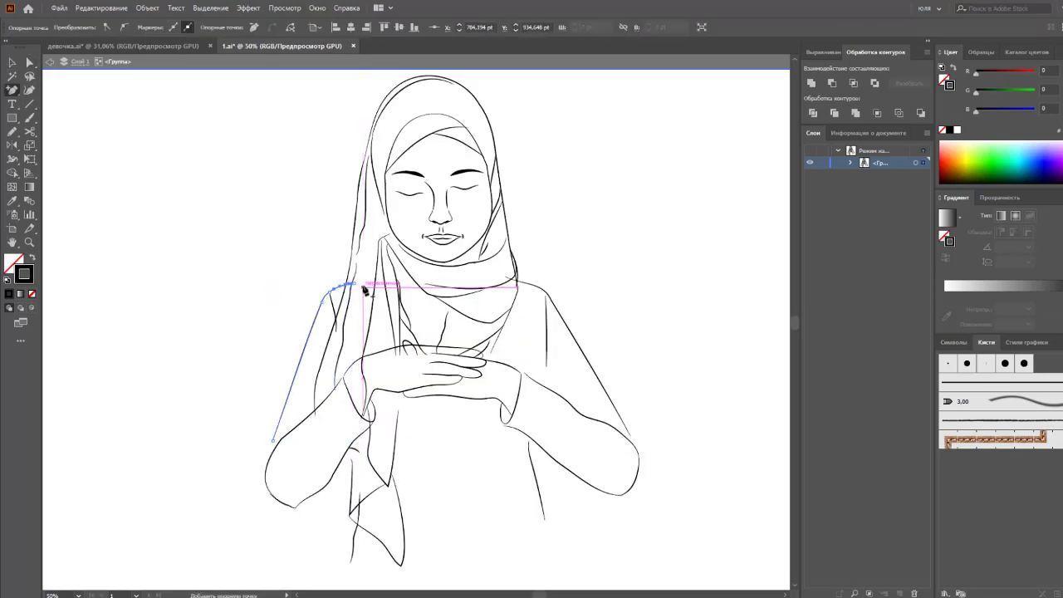
{"action": "left_click", "coordinate": [364, 289]}
{"action": "key", "text": "Return"}
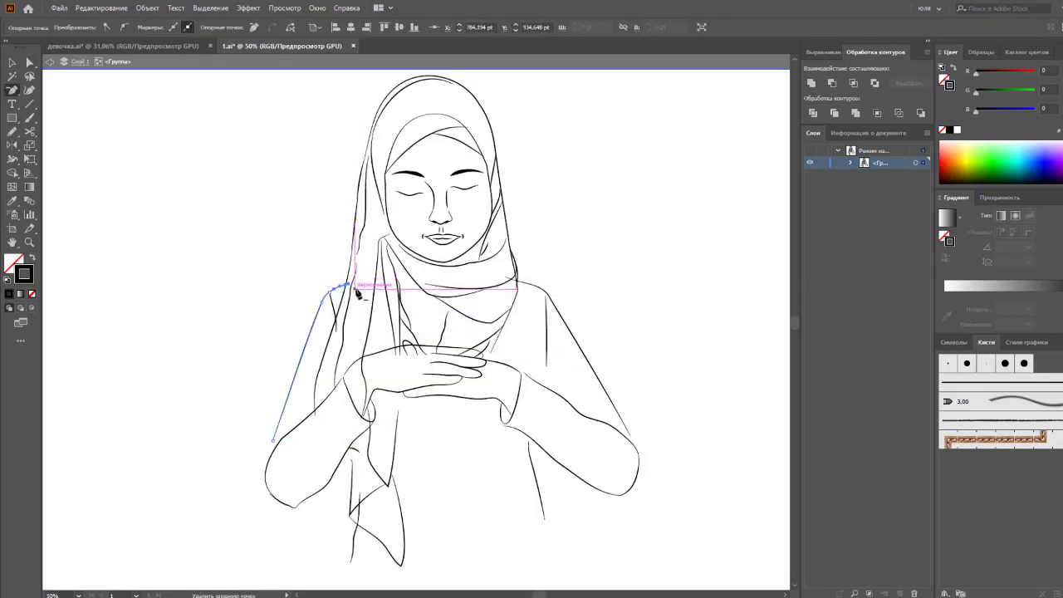
{"action": "left_click", "coordinate": [359, 292]}
{"action": "key", "text": "Return"}
{"action": "key", "text": "v"}
{"action": "left_click_drag", "start_coordinate": [507, 280], "coordinate": [544, 286]}
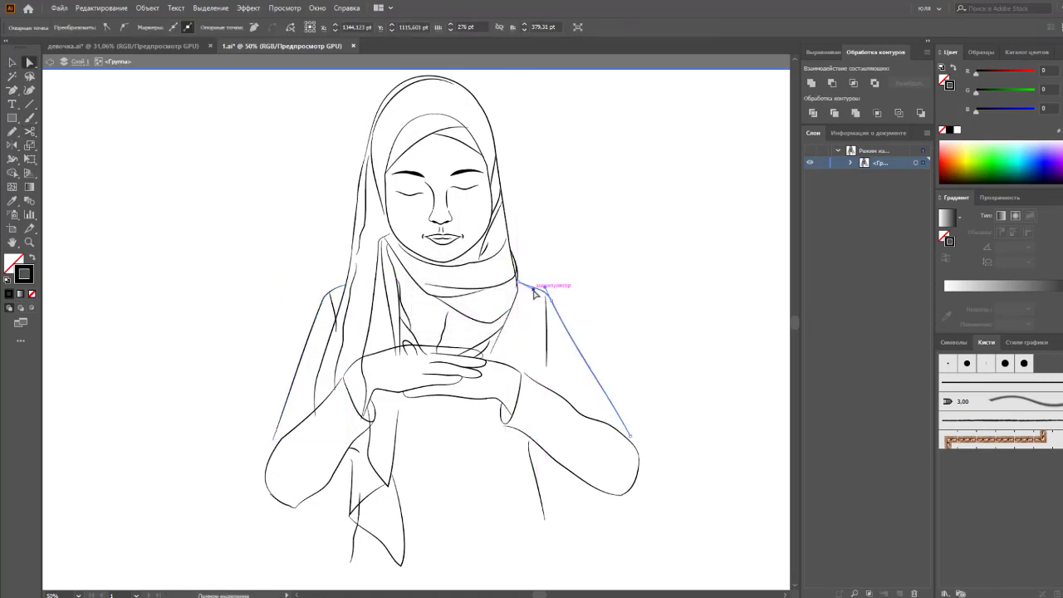
{"action": "left_click", "coordinate": [355, 325]}
{"action": "left_click_drag", "start_coordinate": [339, 338], "coordinate": [332, 297]}
{"action": "left_click", "coordinate": [609, 315]}
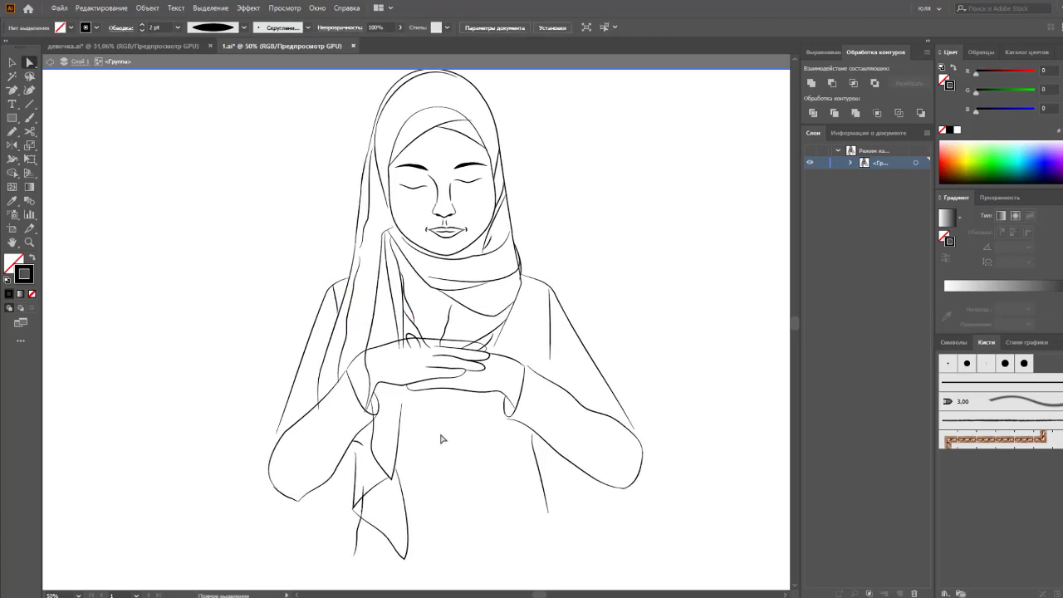
Step: Reshape the hijab fold lines near the hands and move the thin curve above the hand up-left
{"action": "left_click_drag", "start_coordinate": [370, 375], "coordinate": [367, 370]}
{"action": "left_click", "coordinate": [353, 338]}
{"action": "left_click_drag", "start_coordinate": [404, 336], "coordinate": [407, 340]}
{"action": "left_click", "coordinate": [410, 349]}
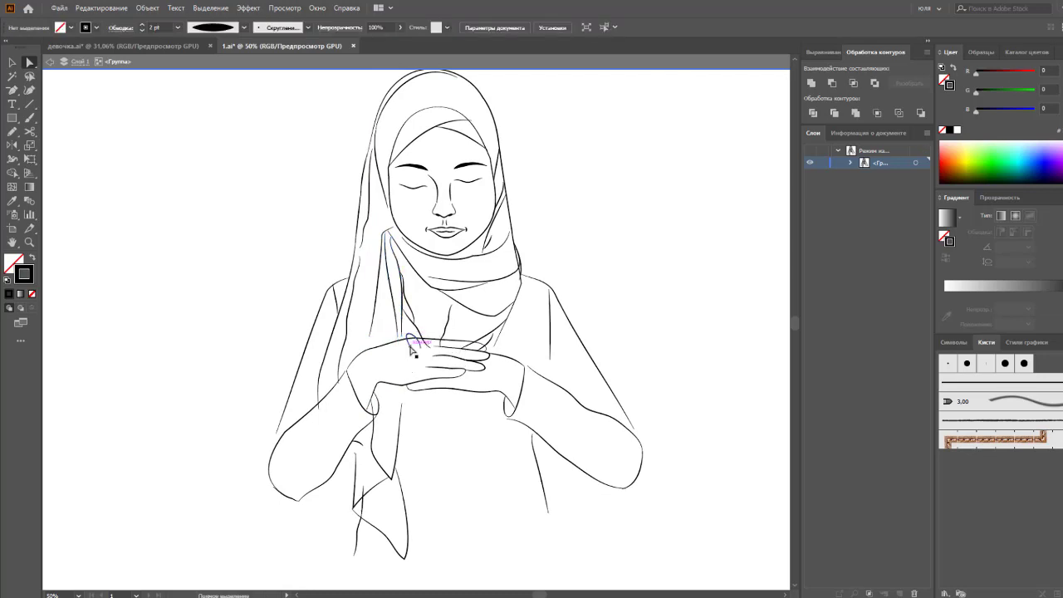
{"action": "left_click", "coordinate": [412, 349]}
{"action": "left_click", "coordinate": [403, 368]}
{"action": "left_click", "coordinate": [415, 355]}
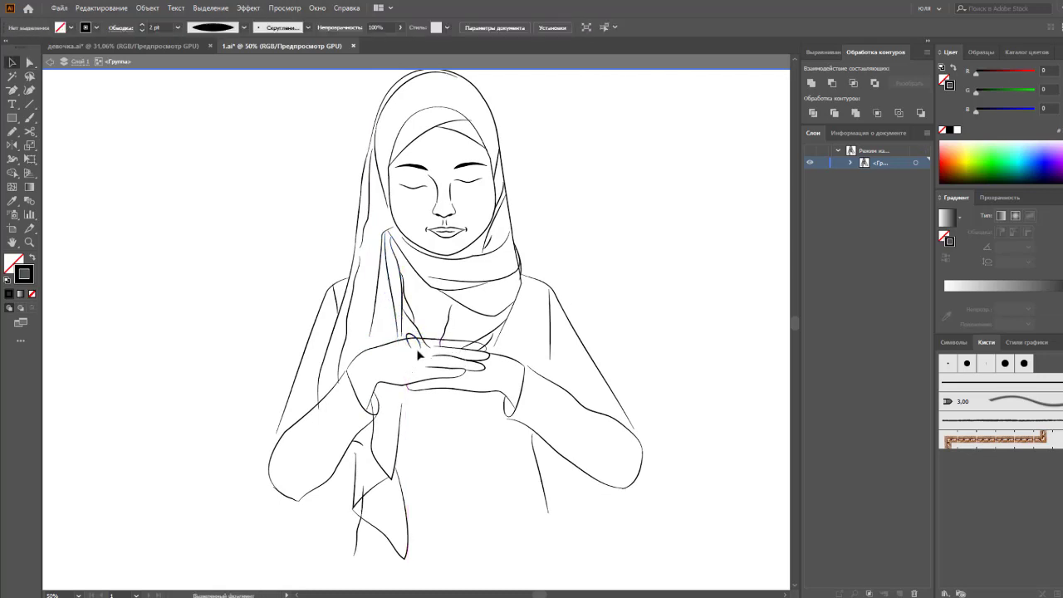
{"action": "mouse_move", "coordinate": [420, 350]}
{"action": "left_mouse_down"}
{"action": "mouse_move", "coordinate": [415, 332]}
{"action": "mouse_move", "coordinate": [415, 355]}
{"action": "left_mouse_up"}
{"action": "scroll", "coordinate": [407, 332], "scroll_direction": "up", "scroll_amount": 5}
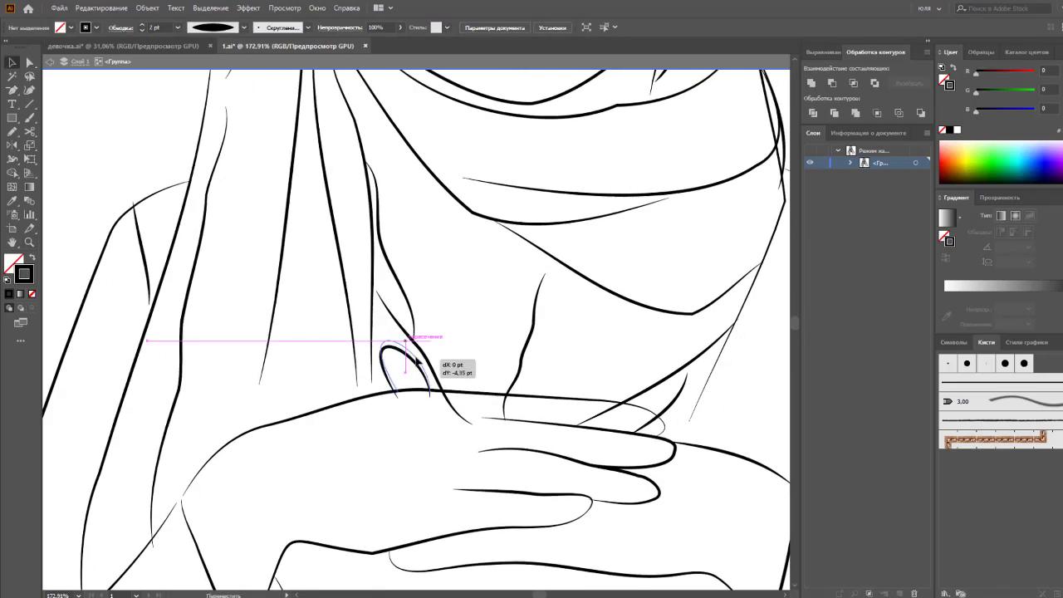
{"action": "left_click_drag", "start_coordinate": [523, 372], "coordinate": [476, 342]}
Step: Cut and delete the diagonal line above the hand and the stray line beside it
{"action": "left_click", "coordinate": [445, 399]}
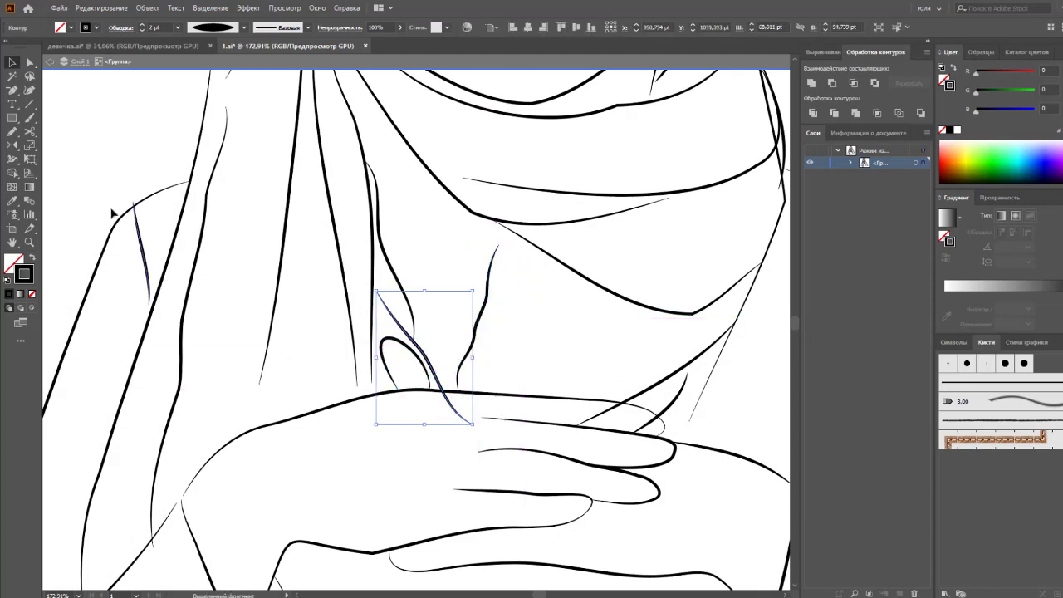
{"action": "key", "text": "c"}
{"action": "left_click", "coordinate": [441, 393]}
{"action": "key", "text": "Delete"}
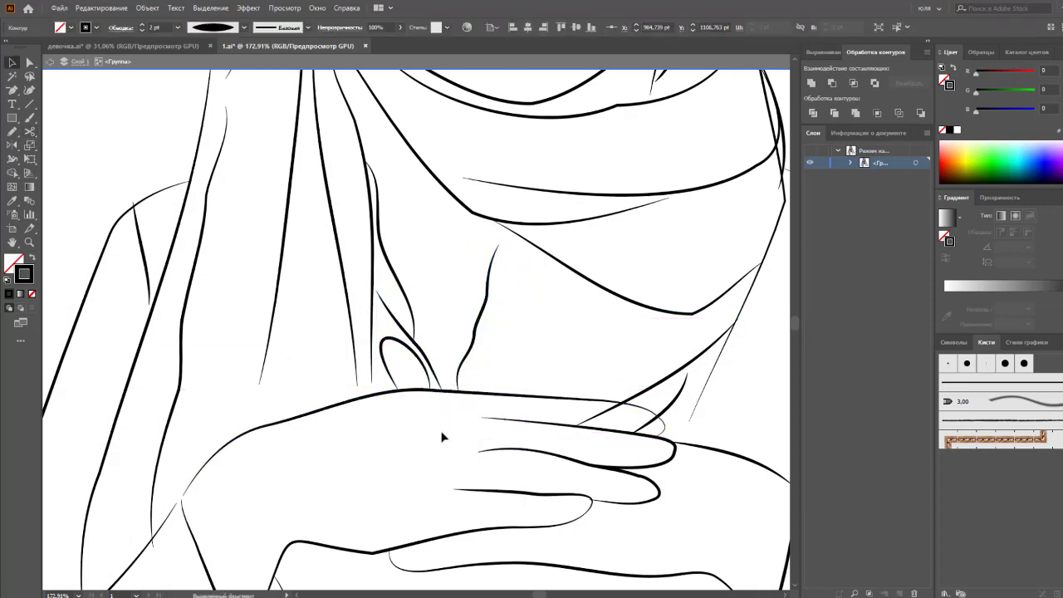
{"action": "left_click", "coordinate": [674, 407], "text": "ctrl"}
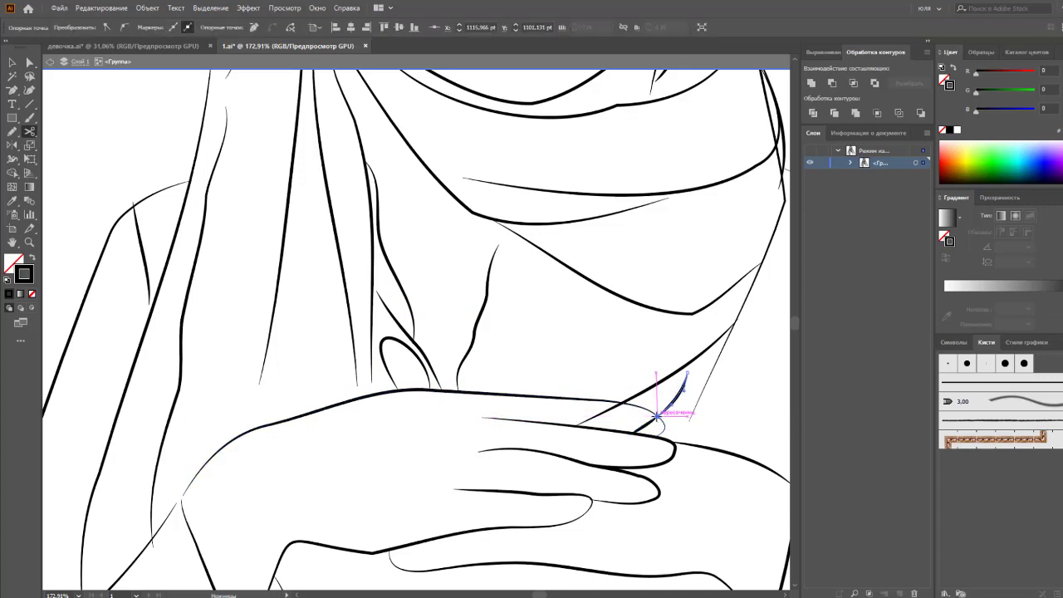
{"action": "left_click", "coordinate": [615, 401], "text": "ctrl"}
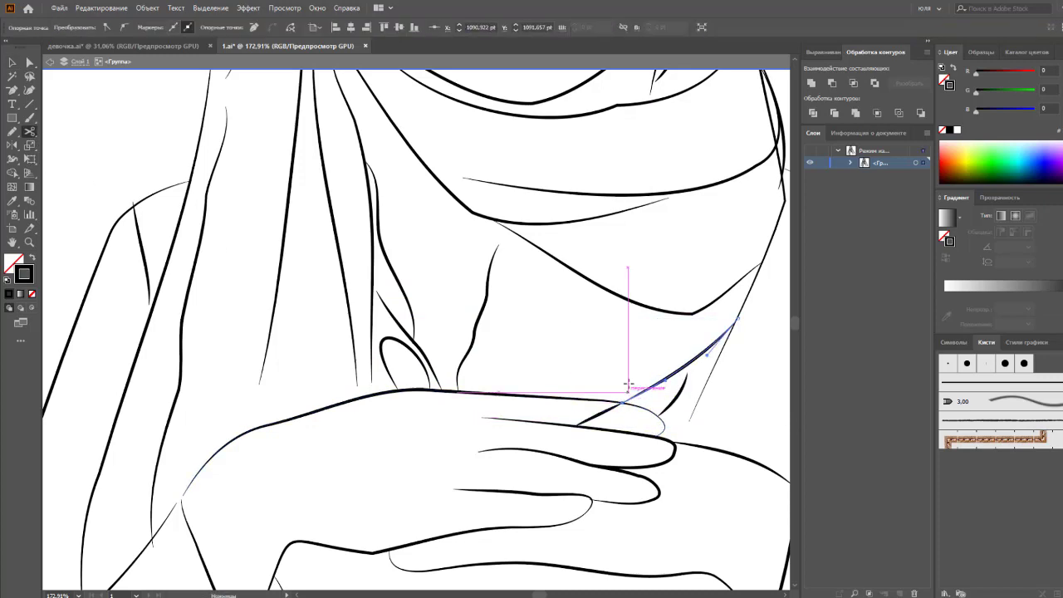
{"action": "key", "text": "Delete"}
{"action": "key", "text": "v"}
Step: Pull the scarf's lower-tip path end down until it snaps onto the scarf outline
{"action": "key", "text": "ctrl+minus"}
{"action": "key", "text": "ctrl+minus"}
{"action": "key", "text": "ctrl+minus"}
{"action": "scroll", "coordinate": [667, 469], "scroll_direction": "down", "scroll_amount": 1}
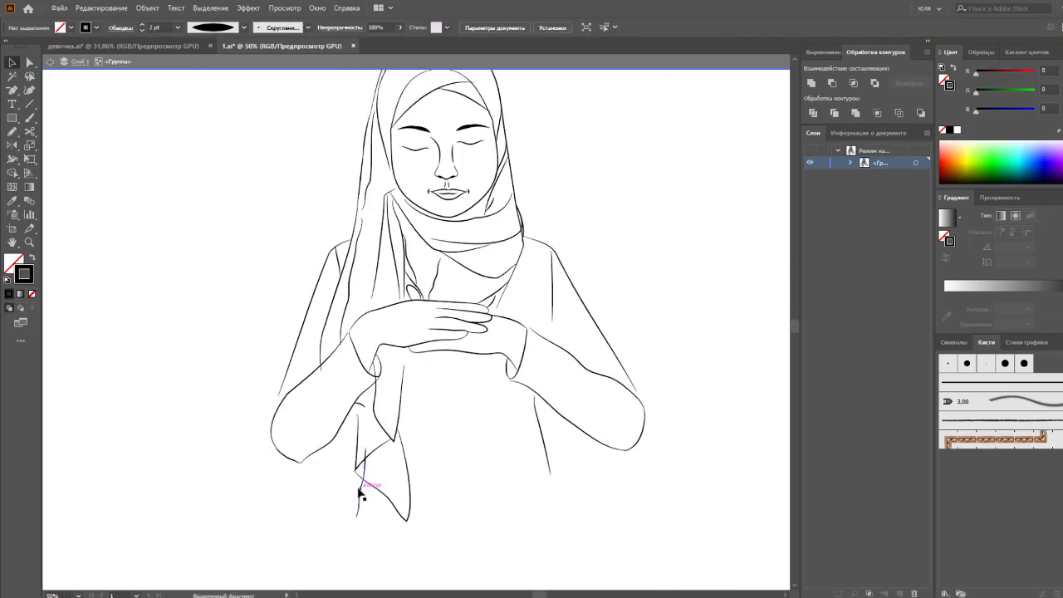
{"action": "left_click", "coordinate": [358, 491]}
{"action": "key", "text": "a"}
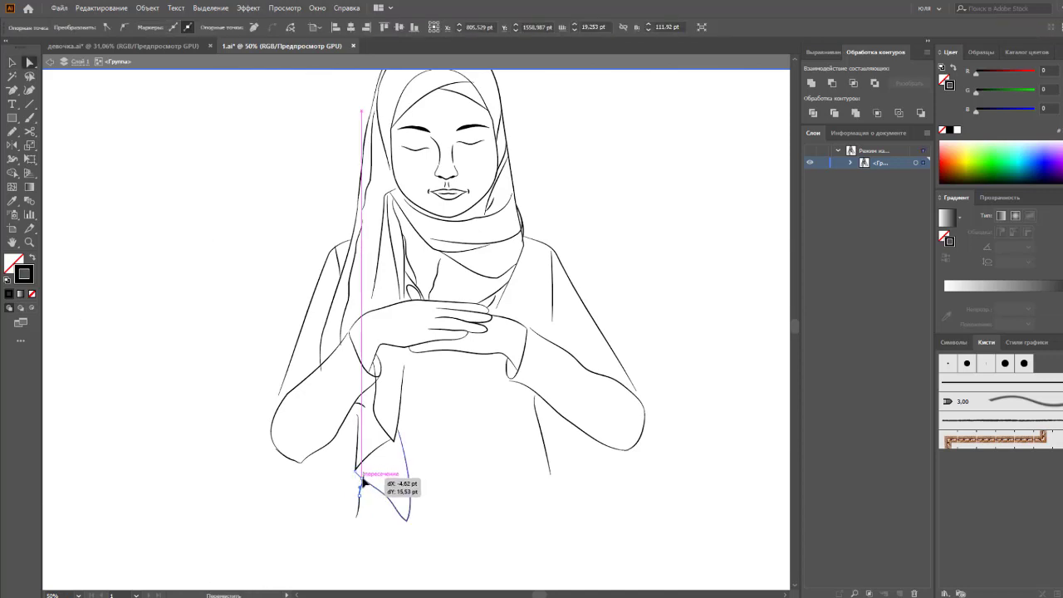
{"action": "left_click_drag", "start_coordinate": [368, 474], "coordinate": [379, 520]}
{"action": "key", "text": "ctrl+minus"}
Step: Check the anchor points of the new curved hem path at the bottom of the figure
{"action": "key", "text": "ctrl+plus"}
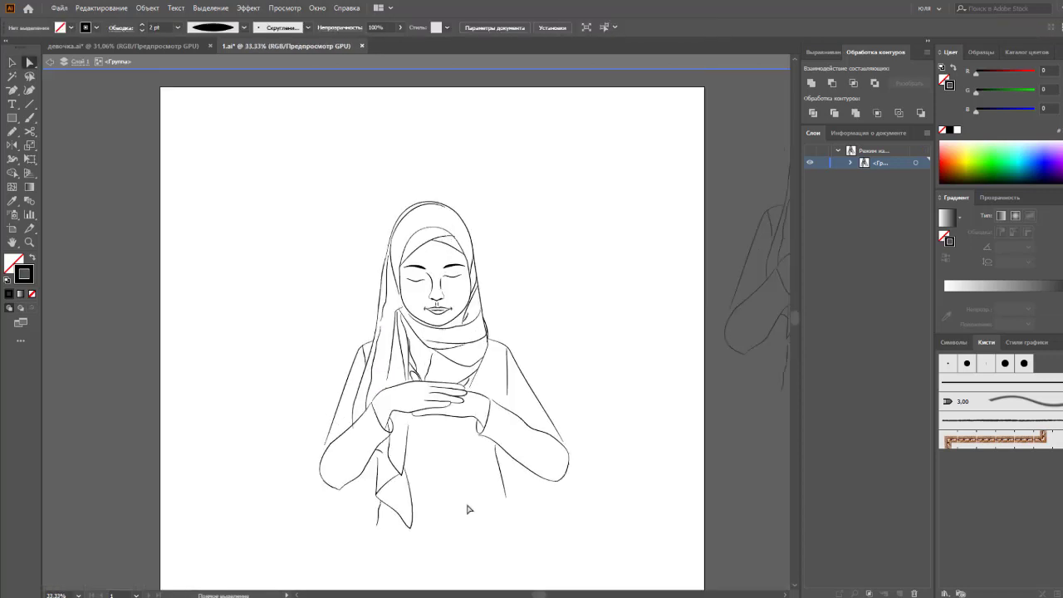
{"action": "key", "text": "v"}
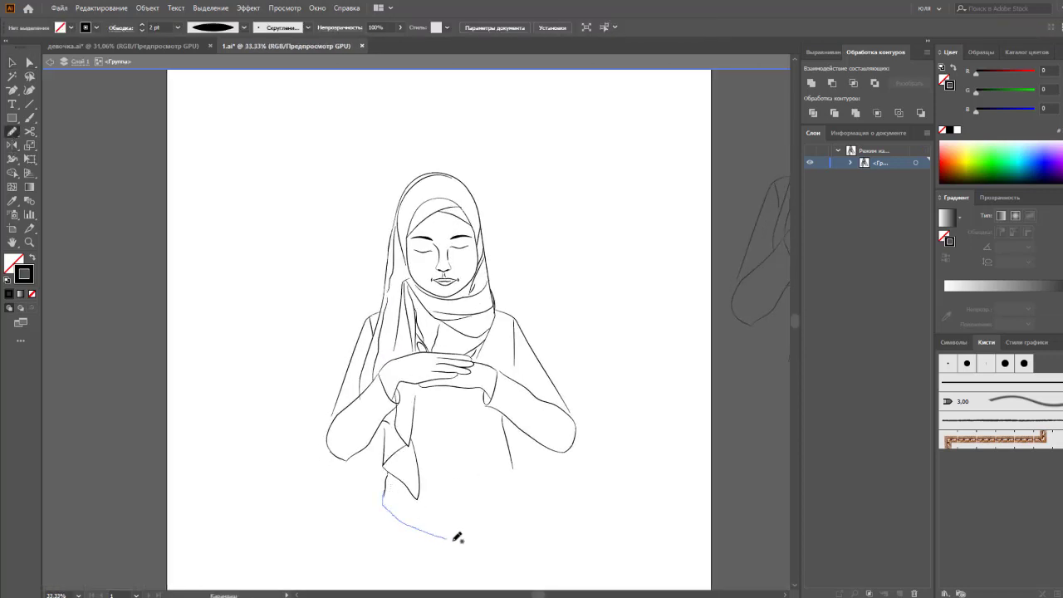
{"action": "key", "text": "a"}
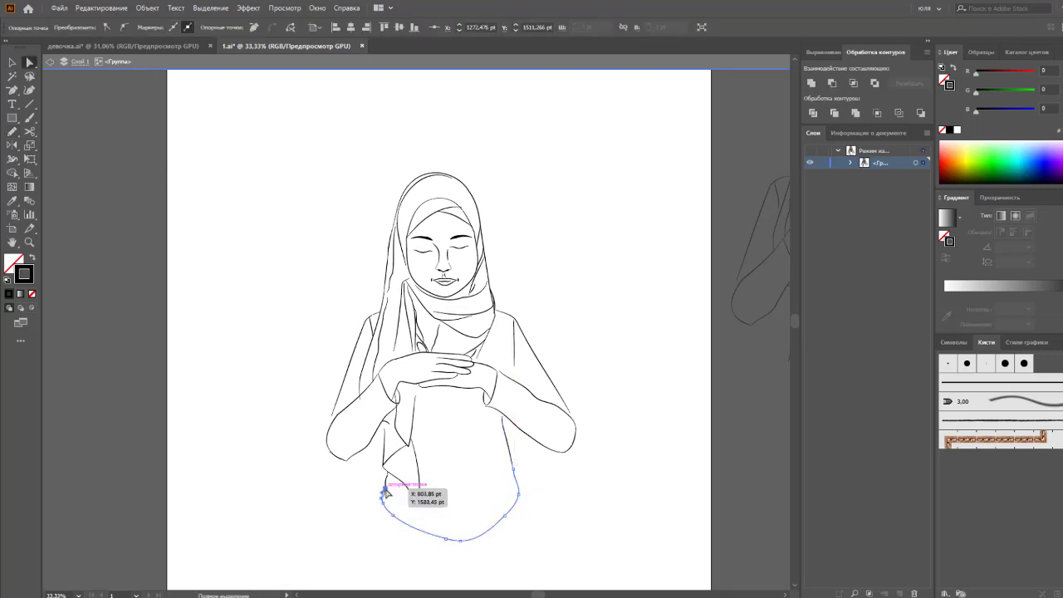
{"action": "left_click", "coordinate": [385, 545]}
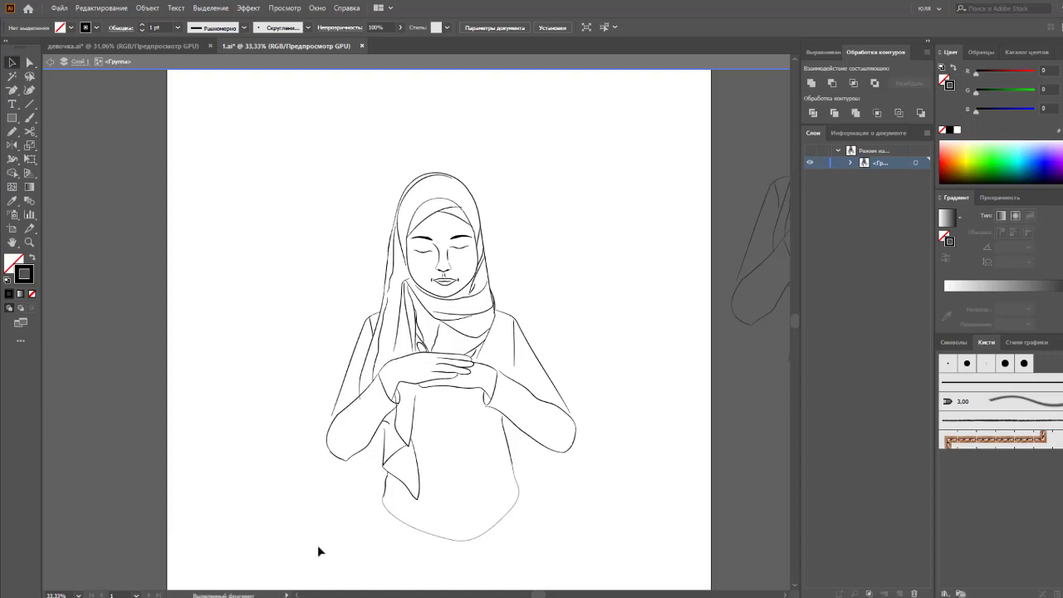
Step: Select the entire drawing and set its stroke colour to black
{"action": "left_click_drag", "start_coordinate": [324, 145], "coordinate": [557, 534]}
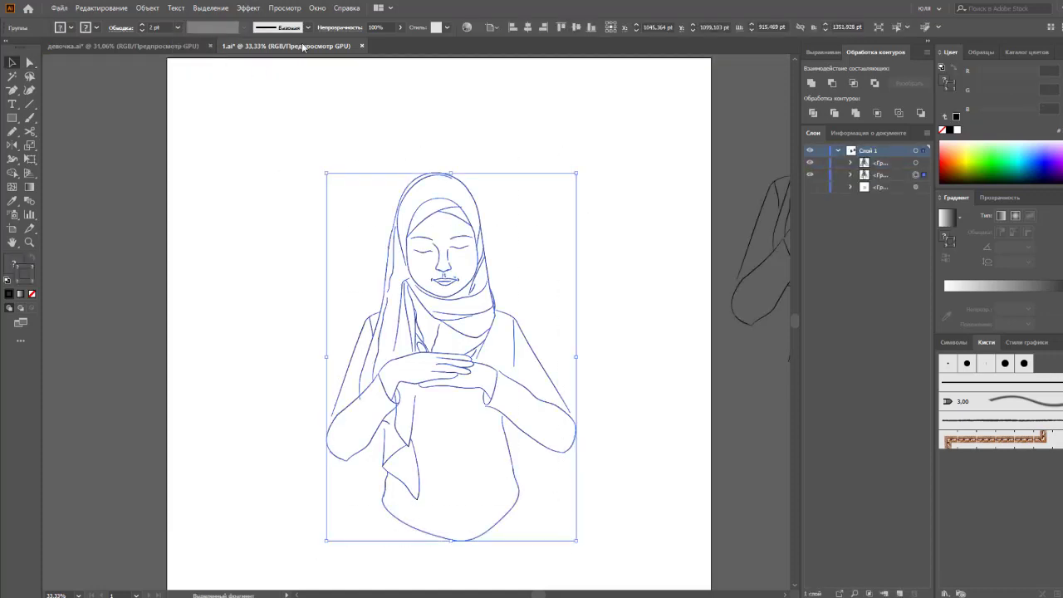
{"action": "left_click", "coordinate": [308, 28]}
{"action": "left_click", "coordinate": [526, 537]}
{"action": "left_click", "coordinate": [475, 480]}
{"action": "left_click", "coordinate": [96, 28]}
{"action": "left_click", "coordinate": [37, 68]}
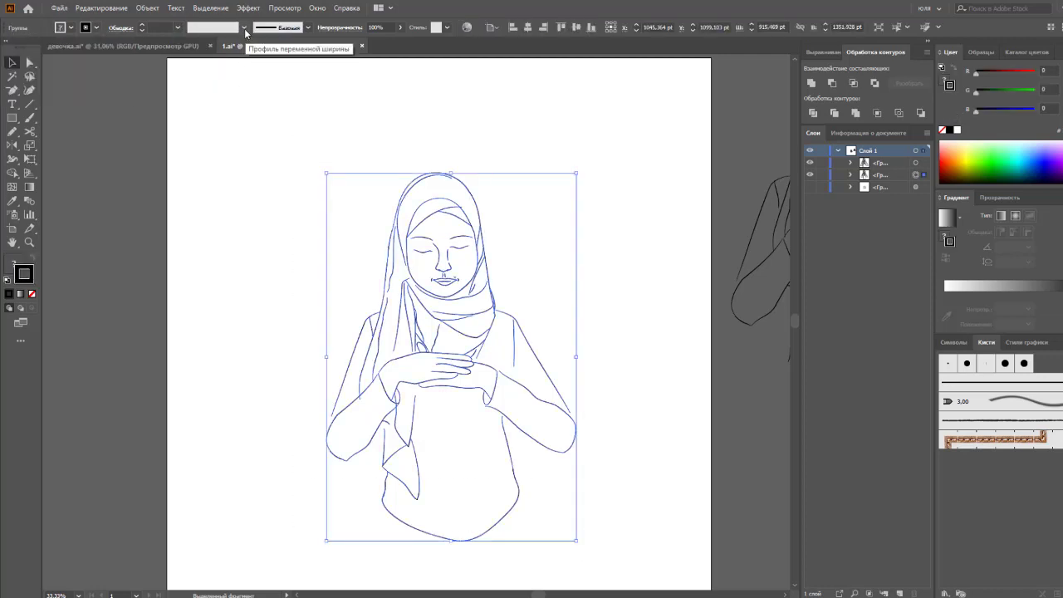
Step: Isolate the drawing group and draw a small fingernail loop at a fingertip with the Pencil
{"action": "double_click", "coordinate": [227, 161]}
{"action": "key", "text": "n"}
{"action": "scroll", "coordinate": [482, 419], "scroll_direction": "up", "scroll_amount": 5}
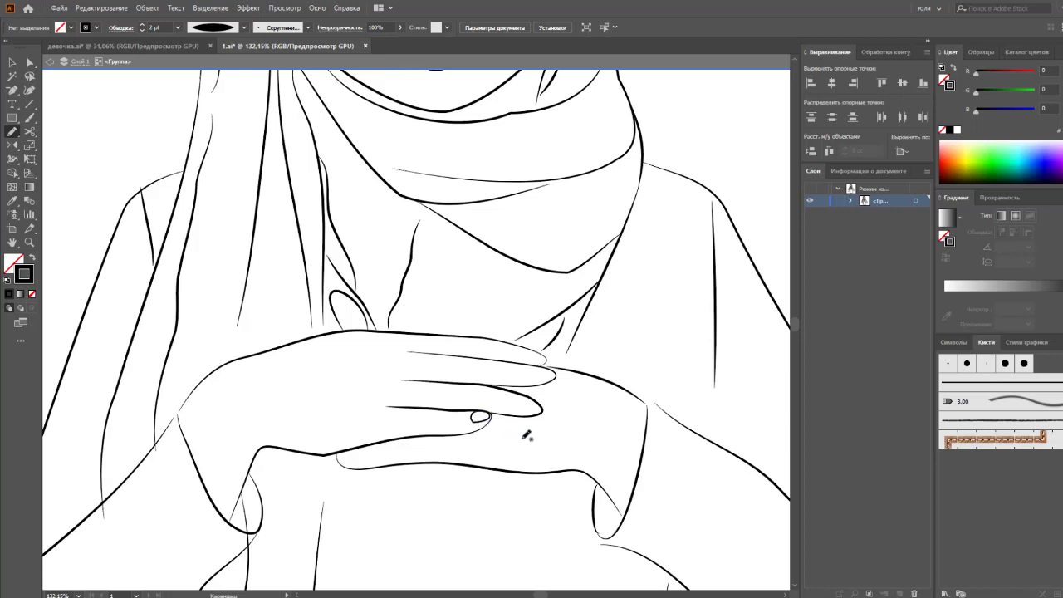
{"action": "left_click_drag", "start_coordinate": [483, 424], "coordinate": [484, 419]}
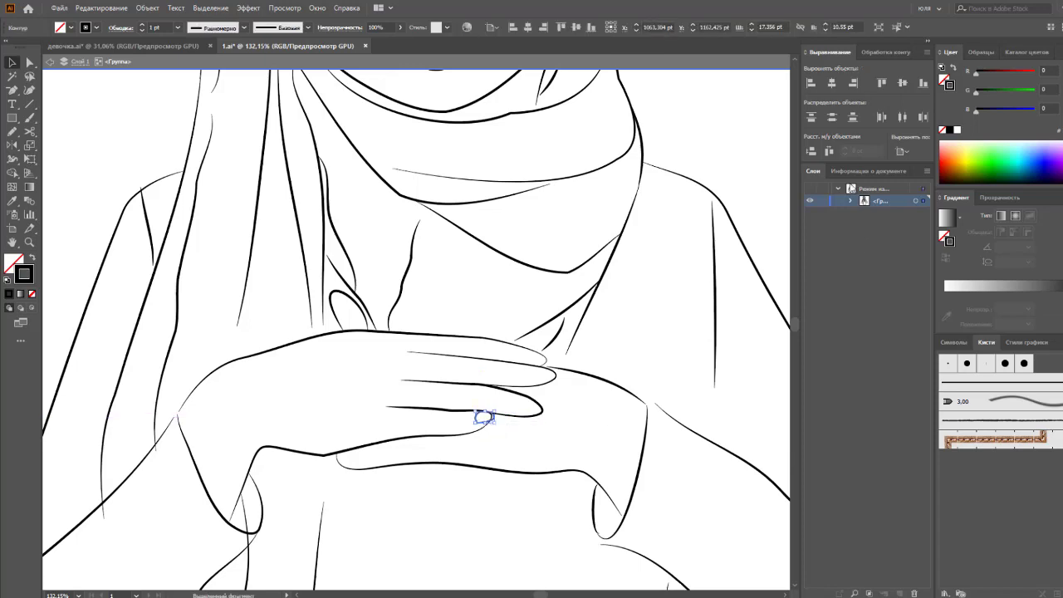
Step: Refine the nail's anchor points, reshaping its lower-left corner into a rounded nail
{"action": "left_click", "coordinate": [866, 54]}
{"action": "key", "text": "a"}
{"action": "scroll", "coordinate": [462, 429], "scroll_direction": "up", "scroll_amount": 5}
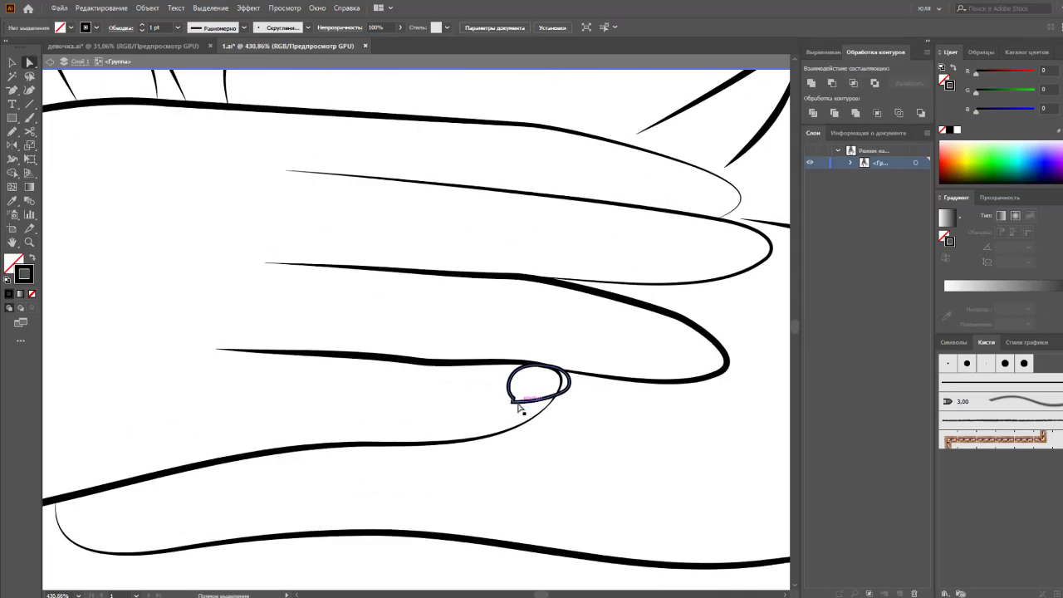
{"action": "key", "text": "p"}
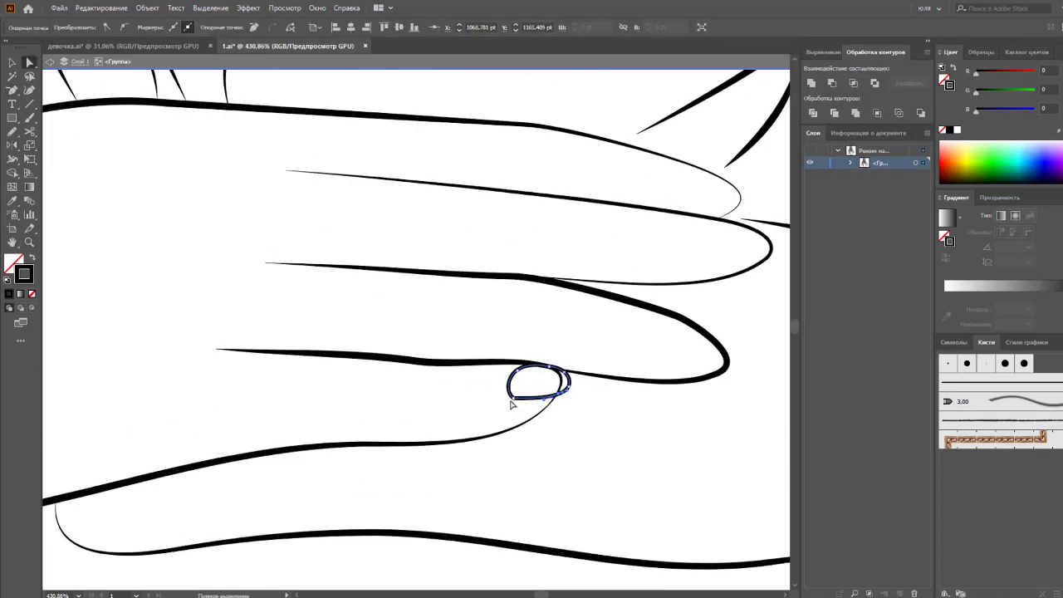
{"action": "left_click_drag", "start_coordinate": [510, 400], "coordinate": [517, 362]}
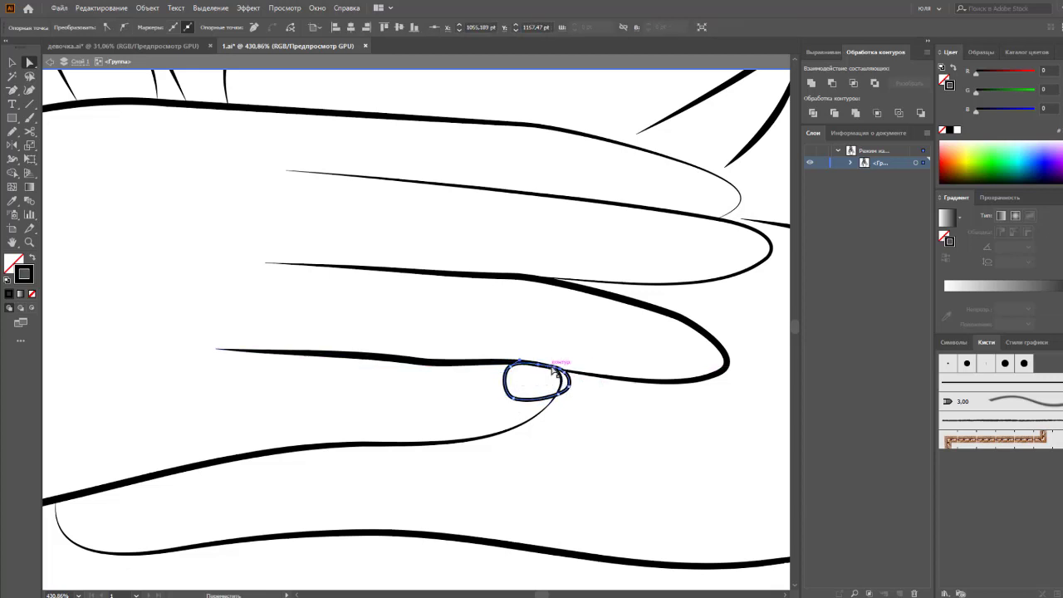
{"action": "left_click", "coordinate": [604, 412]}
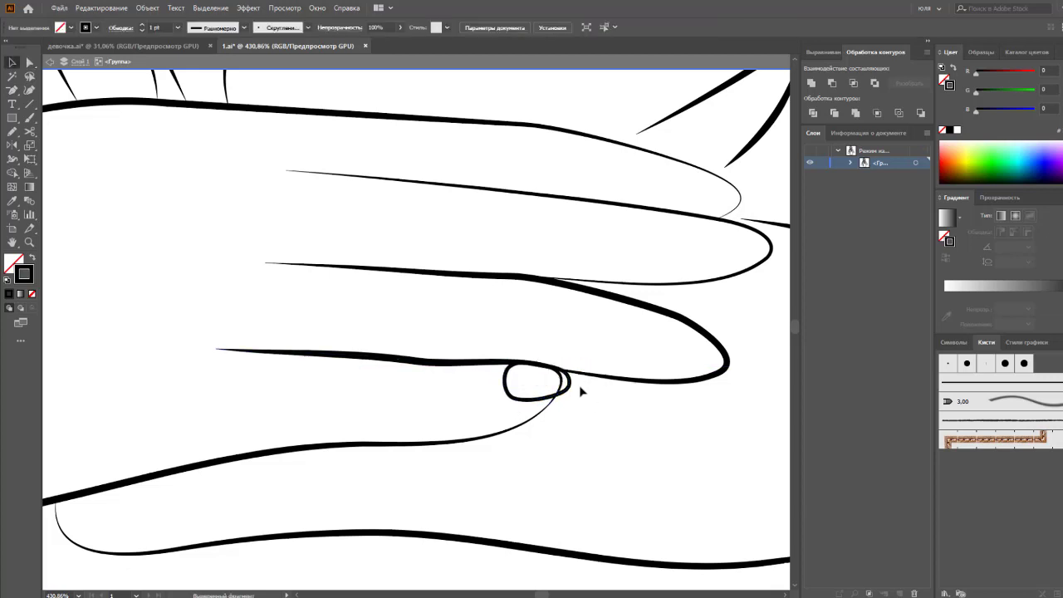
{"action": "key", "text": "ctrl+minus"}
{"action": "key", "text": "ctrl+minus"}
{"action": "key", "text": "ctrl+minus"}
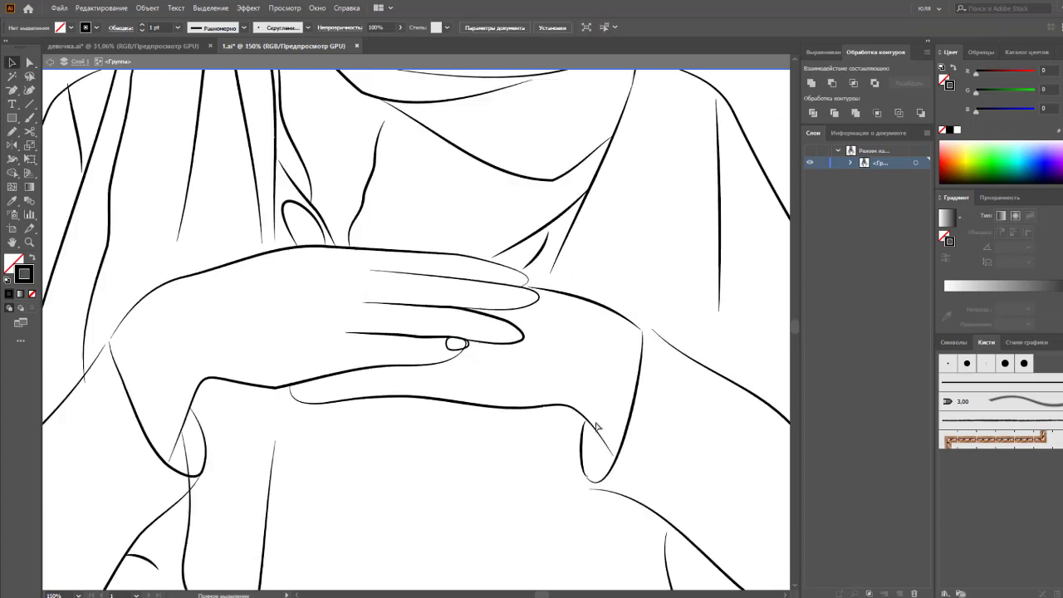
{"action": "key", "text": "ctrl+plus"}
{"action": "key", "text": "ctrl+plus"}
Step: Alt-drag copies of the nail onto the other fingertips and nudge them into place
{"action": "left_click", "coordinate": [516, 370]}
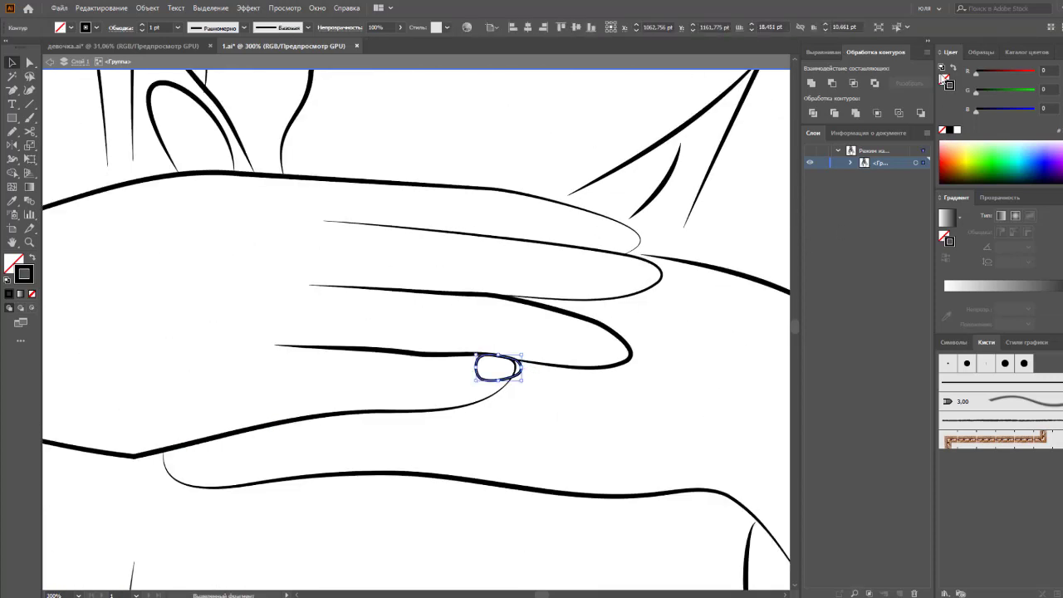
{"action": "left_click", "coordinate": [553, 407]}
{"action": "mouse_move", "coordinate": [526, 361]}
{"action": "left_mouse_down"}
{"action": "mouse_move", "coordinate": [640, 332]}
{"action": "mouse_move", "coordinate": [631, 357]}
{"action": "mouse_move", "coordinate": [669, 284]}
{"action": "mouse_move", "coordinate": [637, 304]}
{"action": "left_mouse_up"}
{"action": "scroll", "coordinate": [683, 313], "scroll_direction": "up", "scroll_amount": 1}
{"action": "scroll", "coordinate": [676, 356], "scroll_direction": "up", "scroll_amount": 2}
{"action": "mouse_move", "coordinate": [660, 352]}
{"action": "left_mouse_down"}
{"action": "mouse_move", "coordinate": [642, 326]}
{"action": "mouse_move", "coordinate": [652, 321]}
{"action": "mouse_move", "coordinate": [646, 329]}
{"action": "left_mouse_up"}
{"action": "left_click", "coordinate": [673, 325]}
{"action": "left_click", "coordinate": [668, 322]}
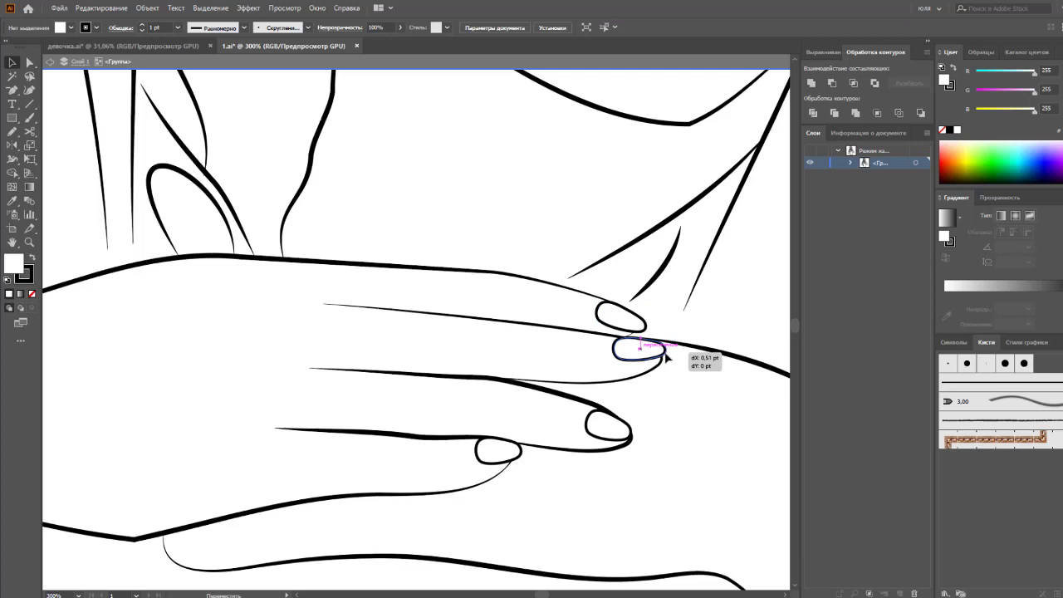
{"action": "left_click_drag", "start_coordinate": [665, 357], "coordinate": [669, 357]}
{"action": "left_click", "coordinate": [669, 404]}
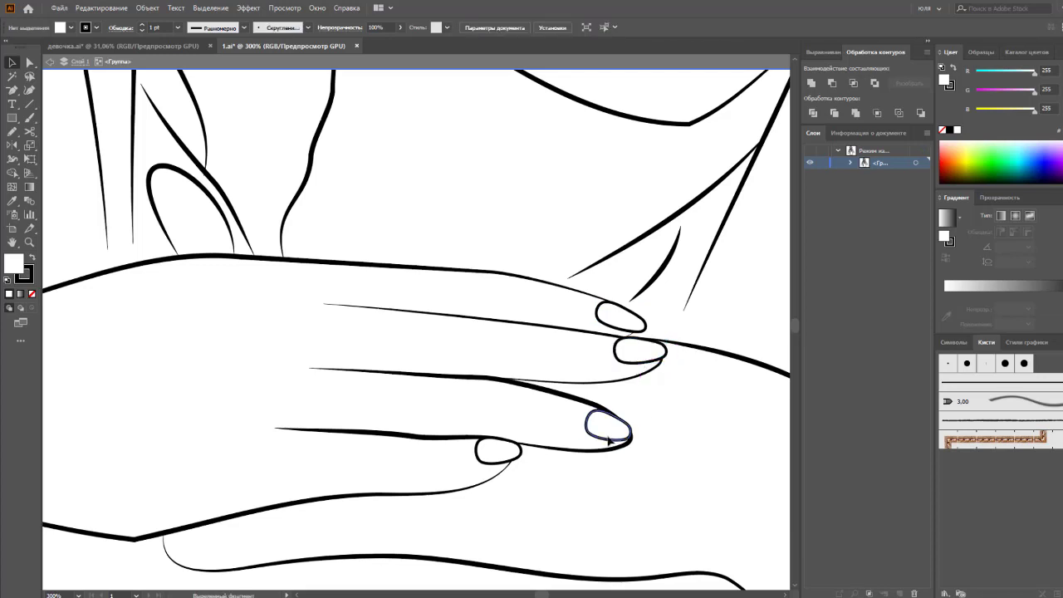
Step: Rotate the middle-finger nail to follow its finger and resize the lower nail
{"action": "left_click", "coordinate": [608, 441]}
{"action": "left_click_drag", "start_coordinate": [638, 422], "coordinate": [624, 430]}
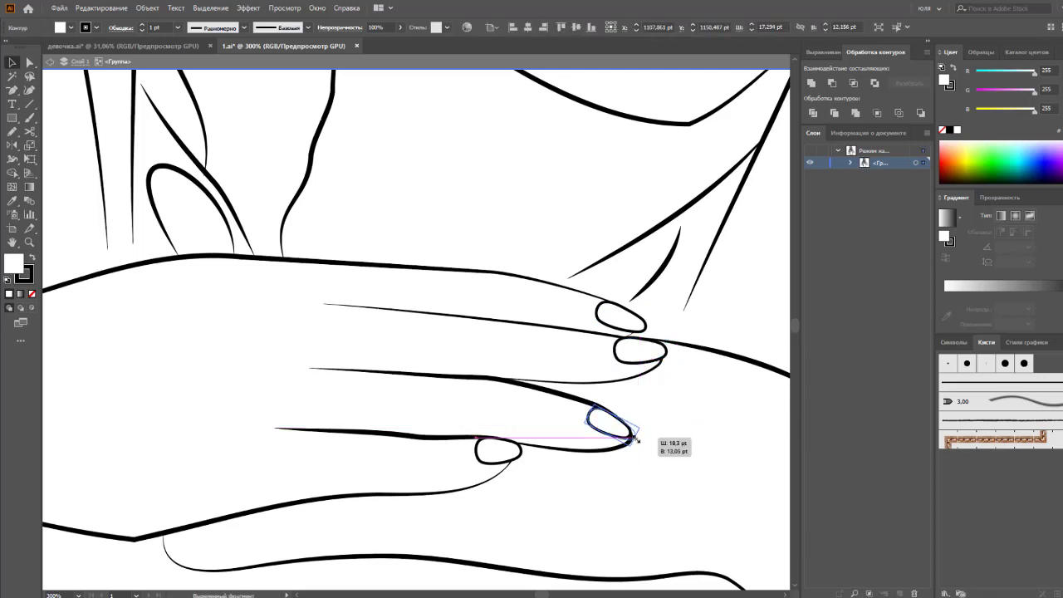
{"action": "left_click", "coordinate": [714, 420]}
{"action": "scroll", "coordinate": [713, 420], "scroll_direction": "down", "scroll_amount": 4}
{"action": "scroll", "coordinate": [716, 420], "scroll_direction": "down", "scroll_amount": 2}
{"action": "scroll", "coordinate": [581, 413], "scroll_direction": "up", "scroll_amount": 2}
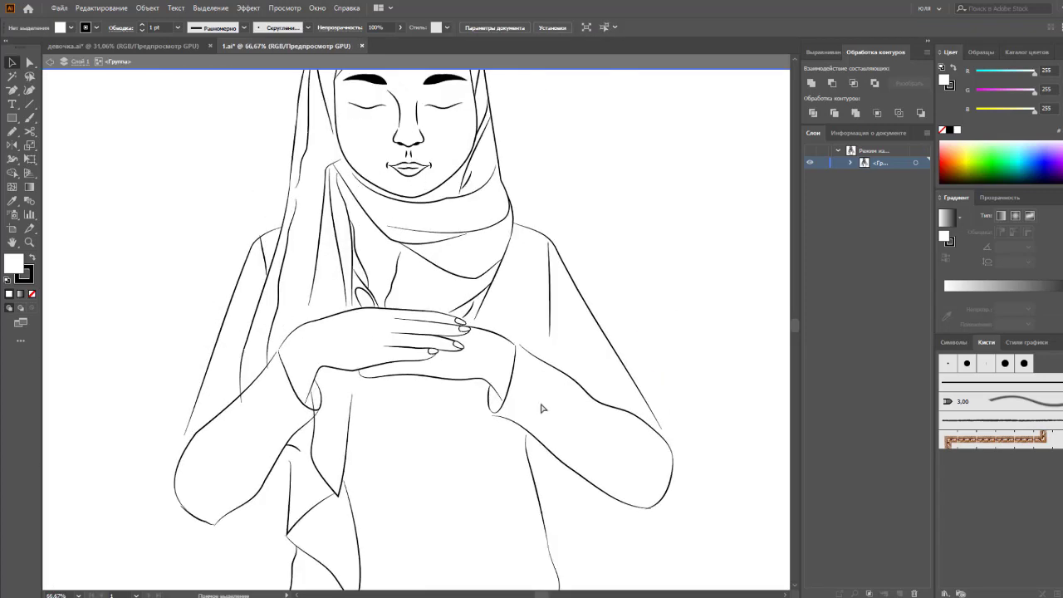
{"action": "scroll", "coordinate": [413, 321], "scroll_direction": "up", "scroll_amount": 4}
{"action": "left_click", "coordinate": [610, 422]}
{"action": "left_click_drag", "start_coordinate": [613, 415], "coordinate": [614, 417]}
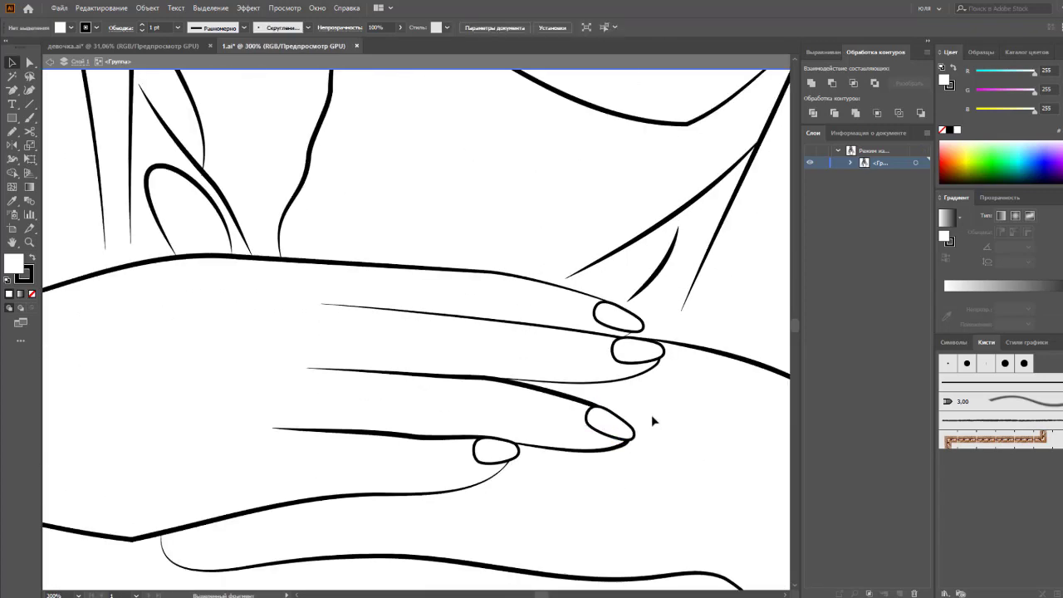
{"action": "left_click", "coordinate": [640, 412]}
Step: Adjust the middle, top and bottom nails so each fits its fingertip
{"action": "left_click", "coordinate": [629, 346]}
{"action": "mouse_move", "coordinate": [629, 347]}
{"action": "left_mouse_down"}
{"action": "mouse_move", "coordinate": [666, 349]}
{"action": "mouse_move", "coordinate": [672, 361]}
{"action": "left_mouse_up"}
{"action": "left_click", "coordinate": [731, 395]}
{"action": "left_click", "coordinate": [655, 359]}
{"action": "left_click", "coordinate": [700, 378]}
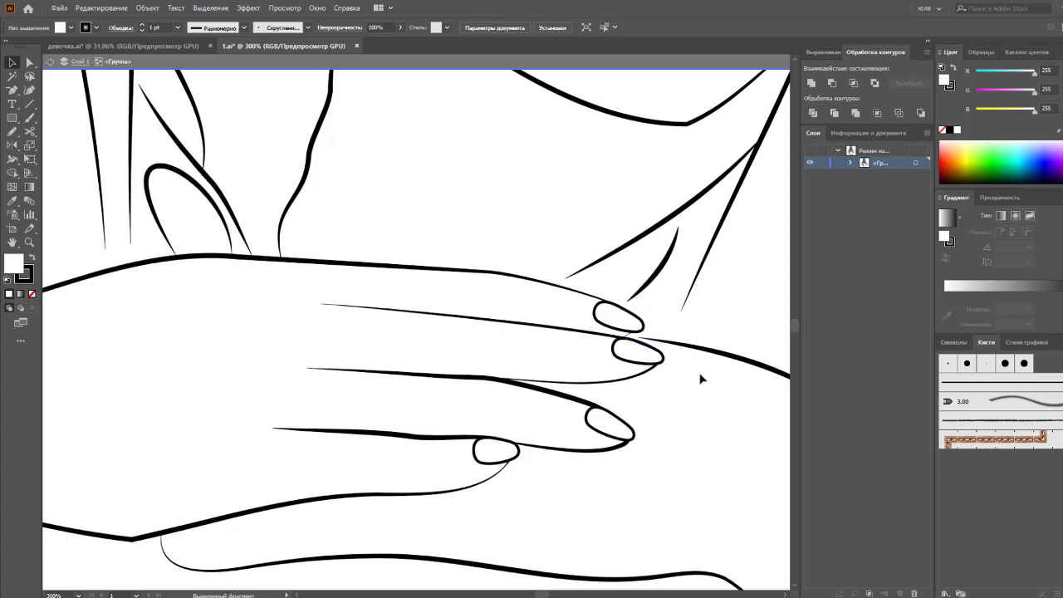
{"action": "left_click", "coordinate": [612, 316]}
{"action": "left_click_drag", "start_coordinate": [615, 316], "coordinate": [635, 325]}
{"action": "left_click", "coordinate": [699, 407]}
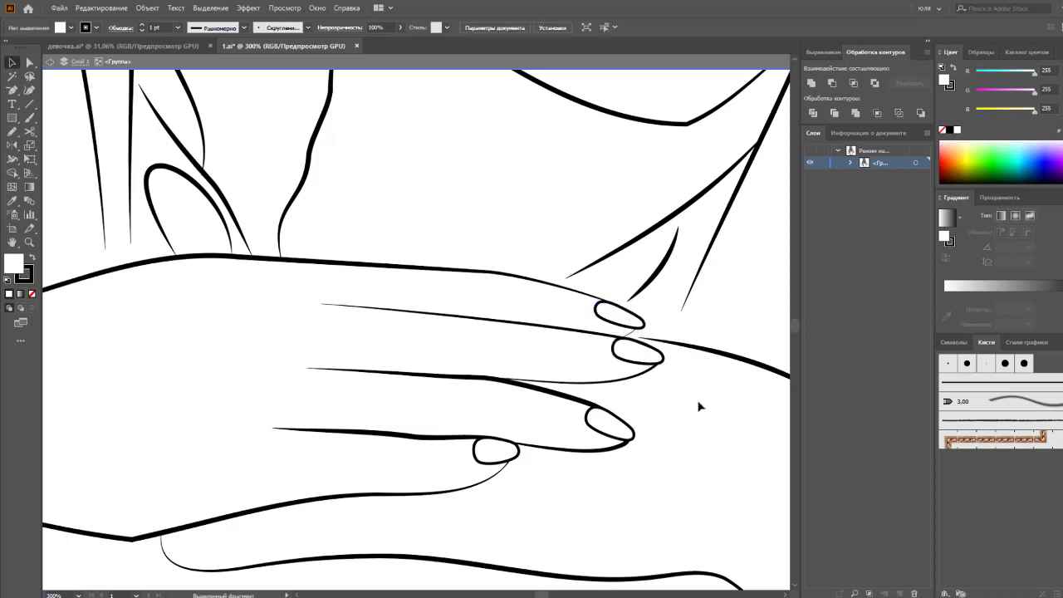
{"action": "left_click", "coordinate": [509, 459]}
{"action": "left_click_drag", "start_coordinate": [509, 459], "coordinate": [508, 454]}
{"action": "left_click", "coordinate": [594, 477]}
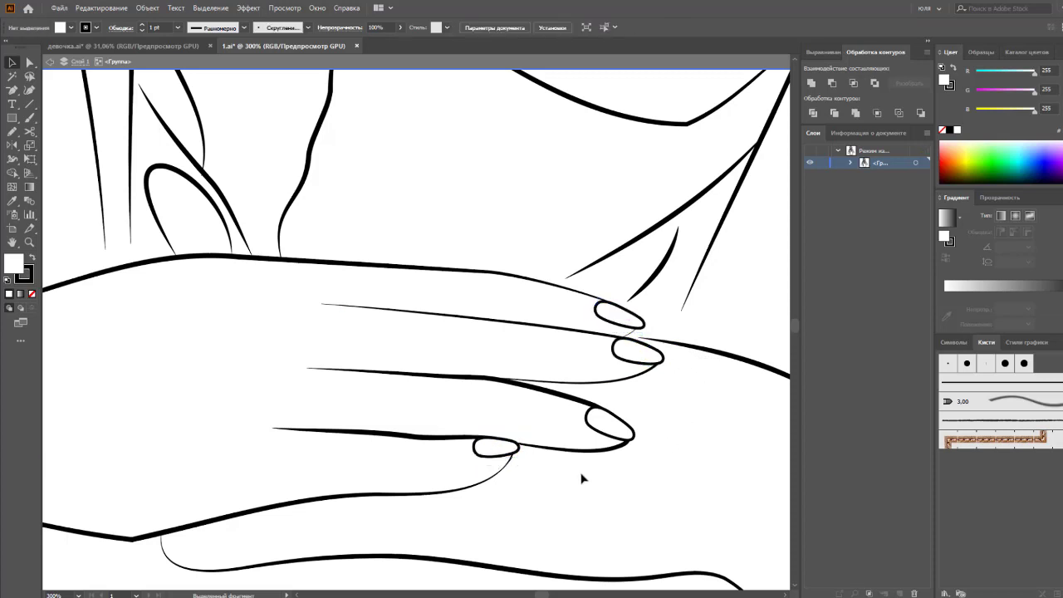
Step: Exit isolation mode and frame the complete hijab line-art with fingernails on the artboard
{"action": "key", "text": "ctrl+0"}
{"action": "key", "text": "ctrl+plus"}
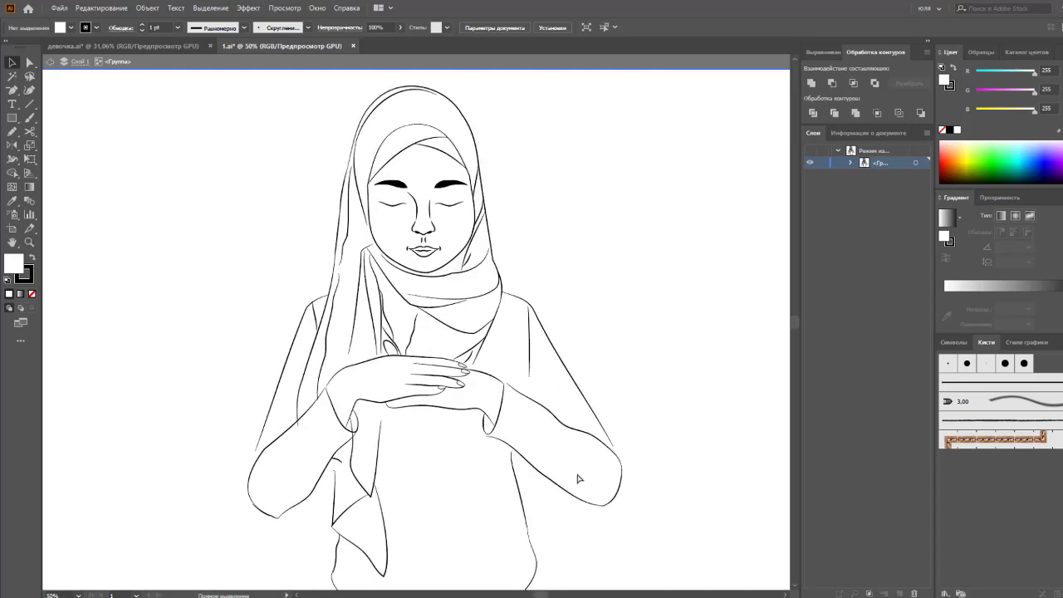
{"action": "key", "text": "ctrl+minus"}
{"action": "key", "text": "ctrl+minus"}
{"action": "key", "text": "Escape"}
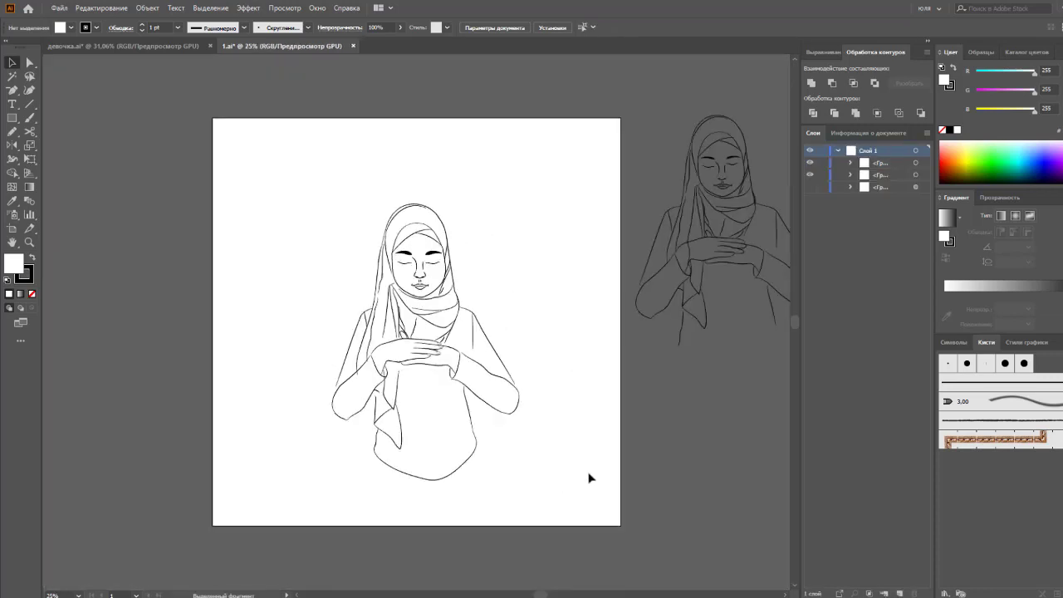
{"action": "key", "text": "ctrl+plus"}
{"action": "scroll", "coordinate": [588, 475], "scroll_direction": "down", "scroll_amount": 2}
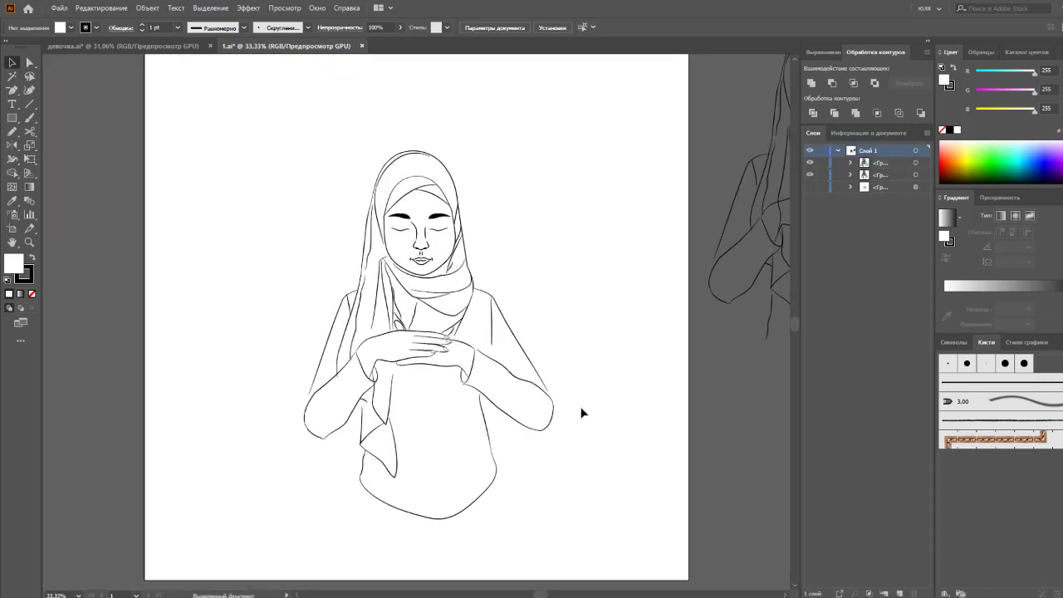